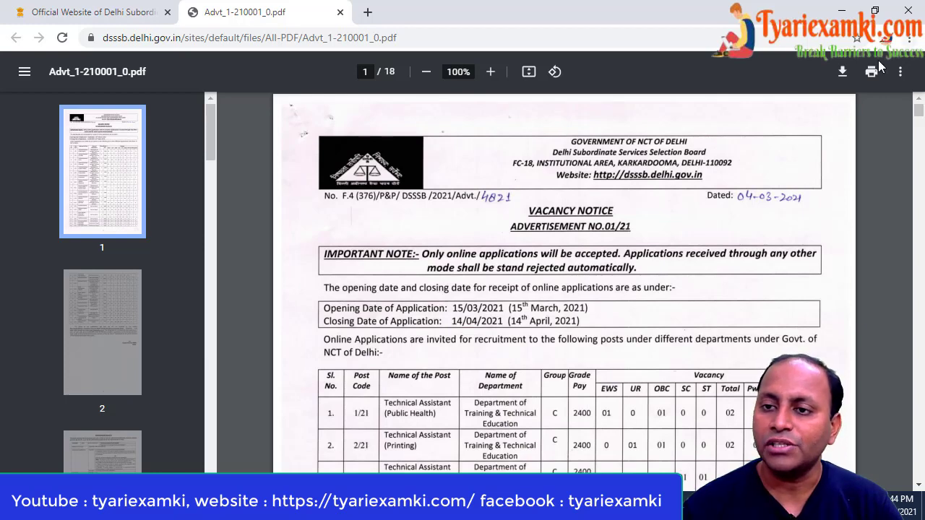
Highlight the application opening date, 15/03/2021, in the vacancy notice.
drag(75, 322, 404, 322)
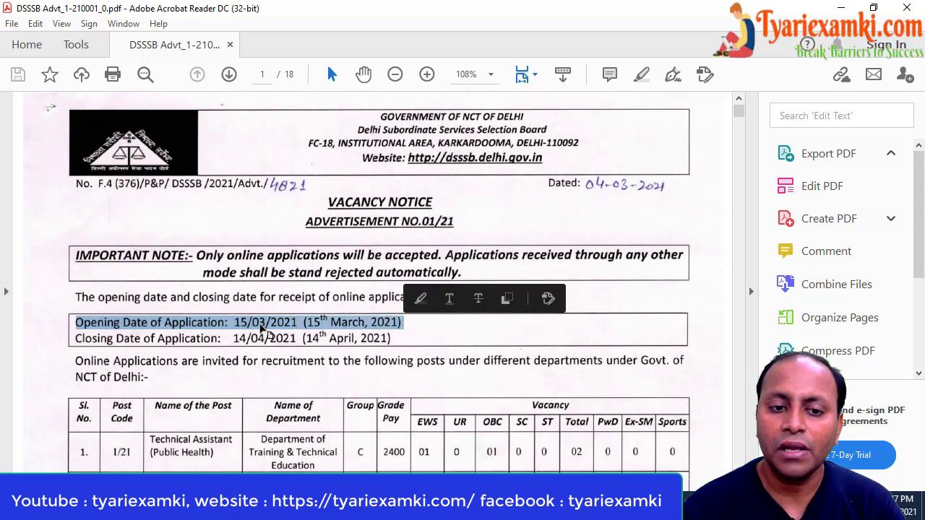
click(77, 337)
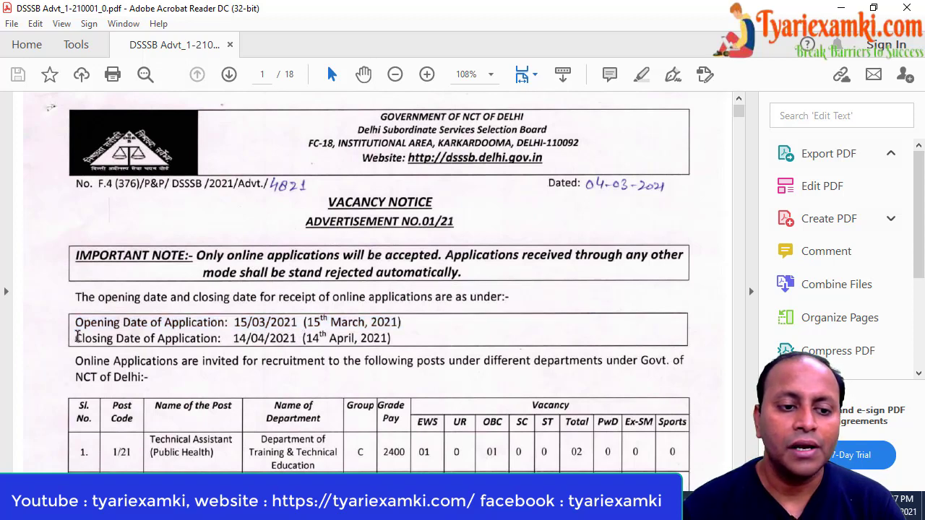
drag(78, 339, 391, 340)
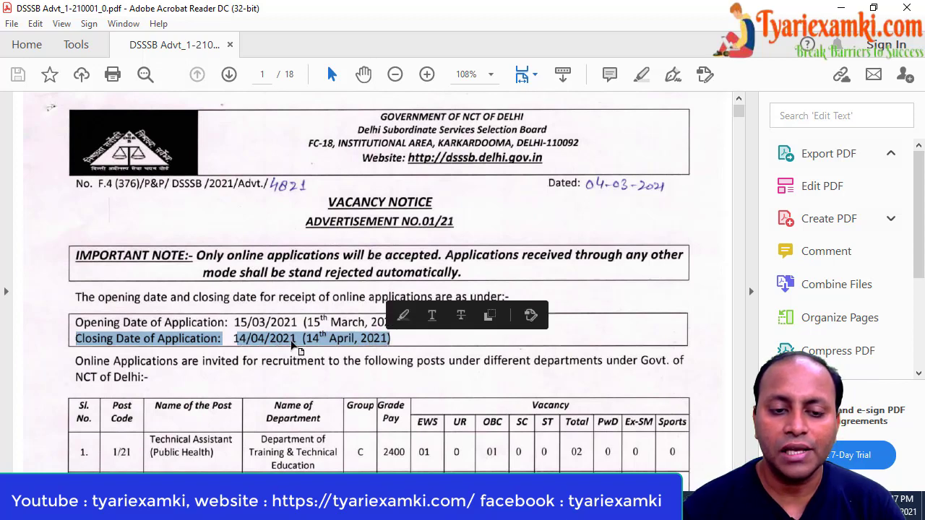
scroll(292, 346, down, 2)
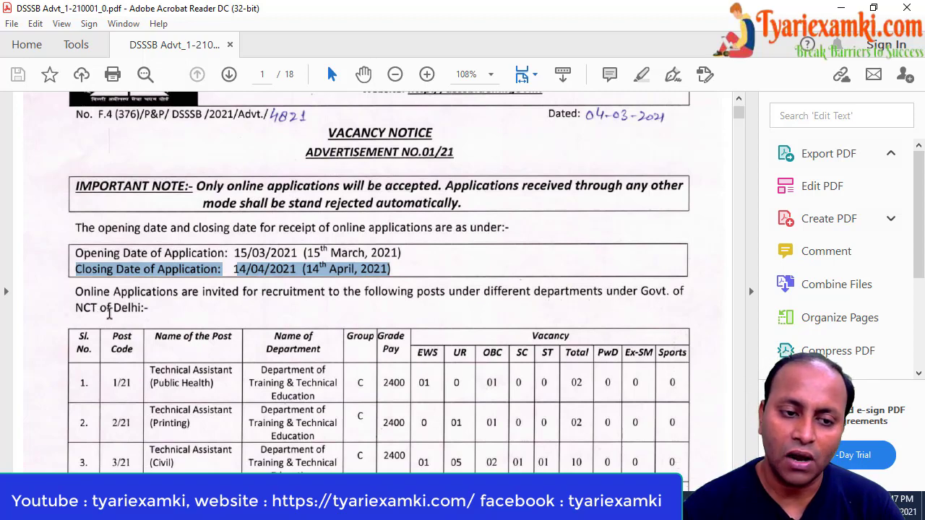
Highlight the vacancy table's Name of the Post, Vacancy and Total headings.
click(147, 312)
scroll(184, 312, down, 2)
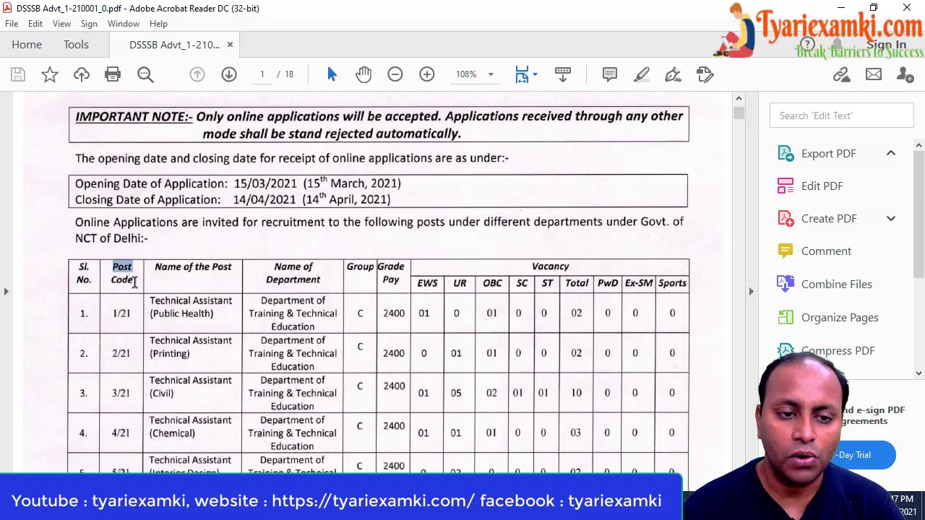
drag(154, 267, 403, 269)
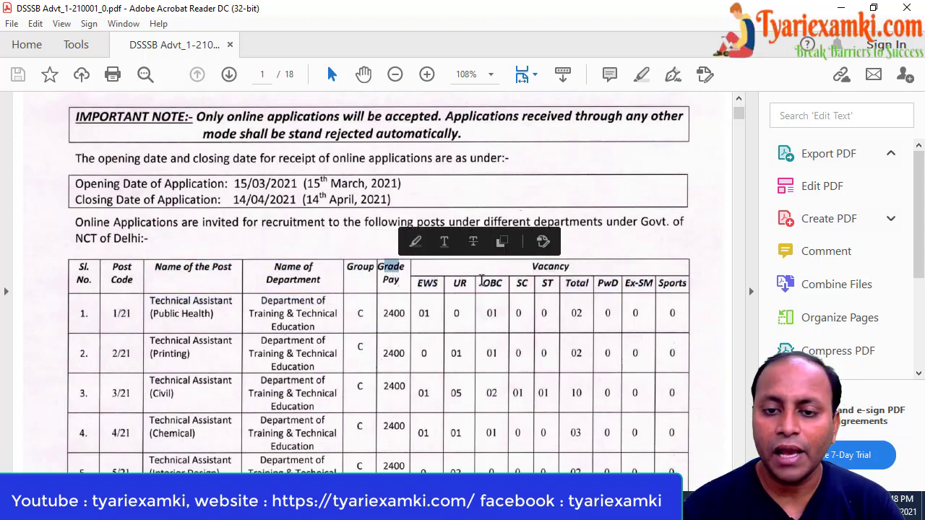
drag(533, 267, 571, 267)
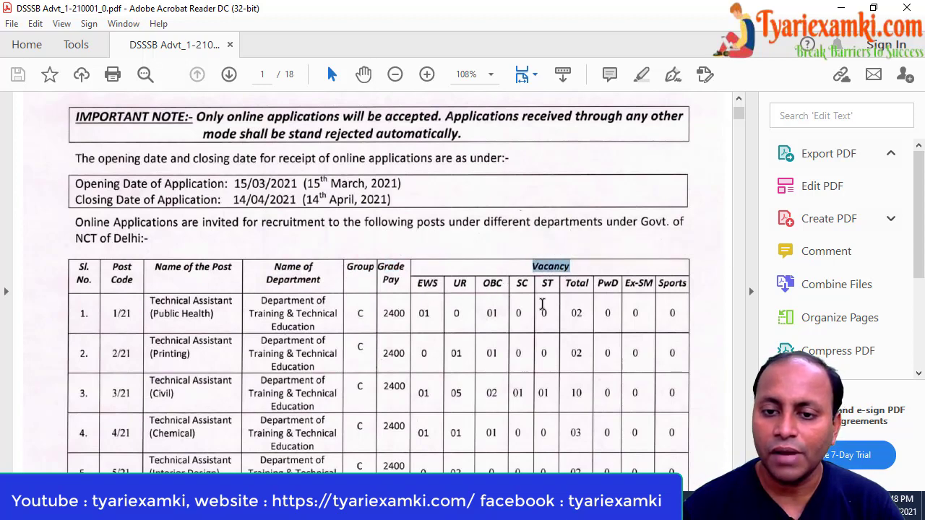
click(570, 285)
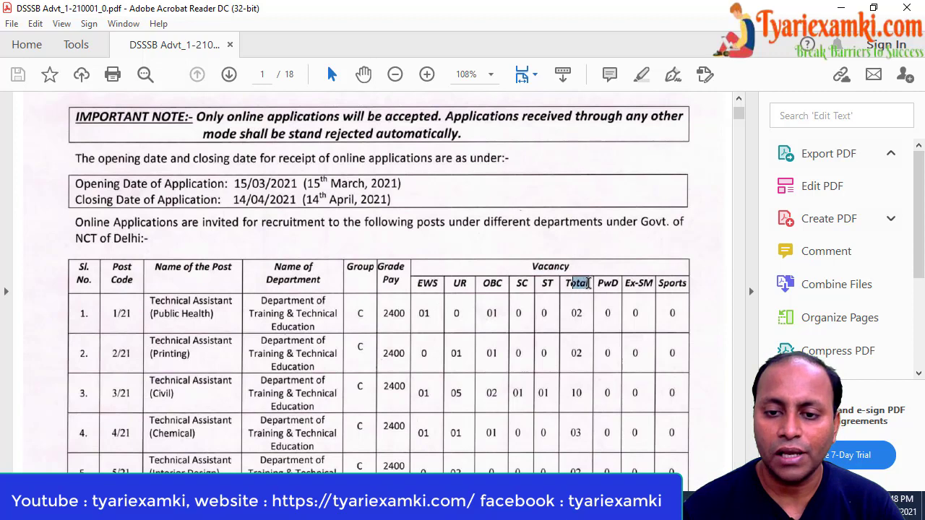
Highlight the Technical Assistant, Laboratory Attendant (row 12) and Assistant Engineer (row 14) posts.
scroll(455, 310, down, 4)
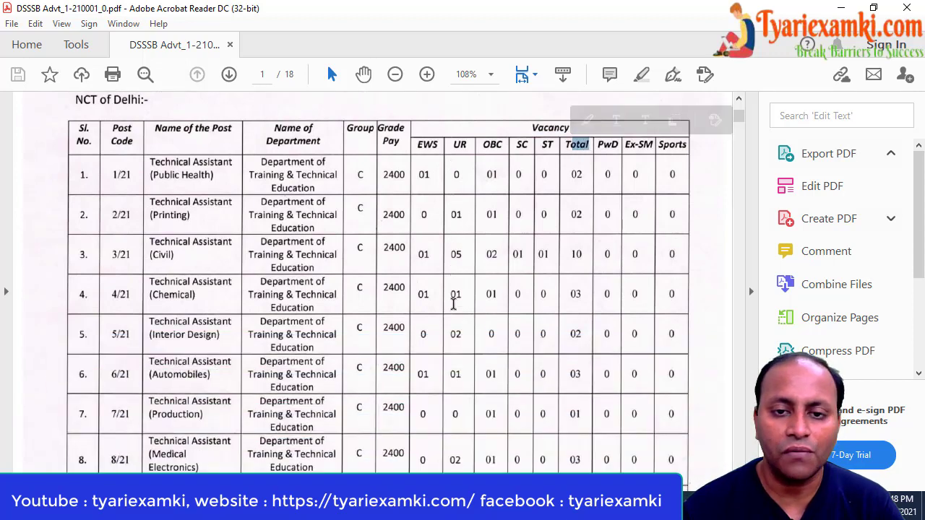
drag(150, 162, 234, 170)
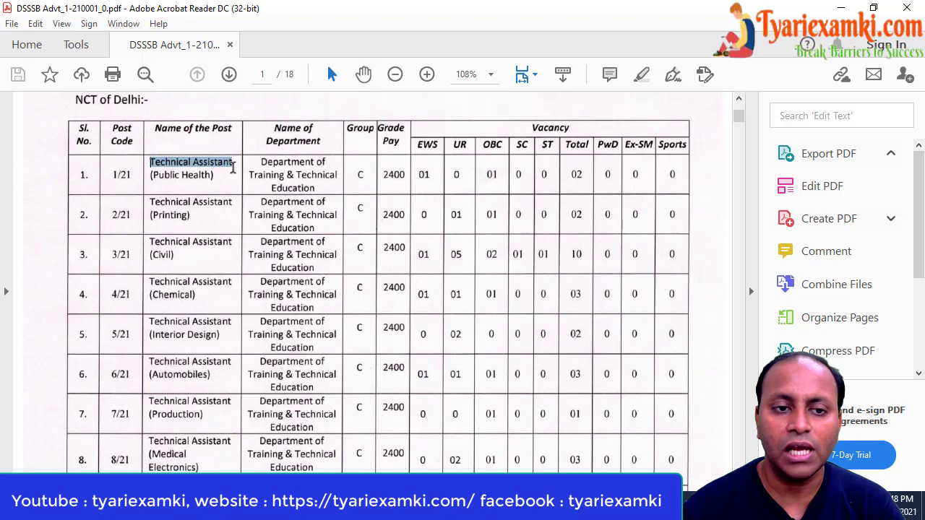
click(160, 166)
scroll(207, 195, down, 10)
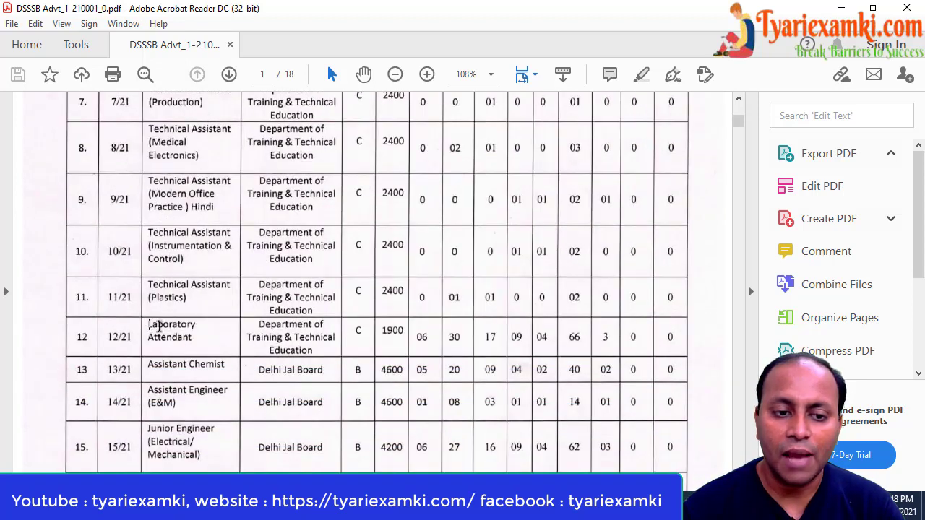
drag(159, 326, 213, 370)
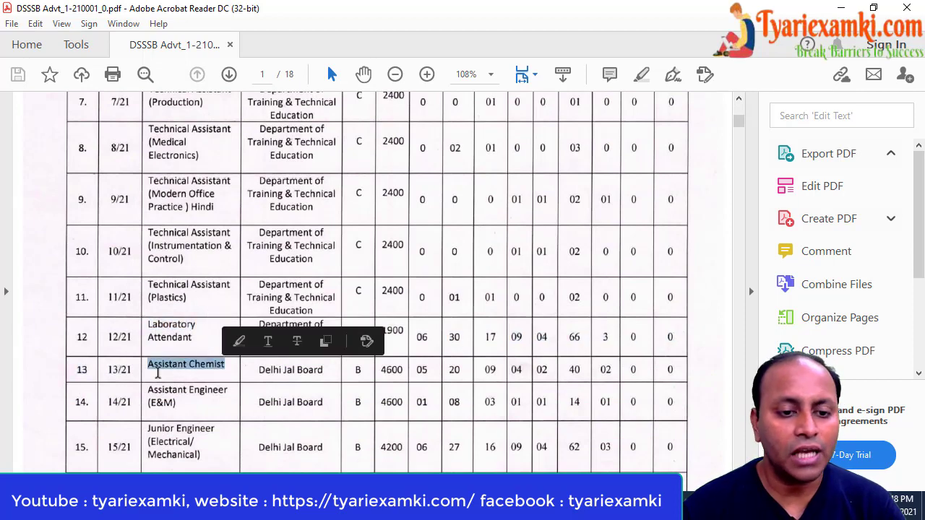
scroll(184, 405, down, 2)
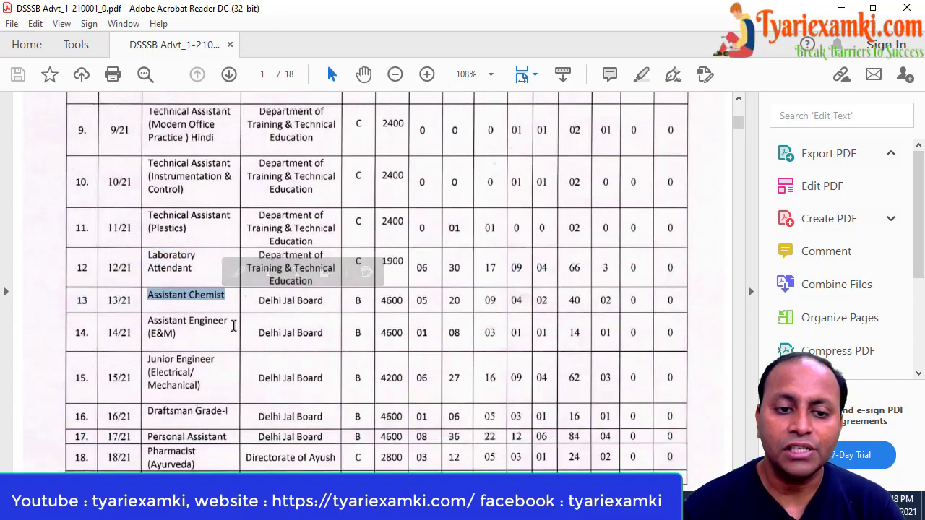
drag(233, 326, 151, 324)
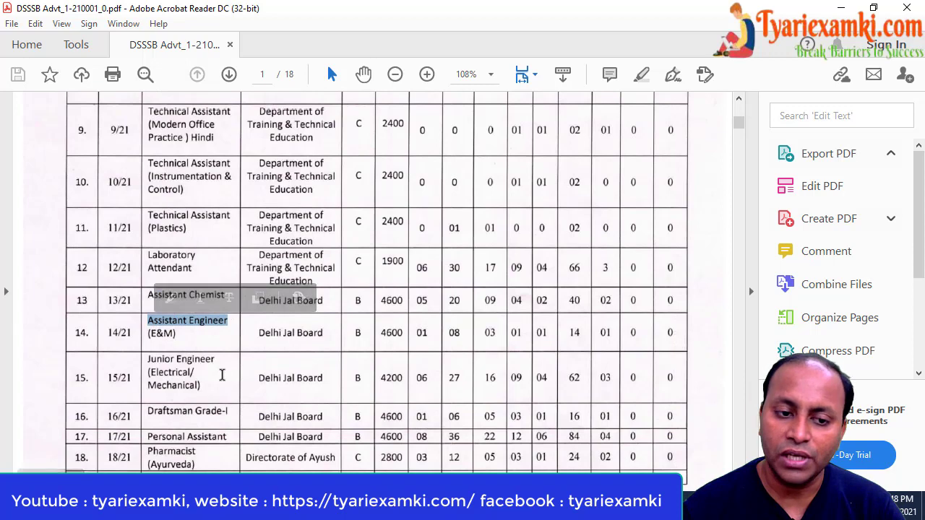
drag(215, 360, 147, 368)
Highlight the Pharmacist, Pharmacist (Unani) and Assistant Director posts, continuing to rows 29–32.
scroll(151, 348, down, 2)
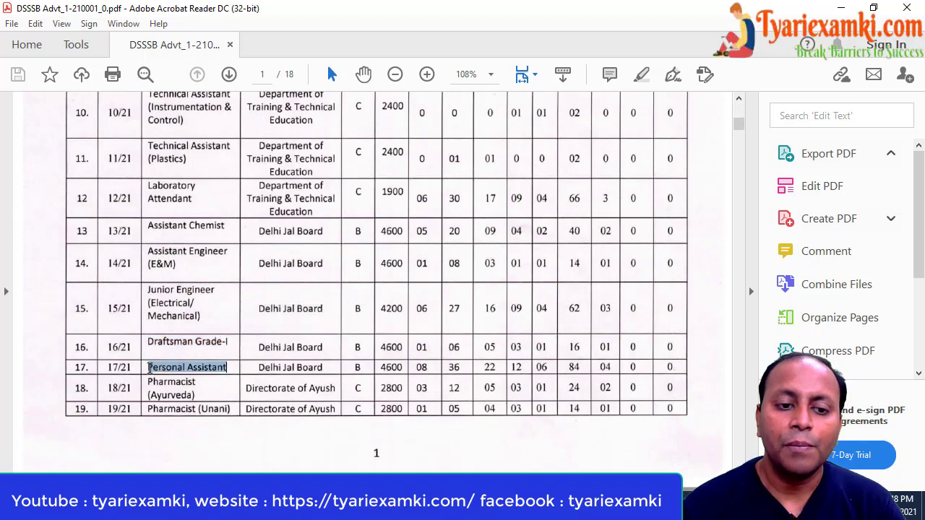
scroll(197, 390, down, 4)
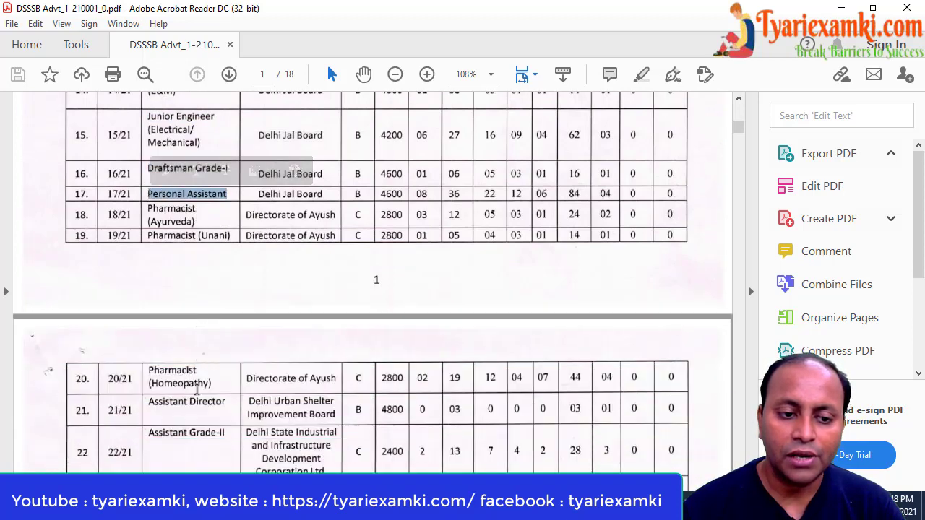
drag(217, 348, 146, 337)
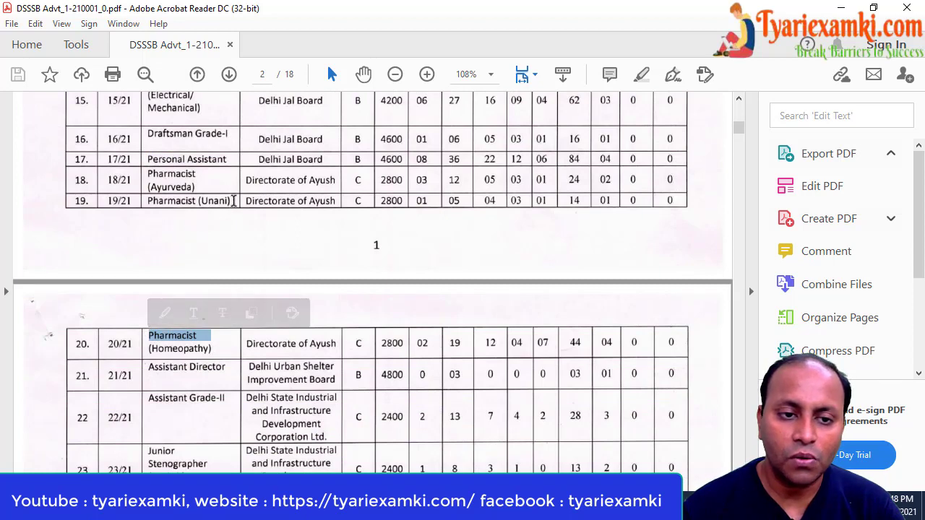
drag(233, 201, 149, 202)
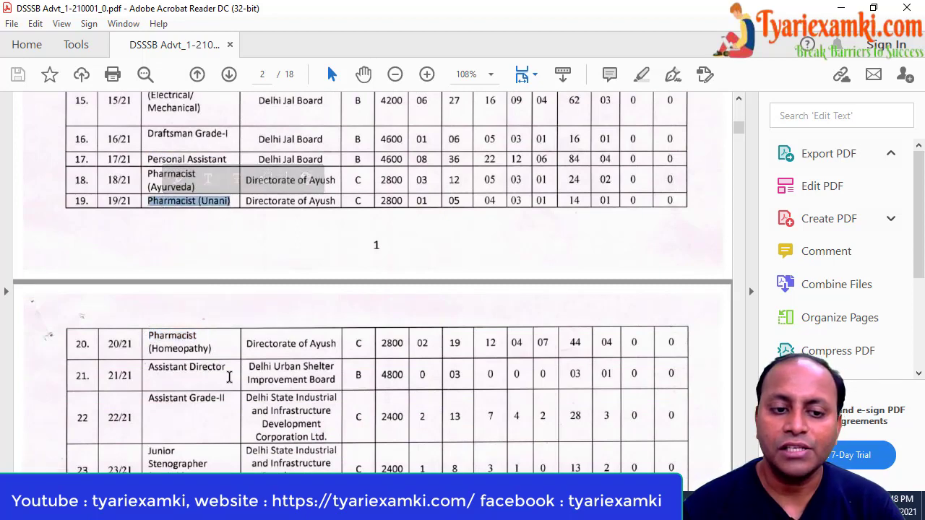
drag(229, 377, 148, 346)
scroll(231, 411, down, 3)
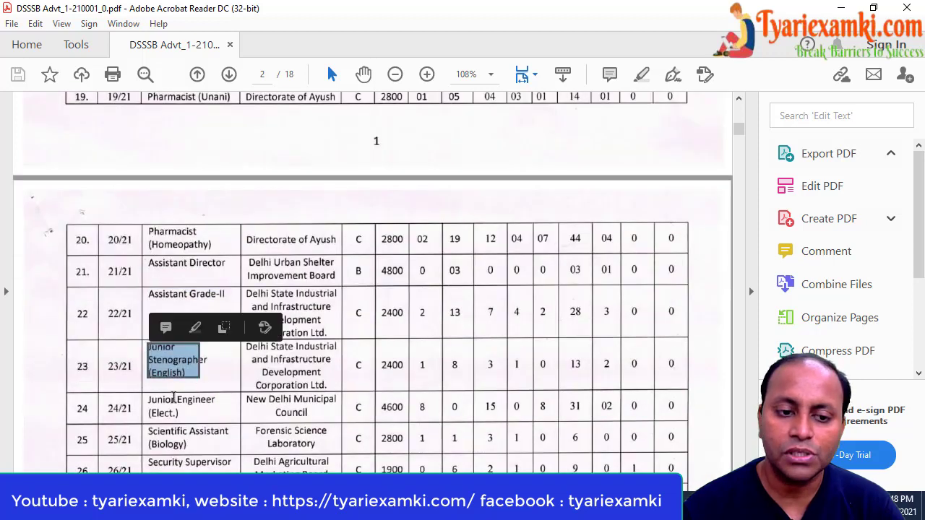
scroll(173, 397, down, 4)
drag(228, 355, 153, 358)
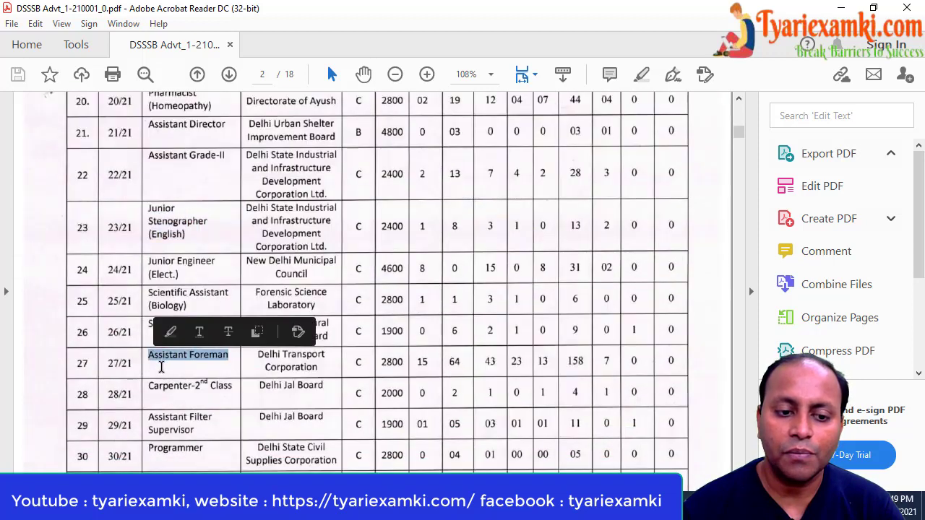
scroll(161, 367, down, 4)
Highlight the 14th April, 2021 (till 11:59 PM) deadline, then move on to page 13's NOTE.
scroll(228, 354, down, 5)
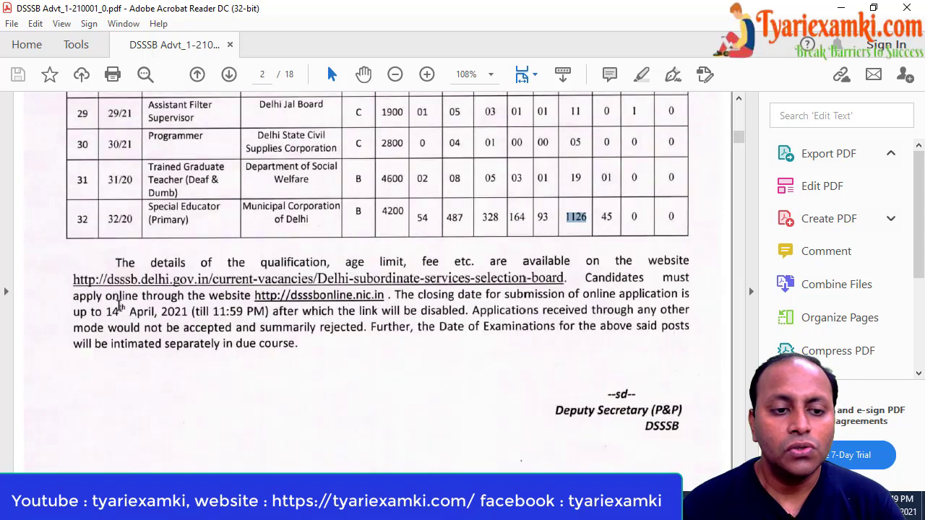
drag(105, 311, 272, 312)
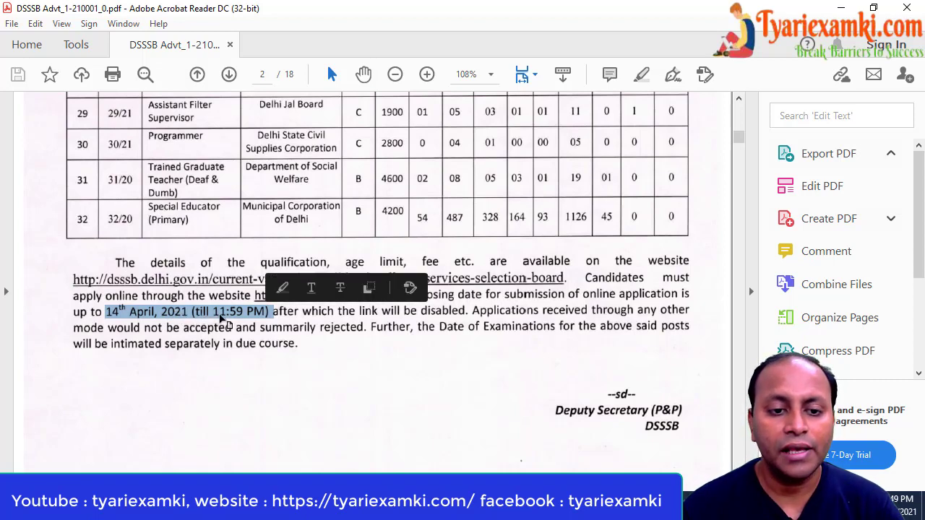
scroll(547, 368, down, 10)
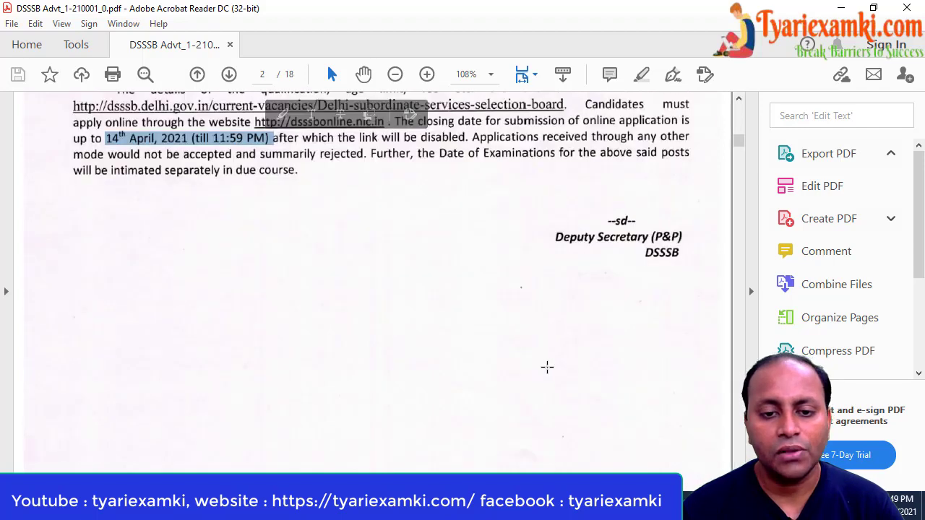
scroll(90, 207, down, 5)
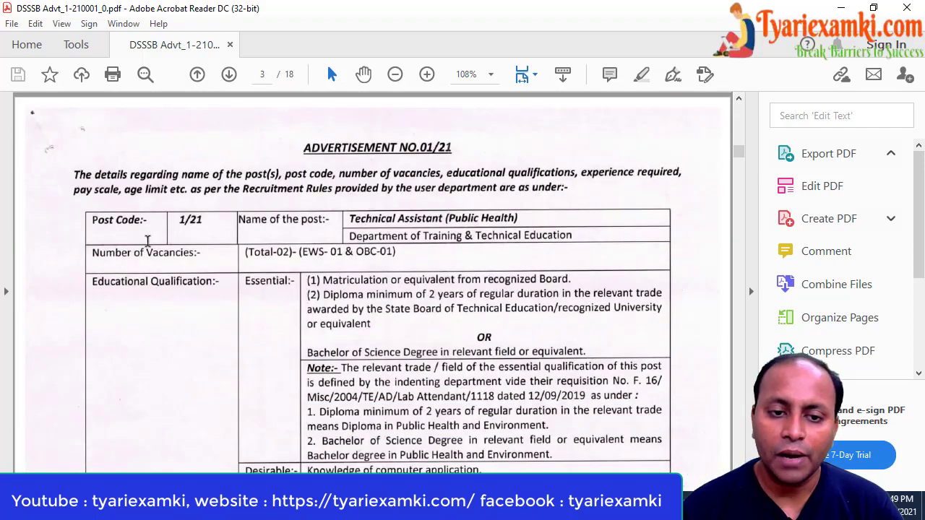
scroll(442, 251, down, 5)
scroll(442, 252, down, 20)
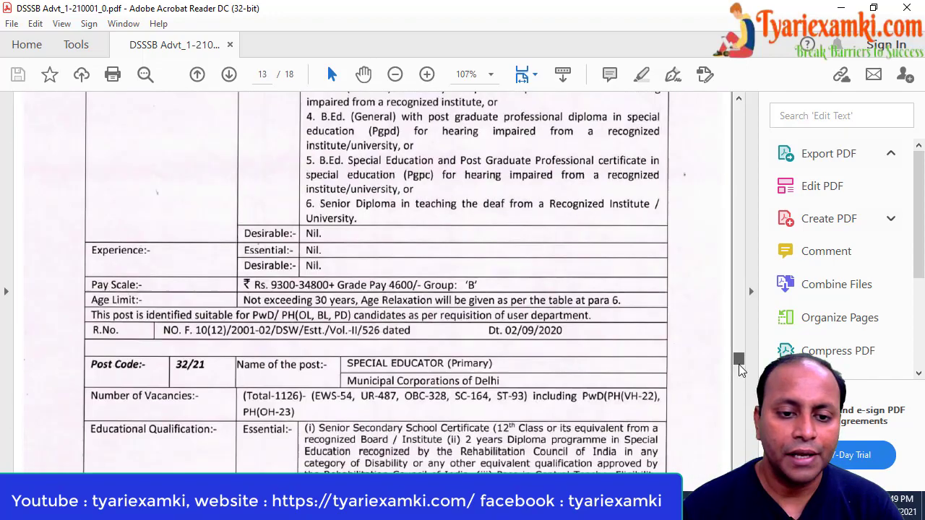
scroll(129, 266, down, 5)
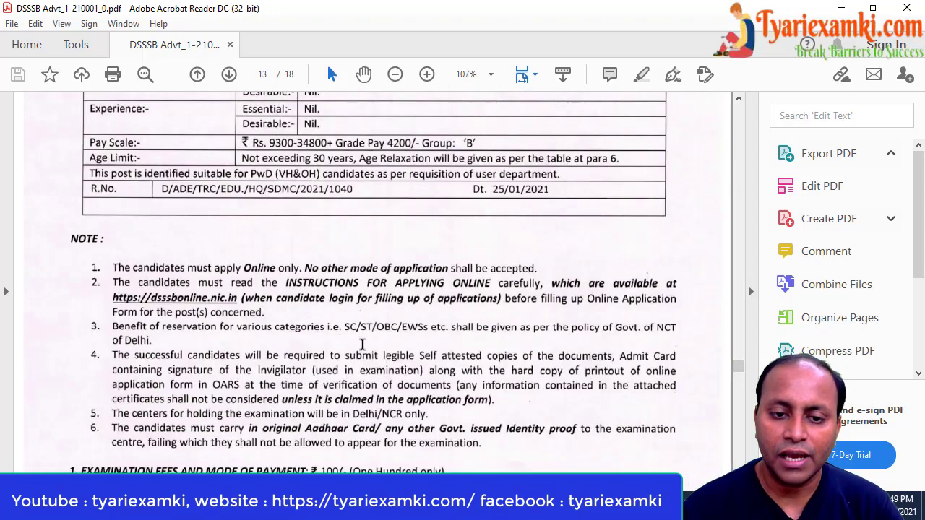
Review the examination fee details and highlight 'One Tier' in the Mode of Selection line.
scroll(362, 346, down, 2)
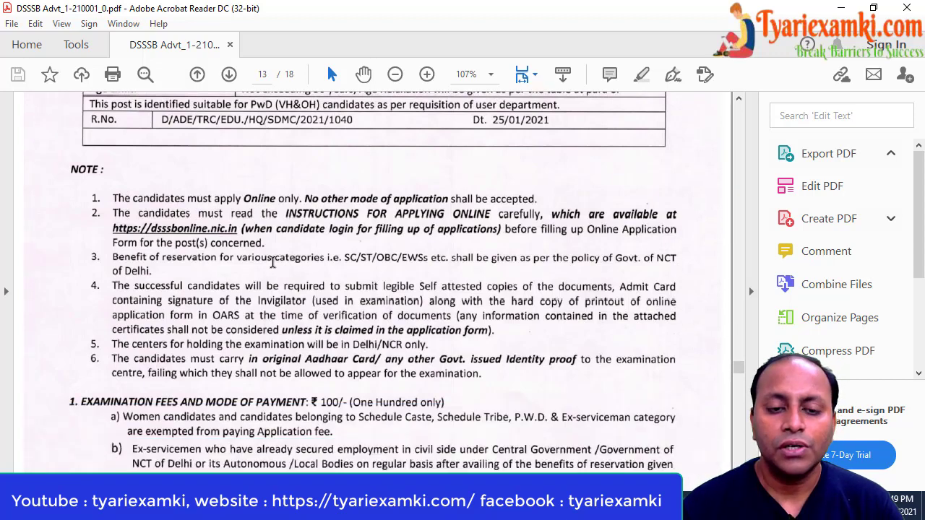
scroll(289, 330, down, 5)
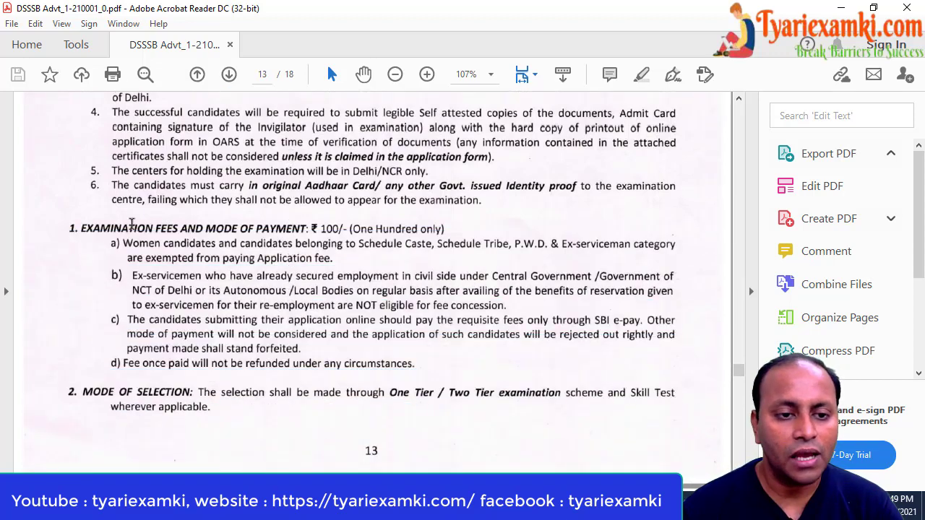
drag(321, 230, 341, 230)
scroll(318, 275, down, 12)
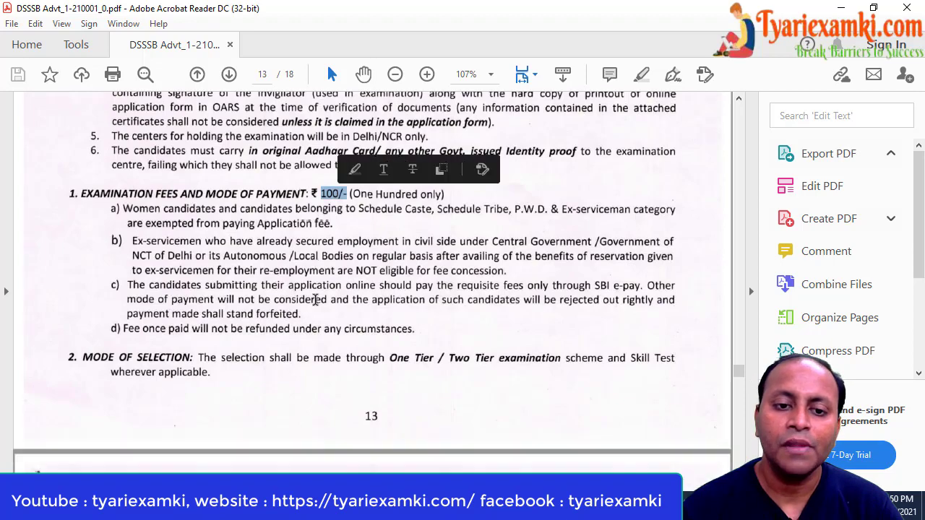
scroll(315, 300, down, 10)
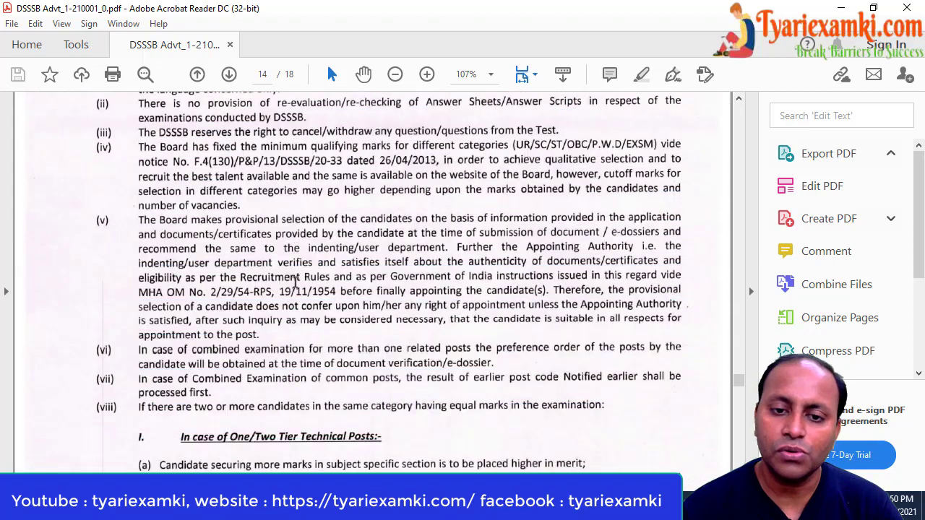
scroll(293, 281, down, 15)
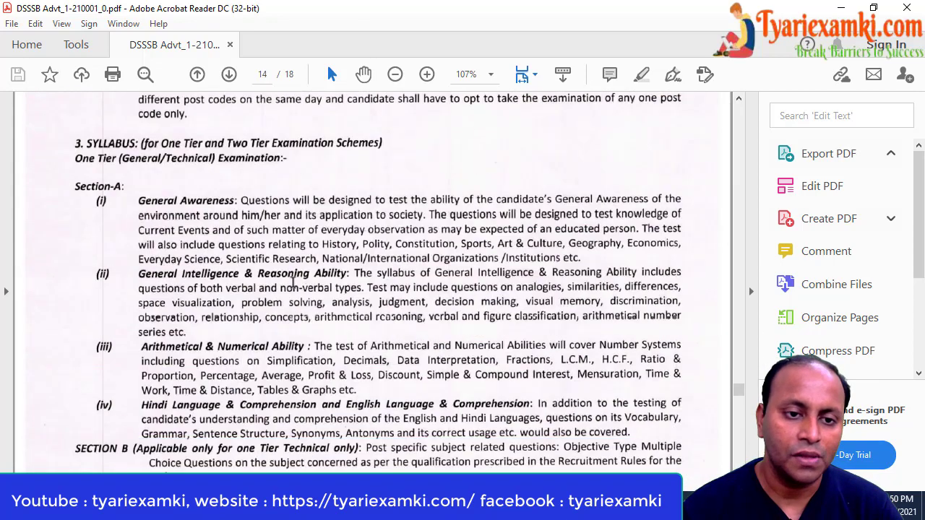
scroll(283, 279, up, 4)
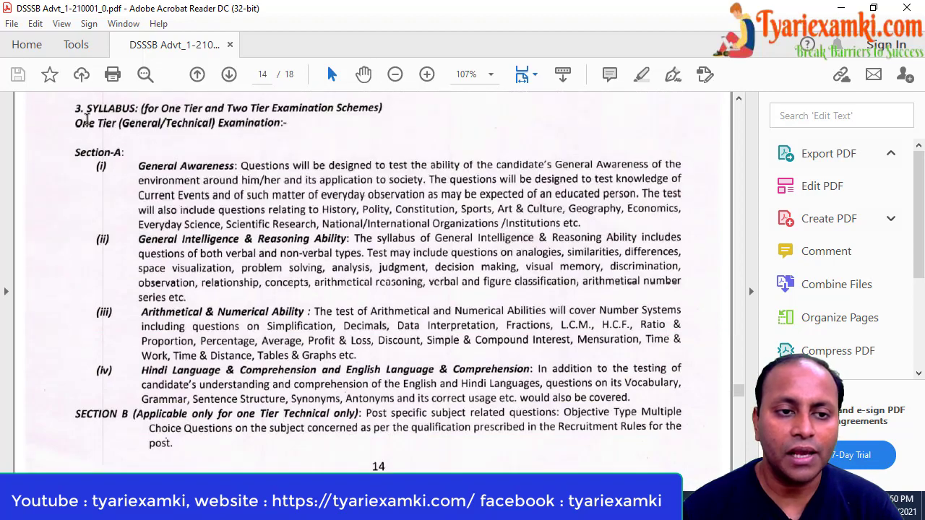
scroll(224, 129, up, 20)
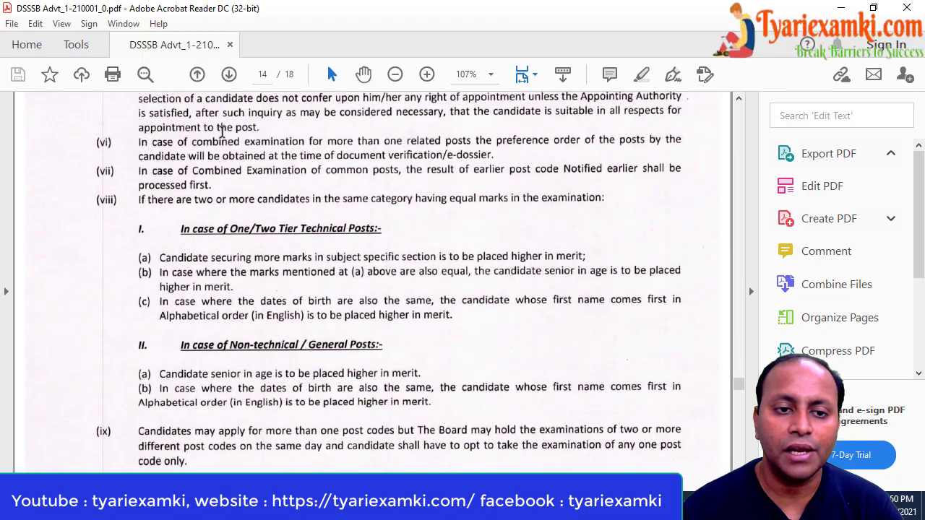
scroll(194, 188, up, 8)
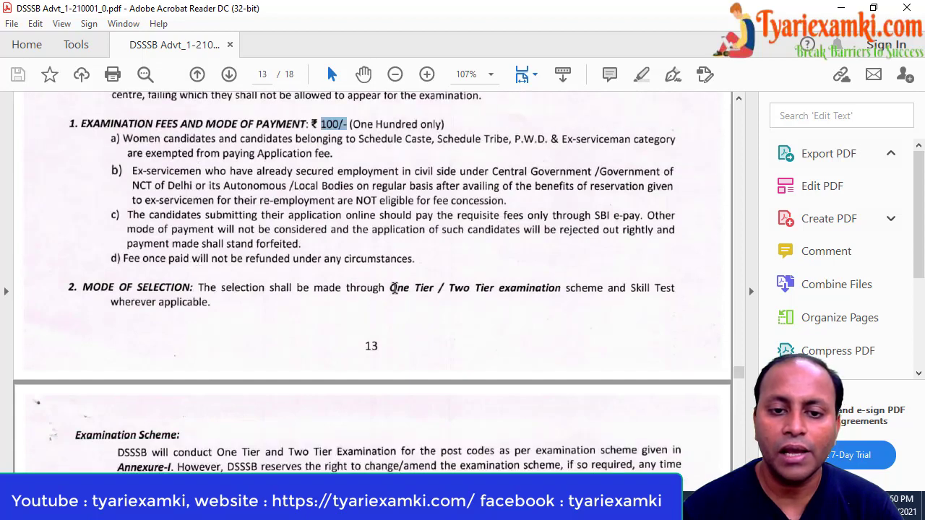
drag(391, 290, 542, 289)
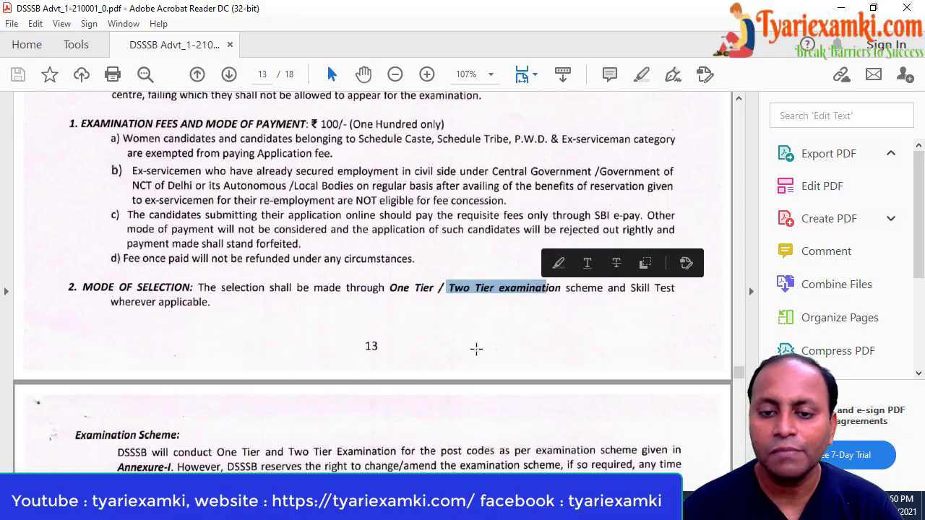
Read on to page 18's Annexure-I Two Tier syllabus rows, selecting a line along the way.
scroll(363, 326, down, 8)
scroll(299, 258, down, 15)
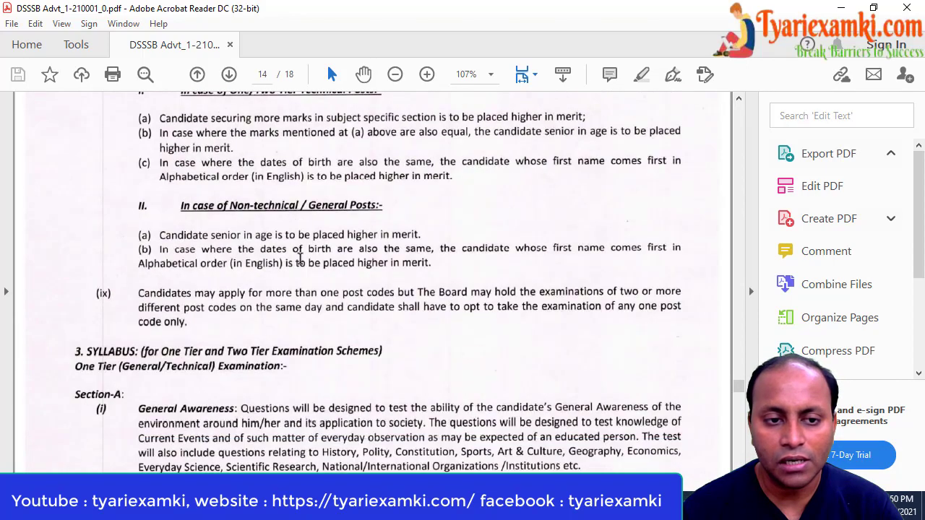
scroll(299, 258, down, 10)
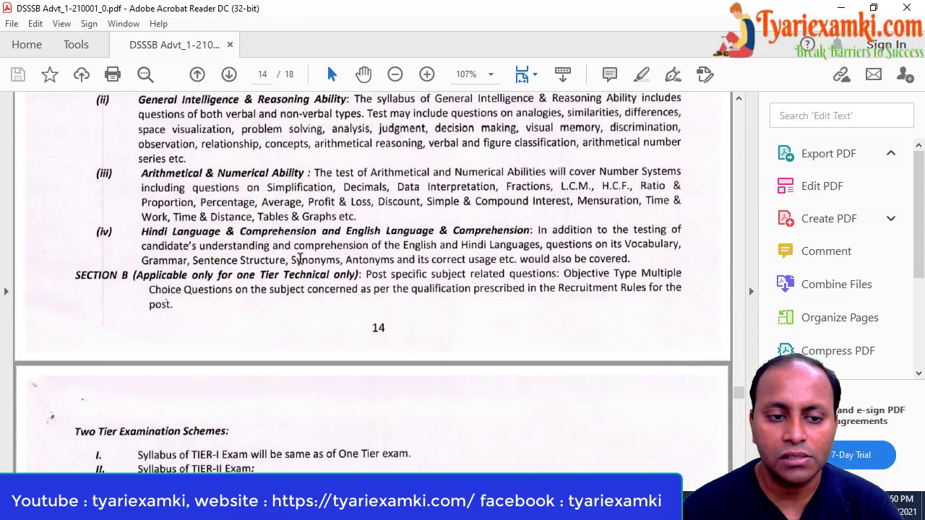
scroll(299, 258, up, 4)
scroll(299, 258, down, 20)
scroll(254, 258, up, 3)
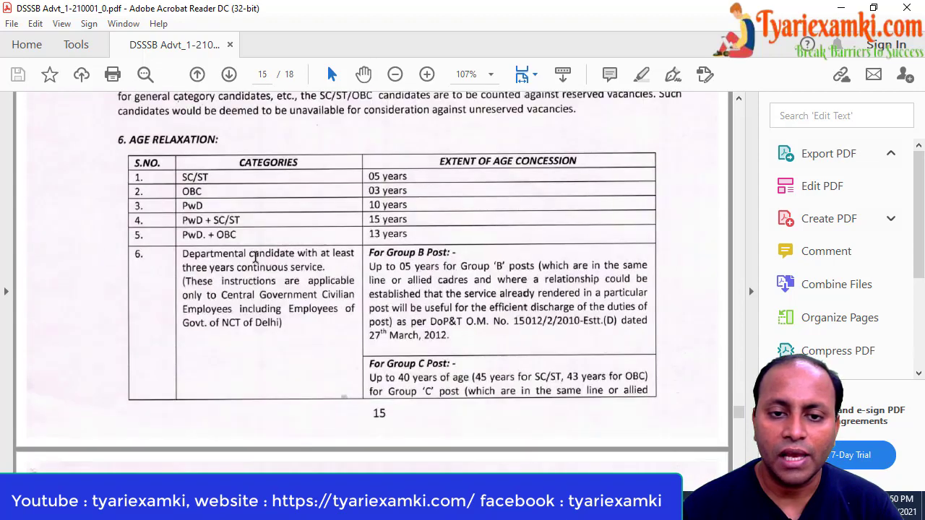
scroll(196, 177, up, 3)
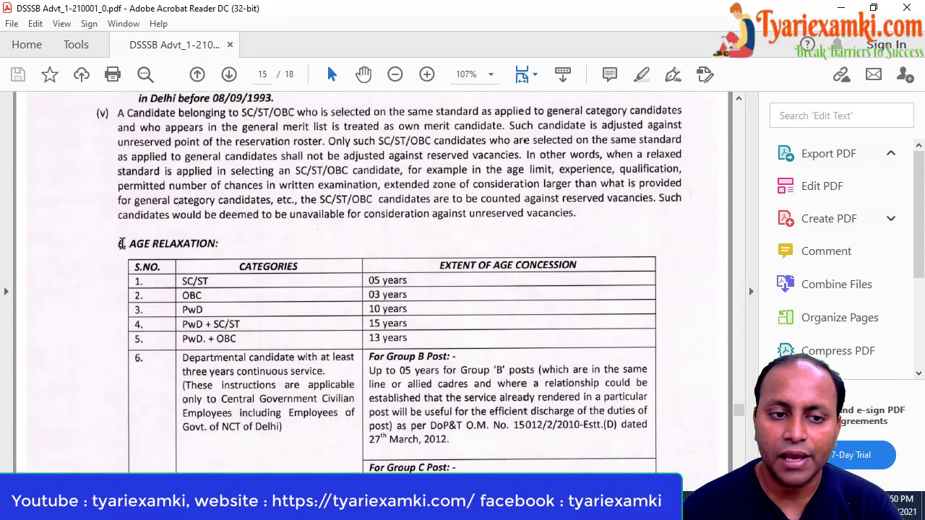
drag(119, 244, 217, 246)
scroll(430, 333, down, 7)
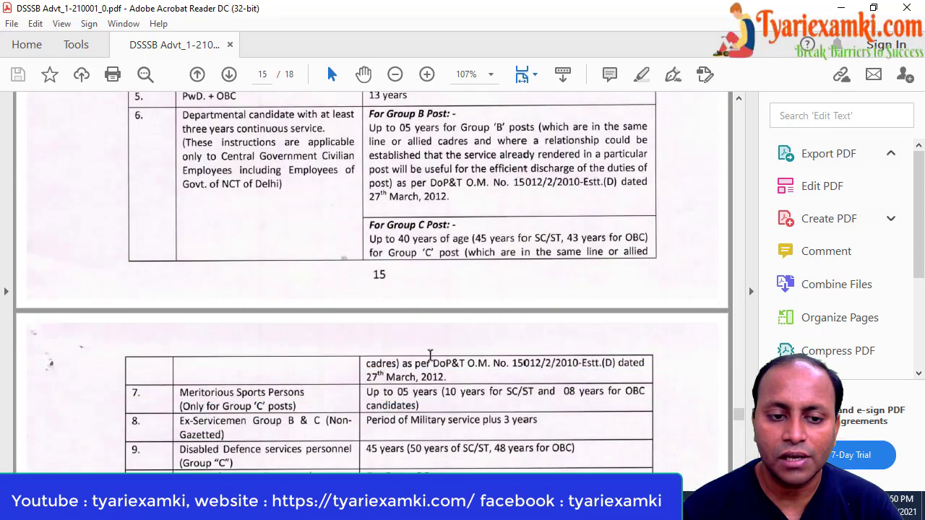
scroll(430, 354, down, 20)
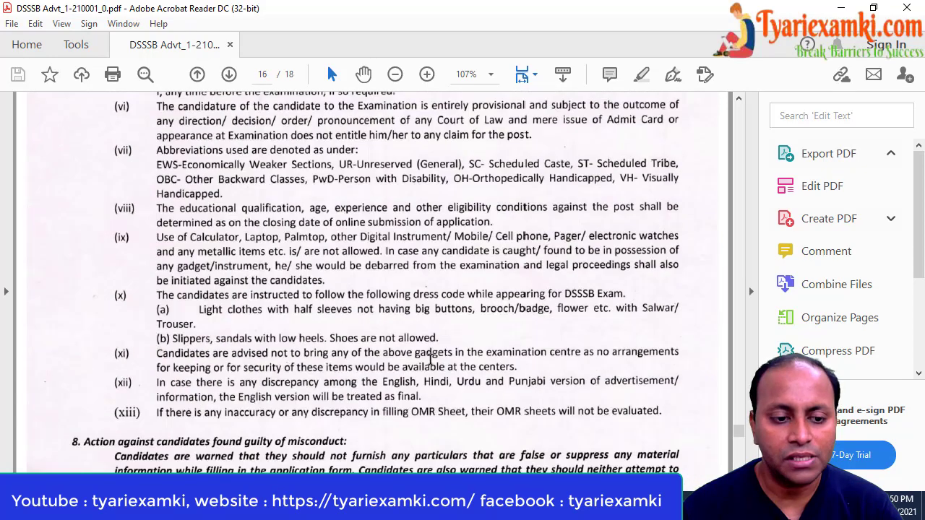
scroll(430, 359, down, 20)
scroll(391, 289, up, 6)
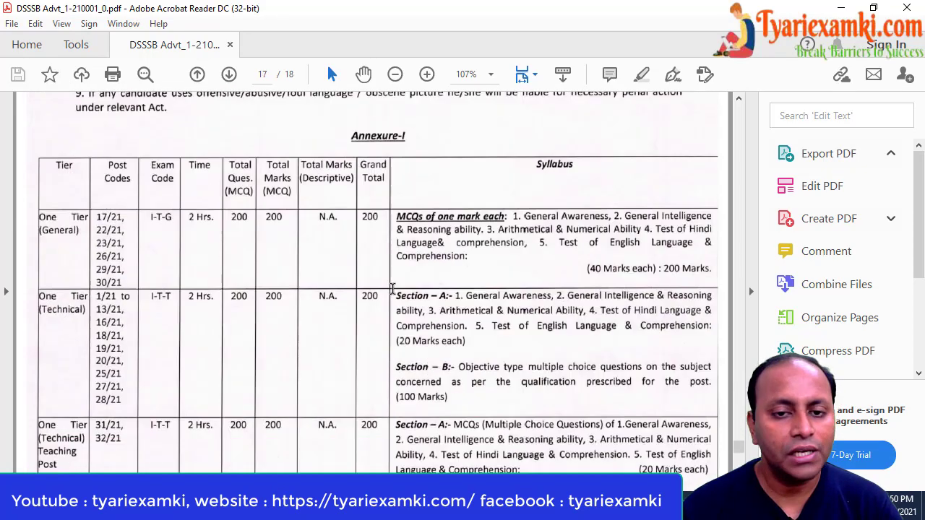
scroll(444, 254, down, 20)
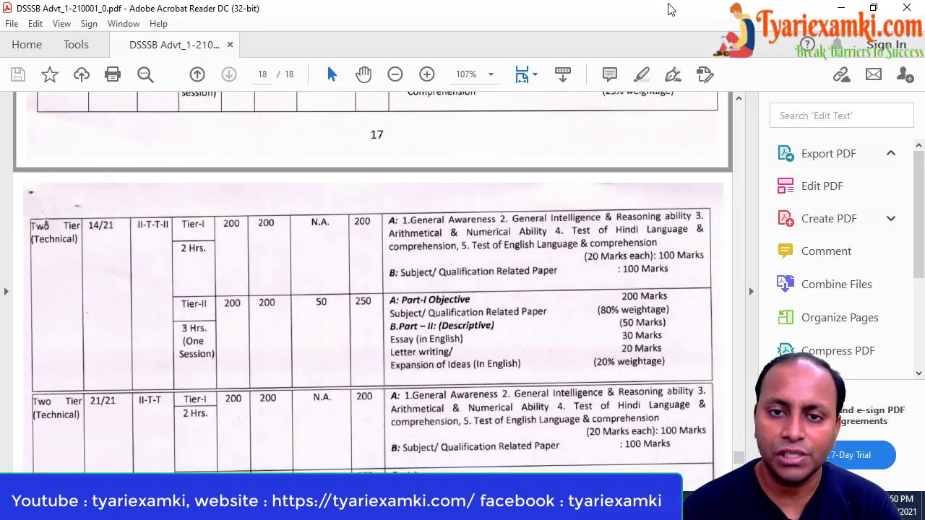
Close the notice and follow the DSSSB home page's OARS online application link.
click(908, 8)
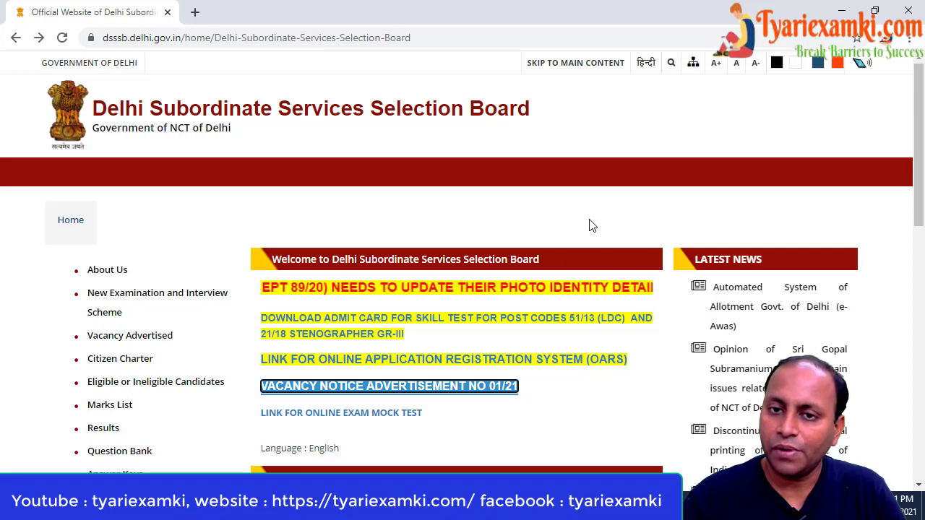
scroll(587, 279, down, 1)
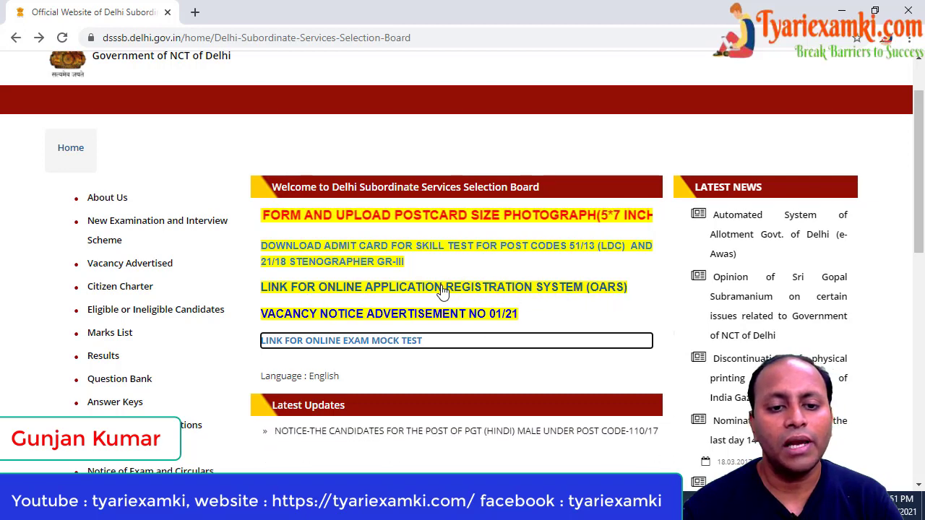
triple_click(269, 290)
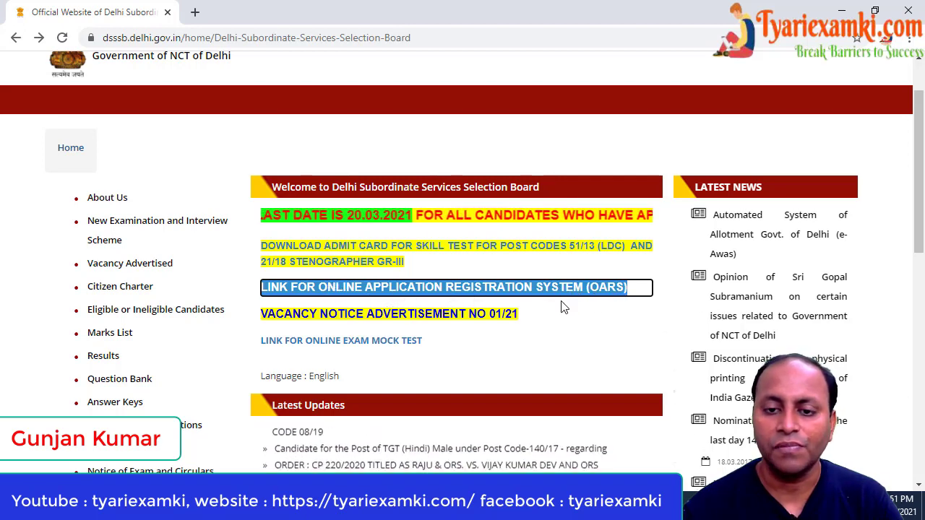
click(456, 288)
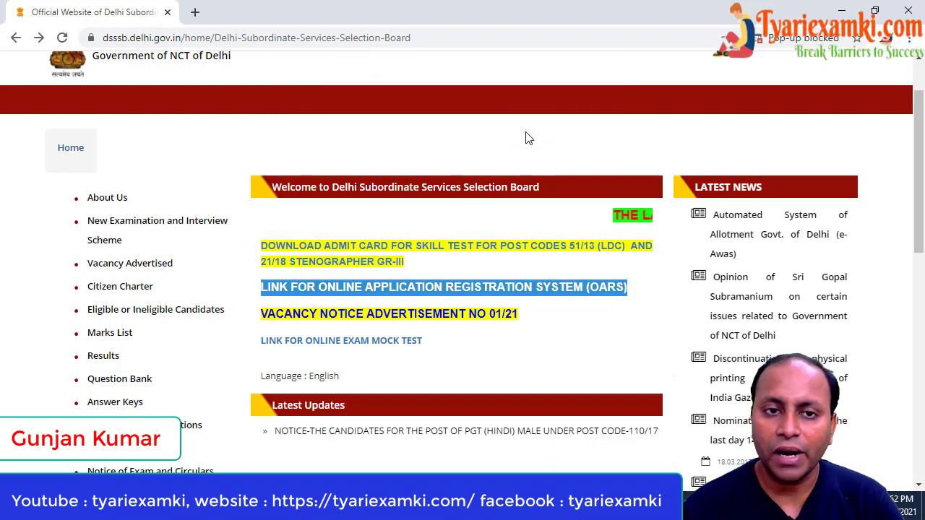
Check and dismiss Chrome's blocked pop-up notice.
click(834, 38)
click(833, 41)
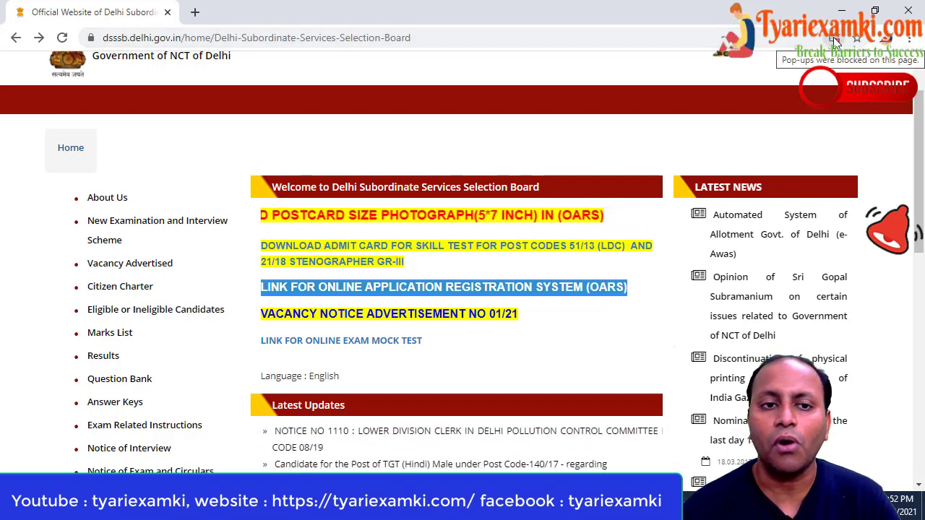
click(834, 40)
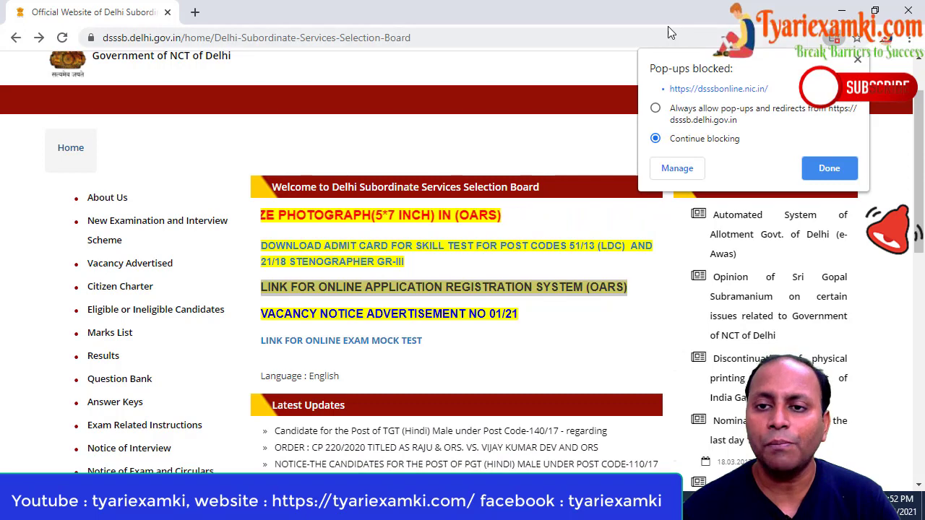
click(835, 40)
click(835, 40)
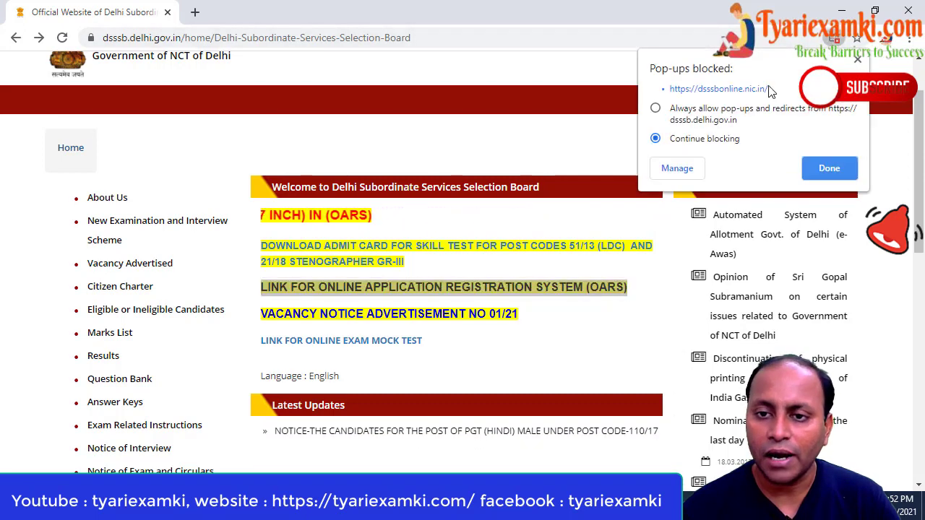
click(821, 171)
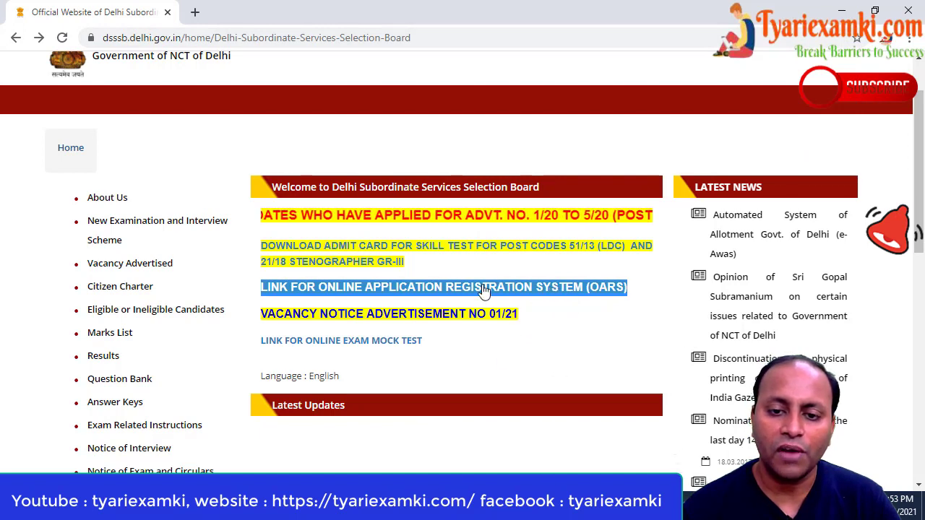
Follow the OARS link again and accept the external-site alert for dsssbonline.nic.in.
click(639, 296)
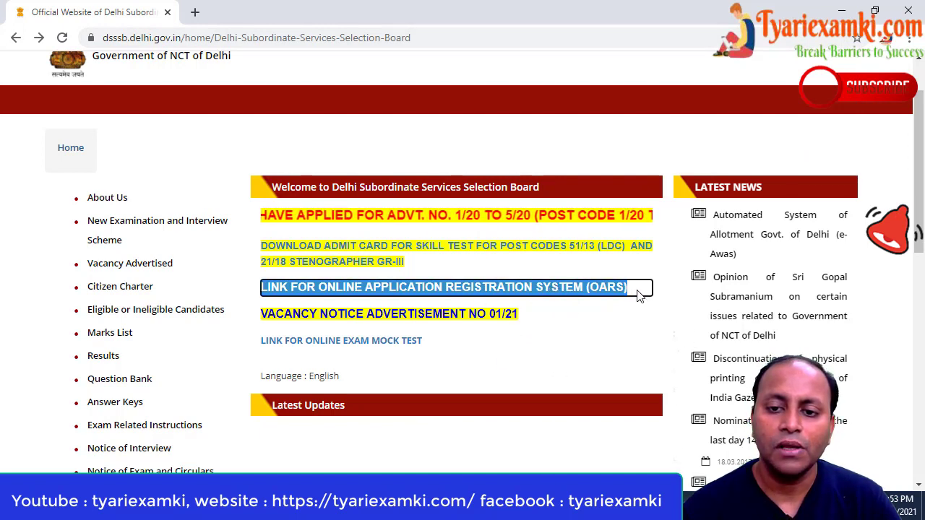
click(561, 296)
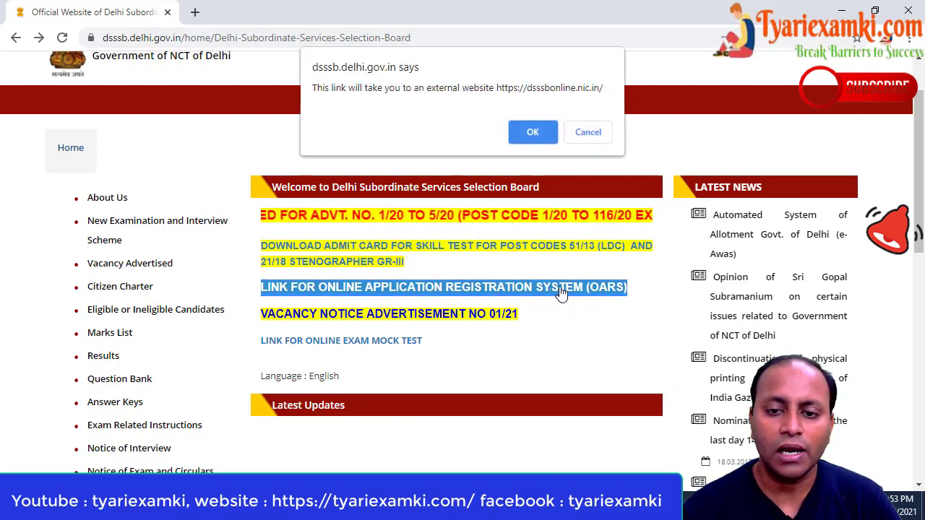
click(520, 142)
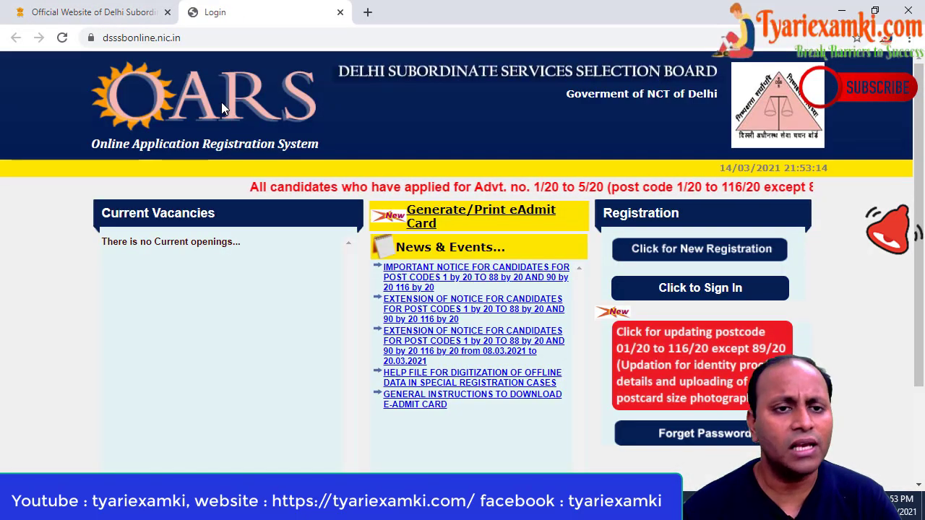
Look over the Online Application Registration System title, then choose 'Click for New Registration'.
key(ctrl+shift+Tab)
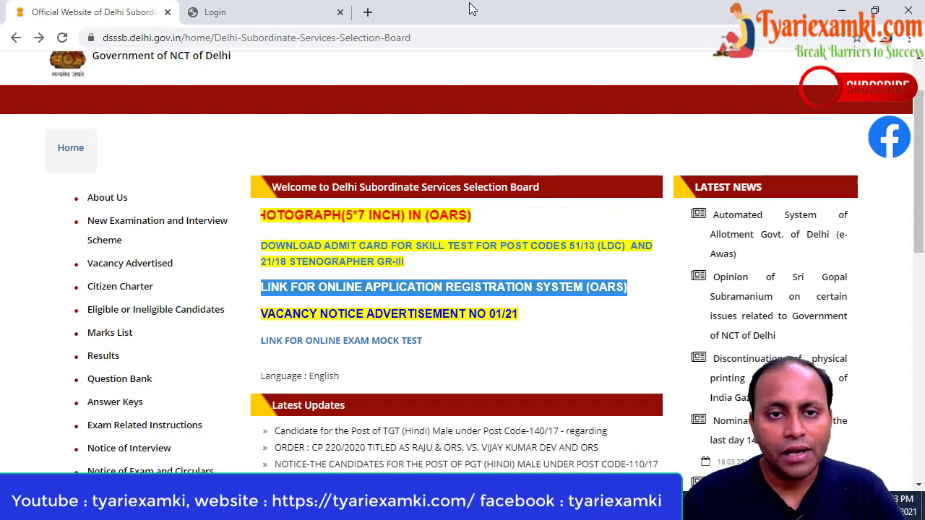
click(262, 13)
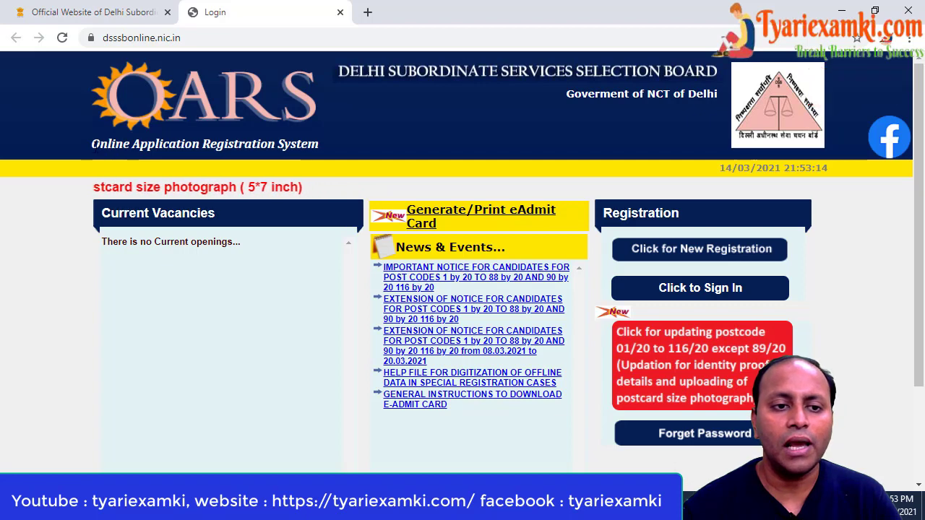
drag(91, 144, 319, 144)
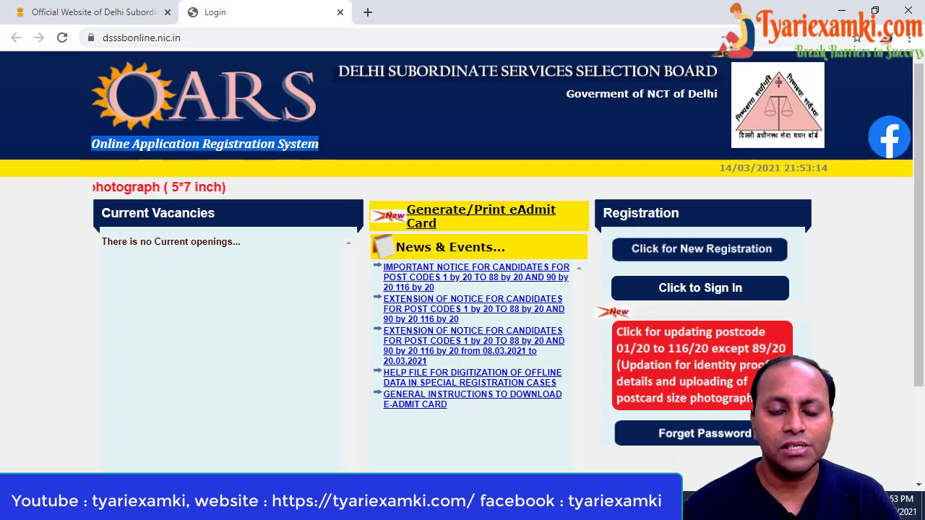
click(313, 114)
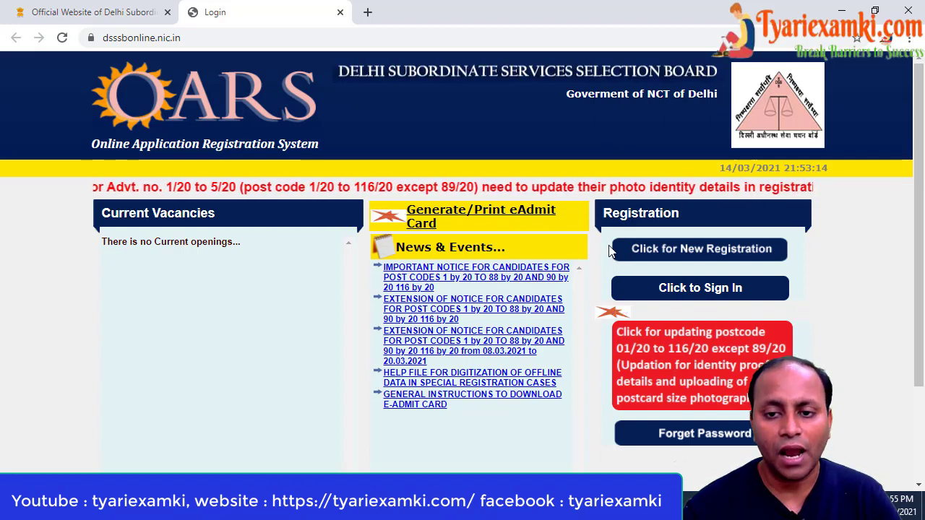
click(635, 249)
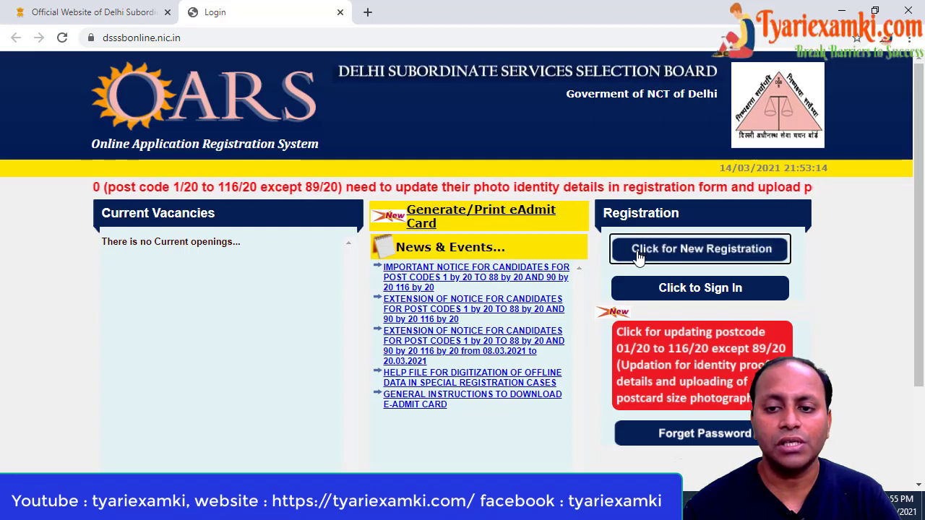
click(691, 253)
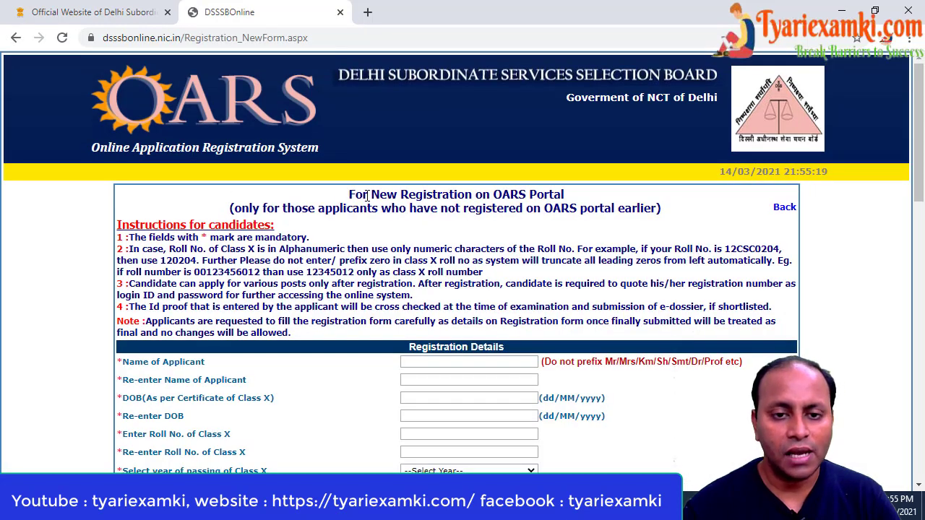
scroll(370, 195, down, 1)
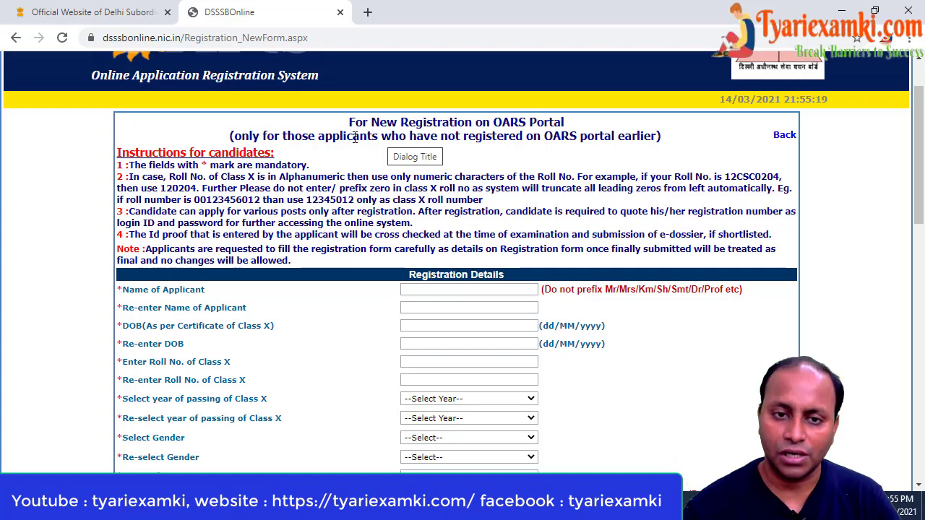
scroll(365, 228, up, 1)
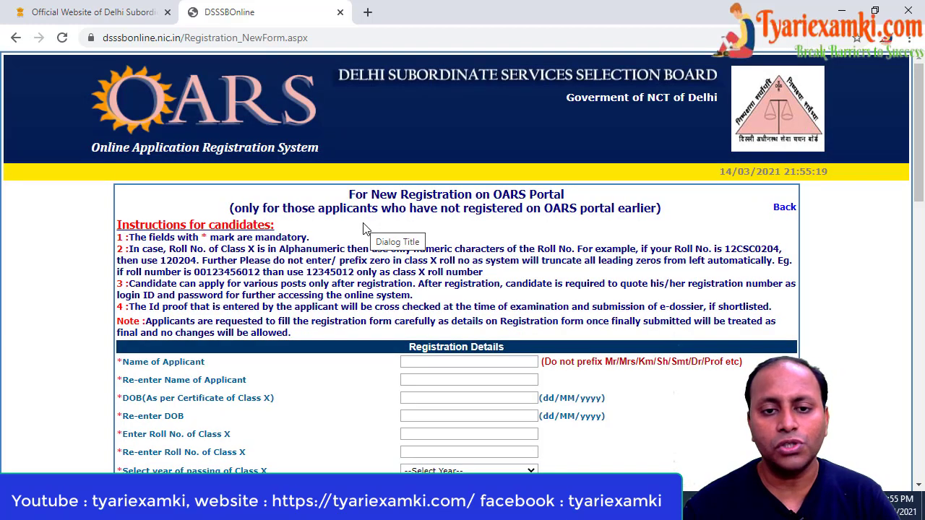
scroll(354, 201, down, 1)
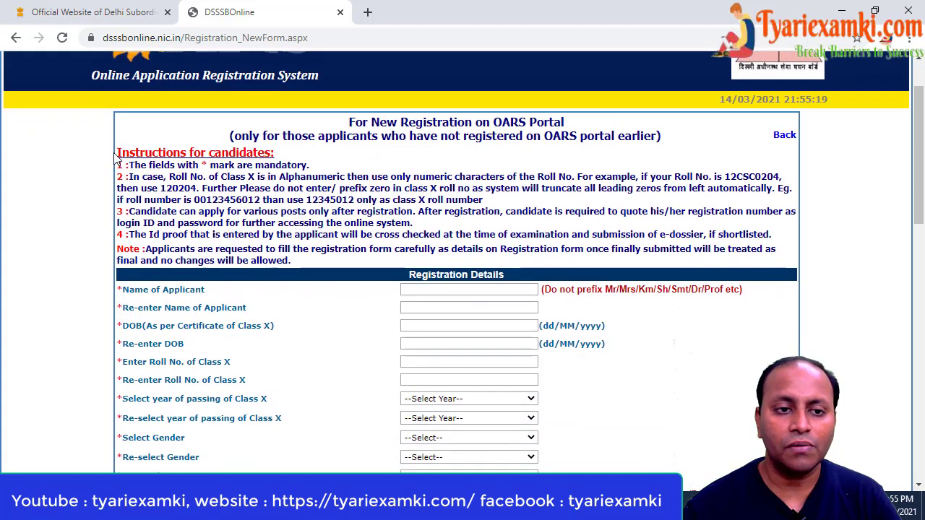
drag(117, 153, 235, 166)
click(132, 167)
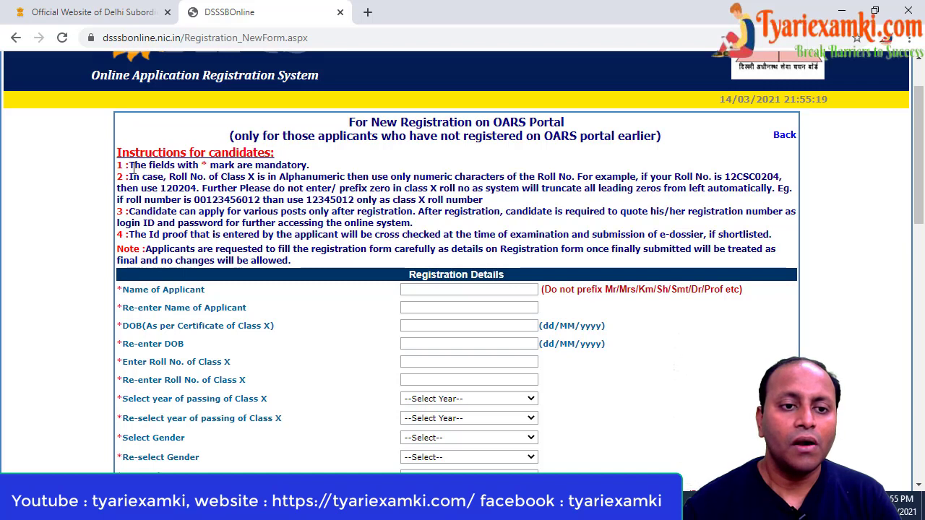
drag(163, 166, 213, 168)
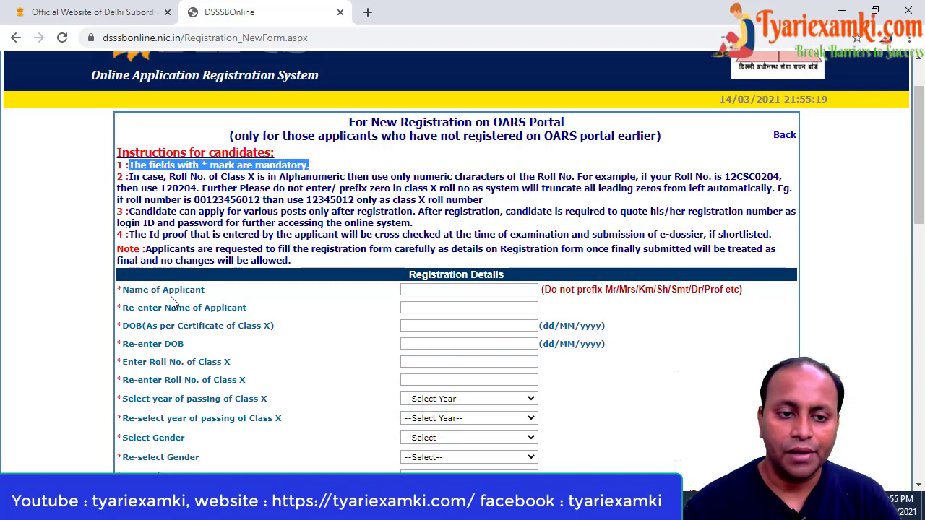
drag(124, 289, 119, 291)
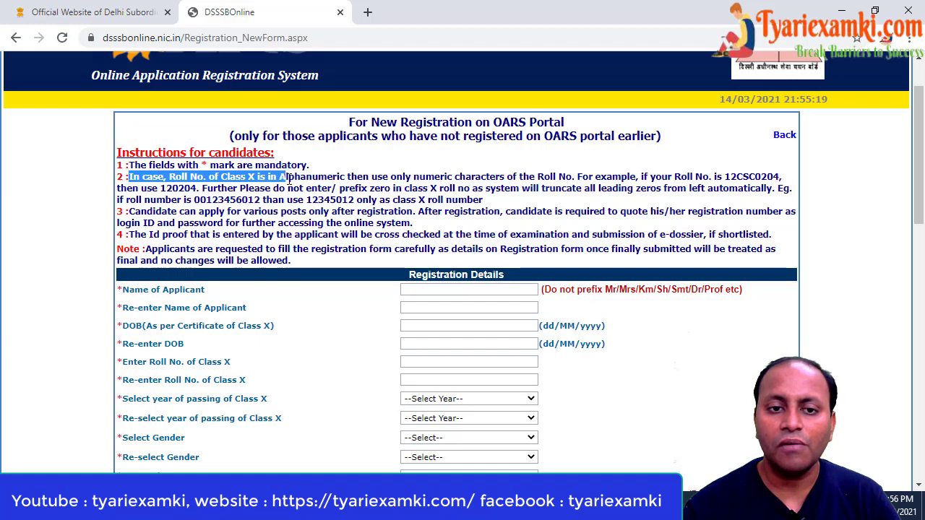
drag(312, 177, 368, 176)
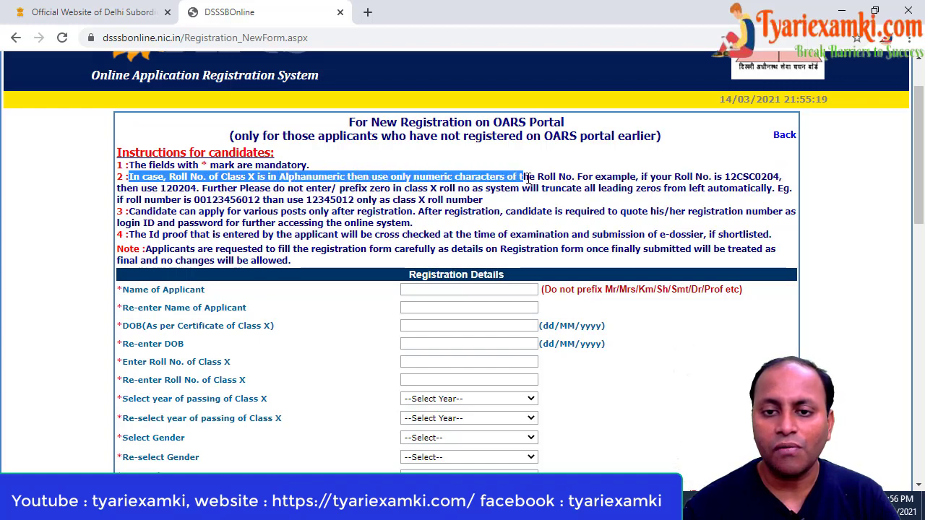
mouse_move(564, 176)
mouse_down()
mouse_move(633, 176)
mouse_move(573, 177)
mouse_up()
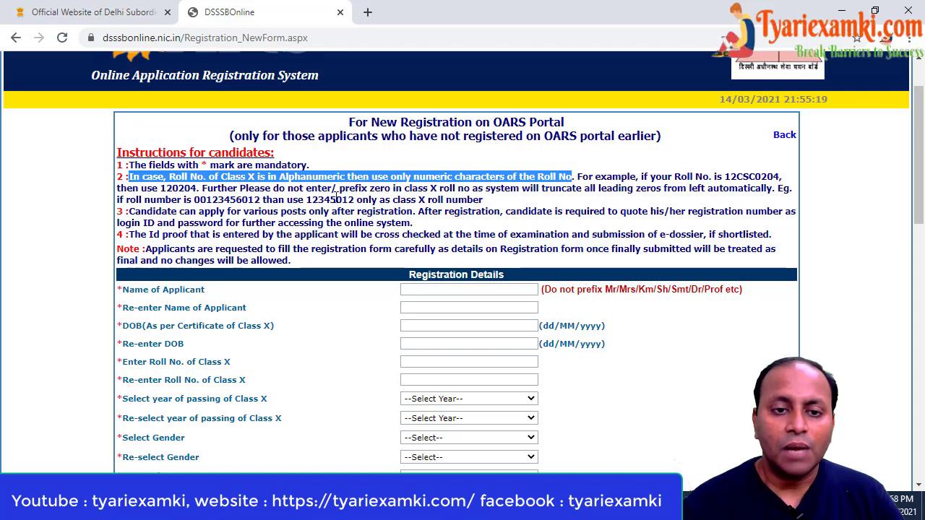
click(281, 176)
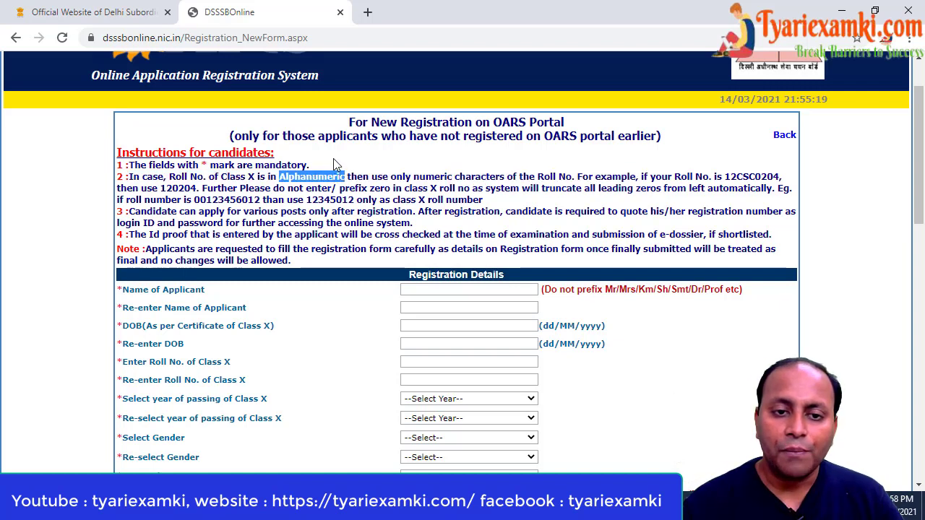
drag(169, 177, 190, 176)
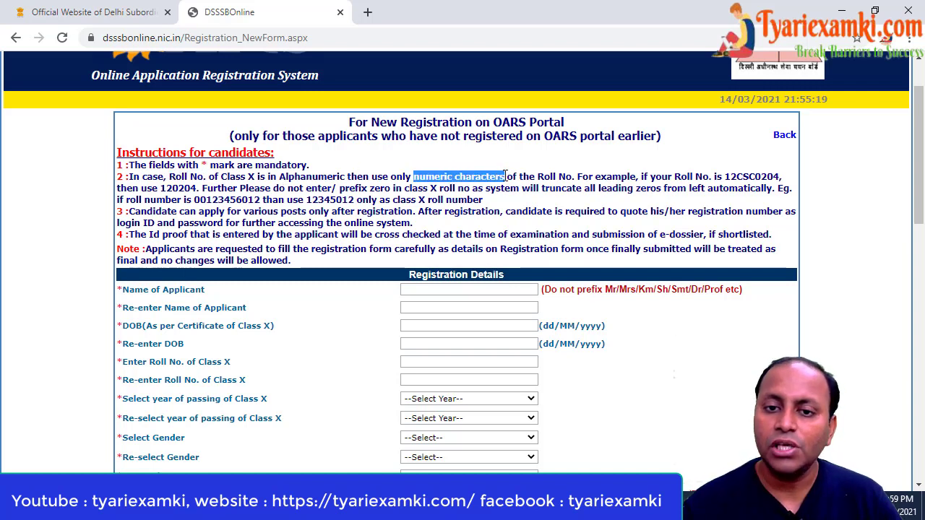
click(282, 179)
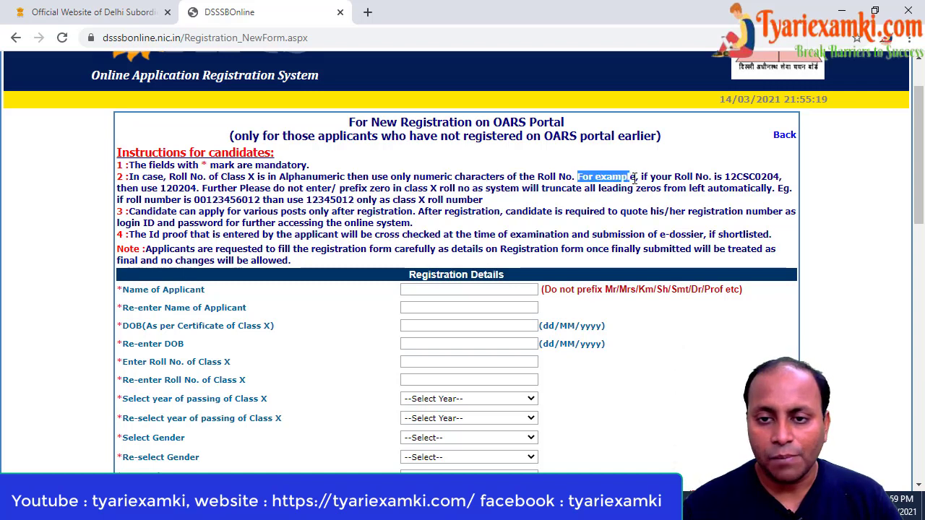
drag(641, 177, 715, 176)
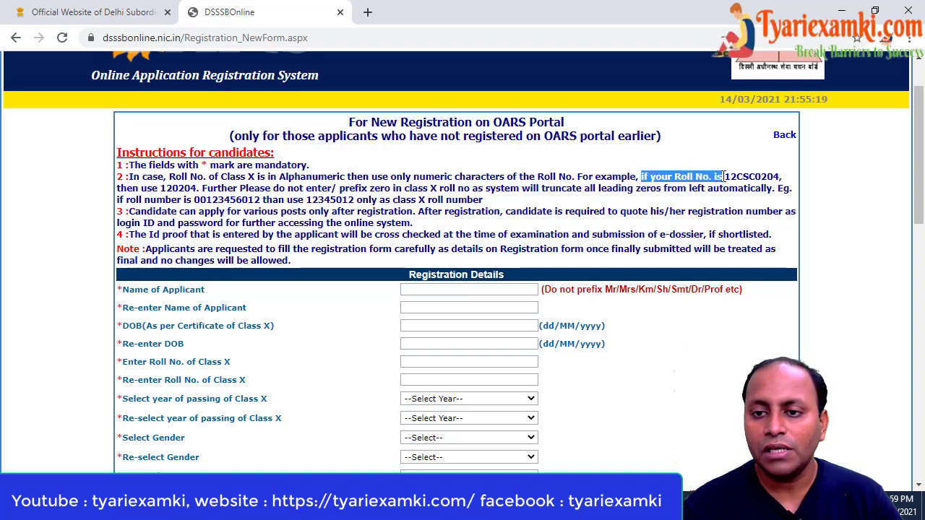
click(727, 177)
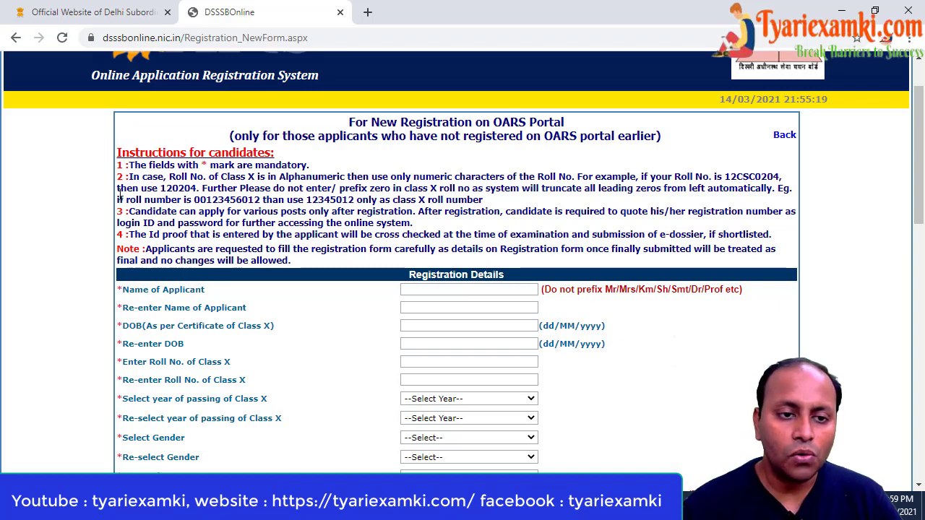
drag(118, 190, 192, 190)
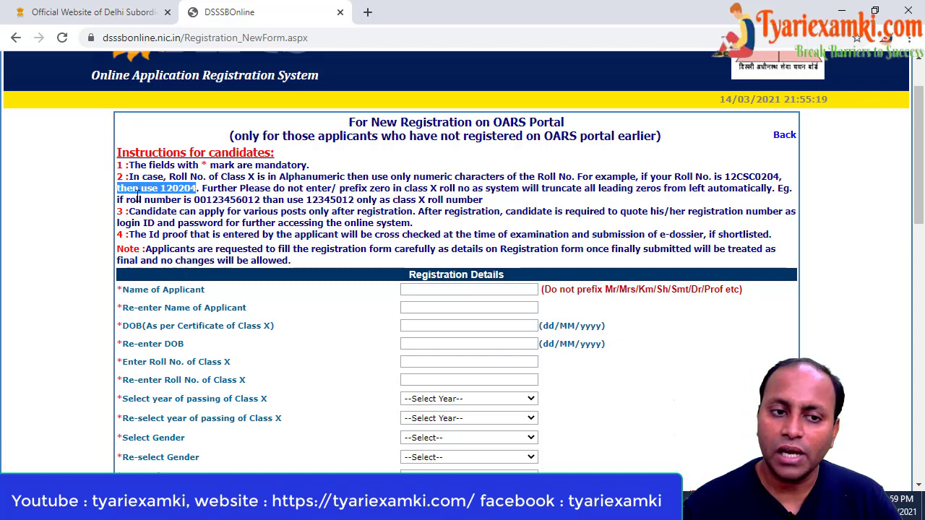
click(732, 175)
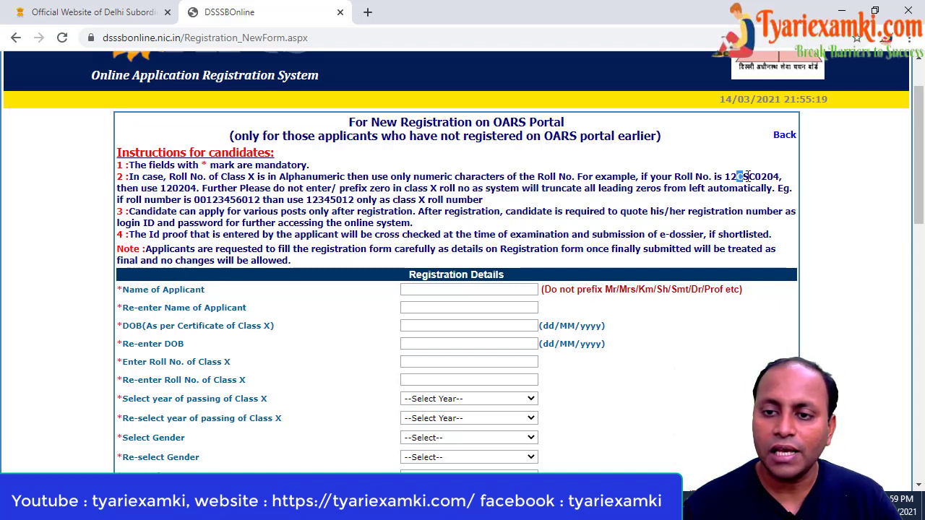
click(160, 188)
drag(160, 188, 197, 189)
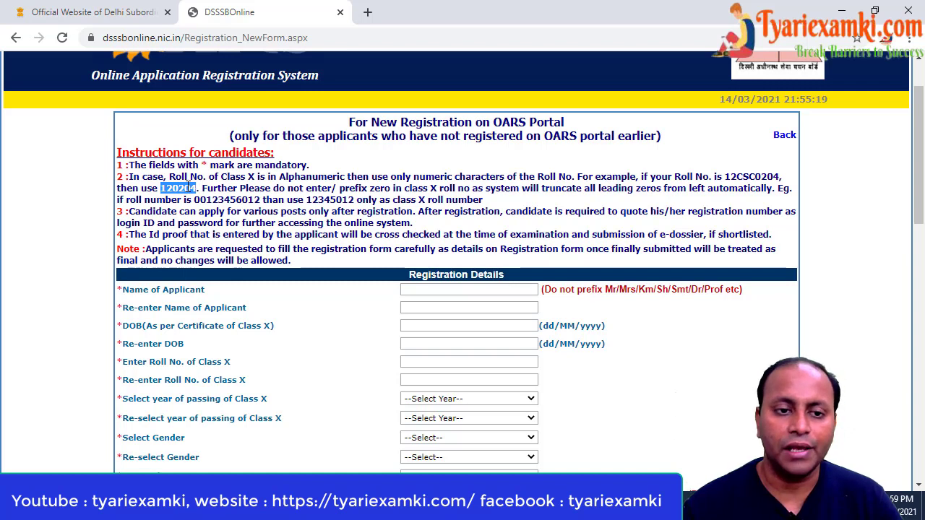
click(202, 188)
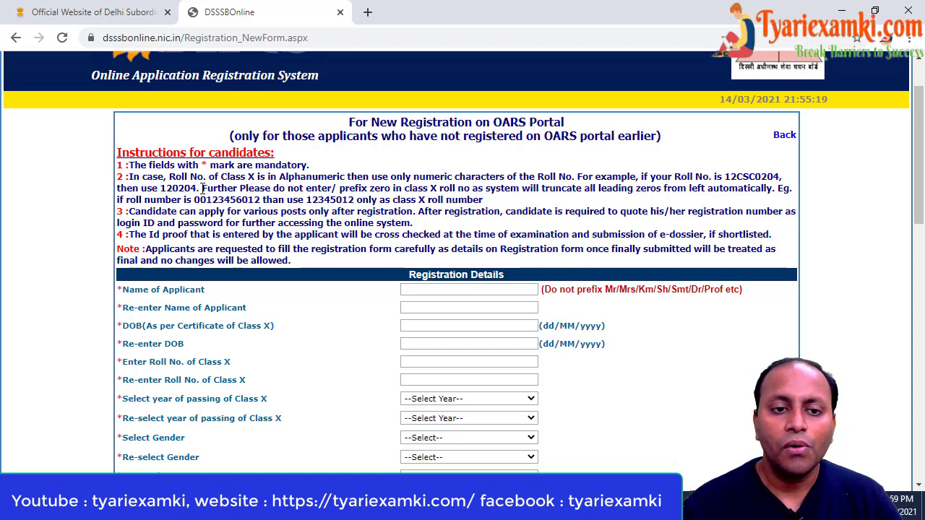
drag(202, 188, 772, 187)
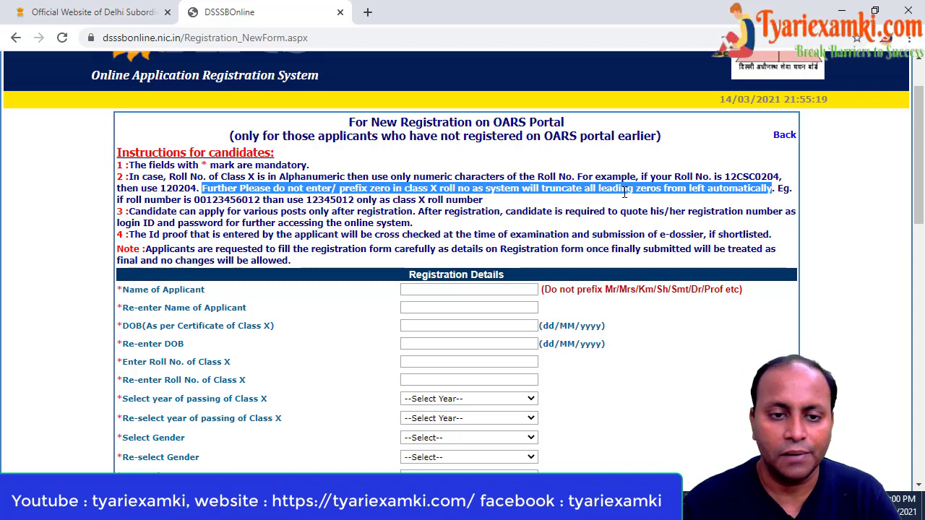
click(772, 210)
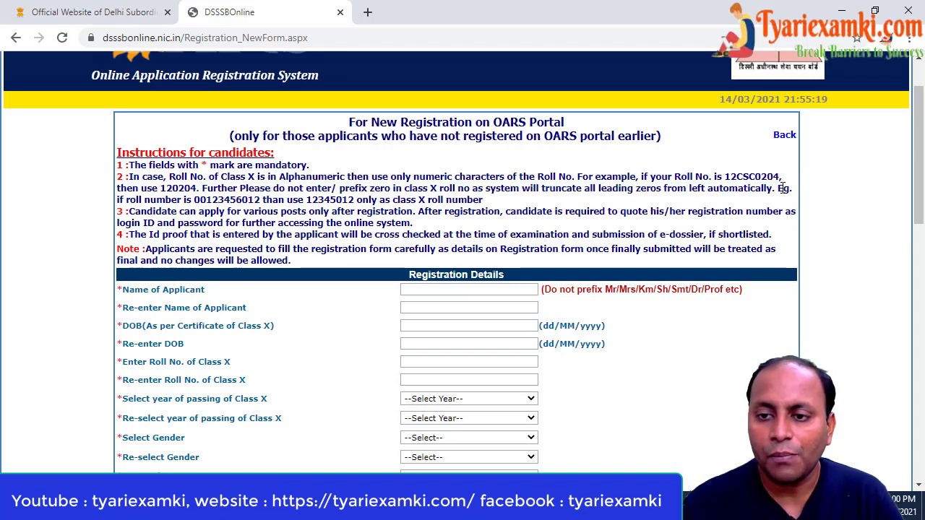
double_click(783, 188)
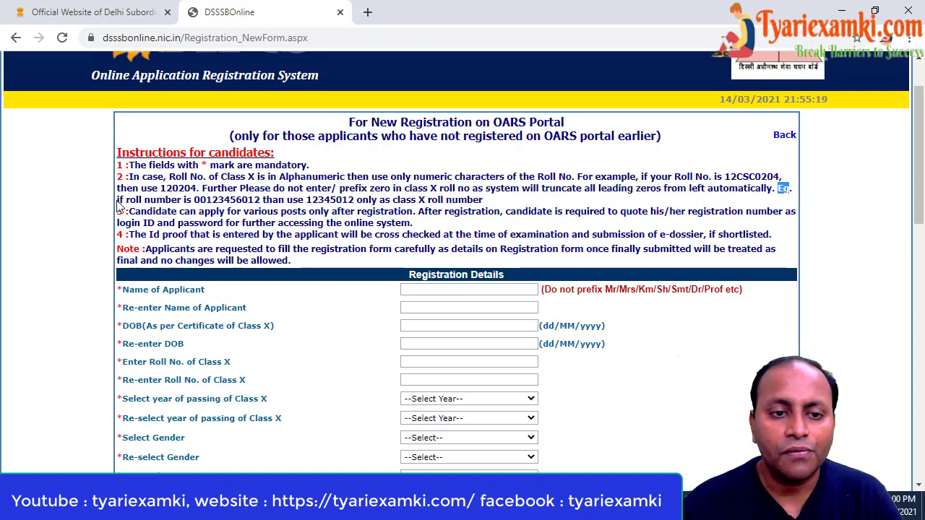
drag(193, 200, 265, 201)
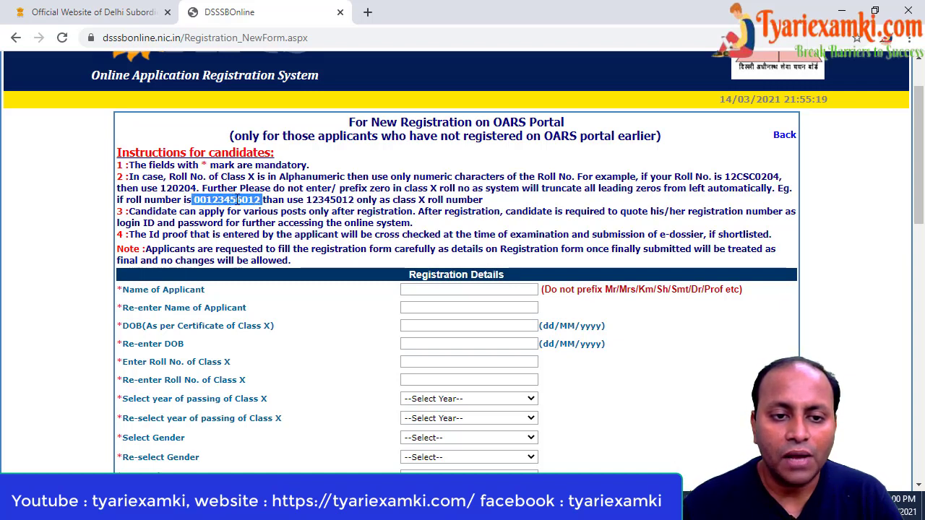
click(276, 198)
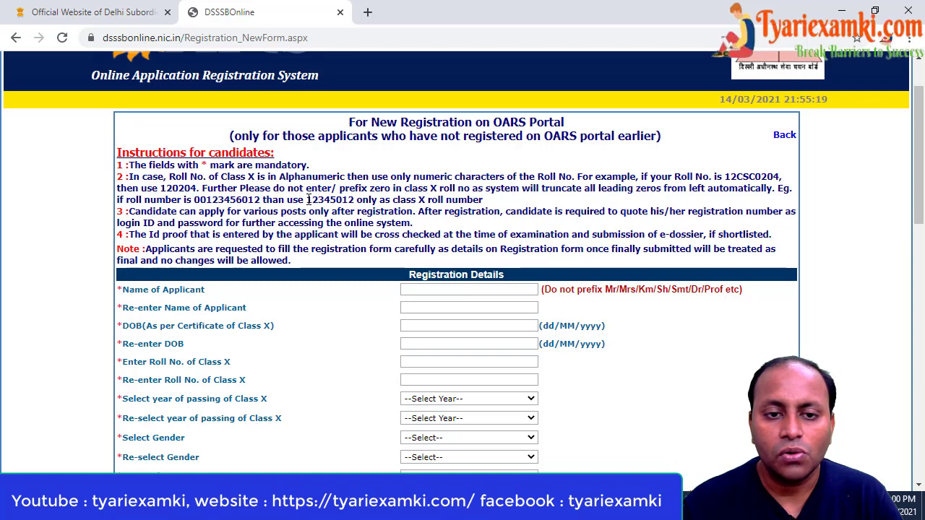
drag(306, 199, 355, 199)
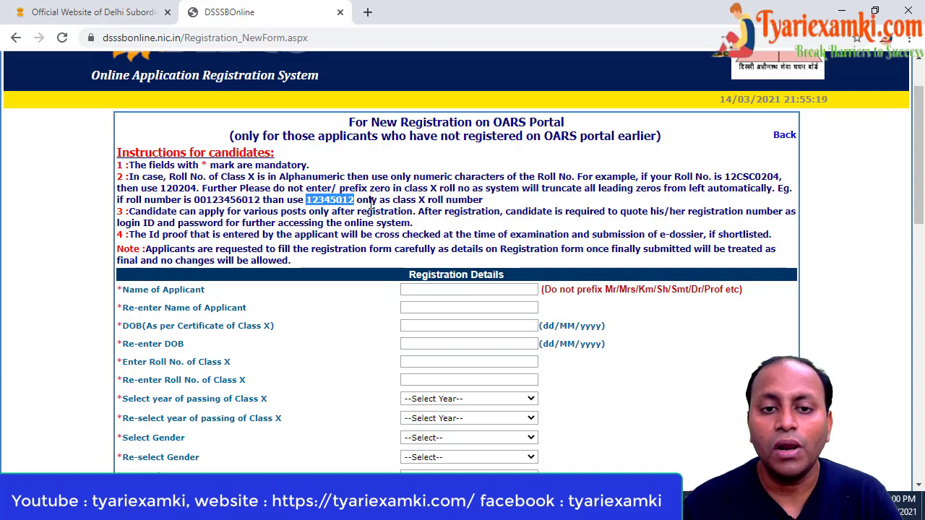
drag(362, 201, 484, 202)
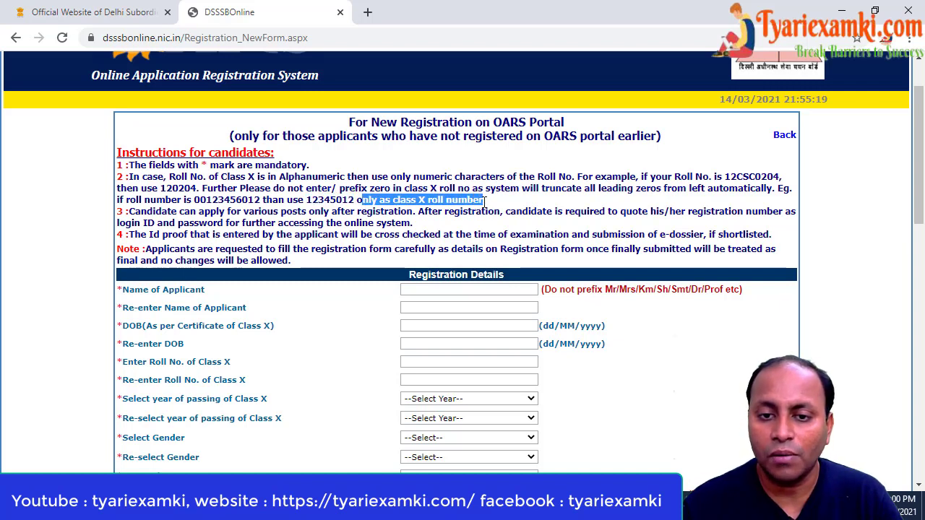
click(486, 204)
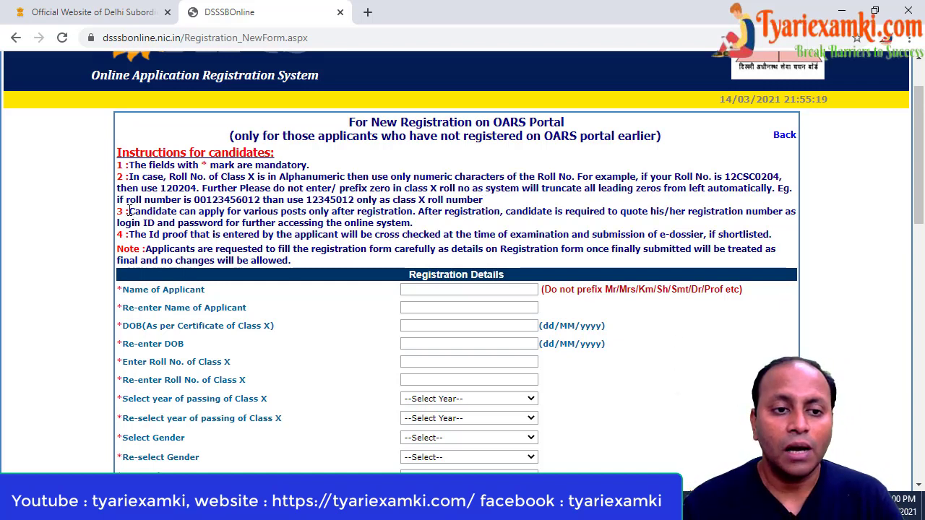
drag(128, 210, 414, 211)
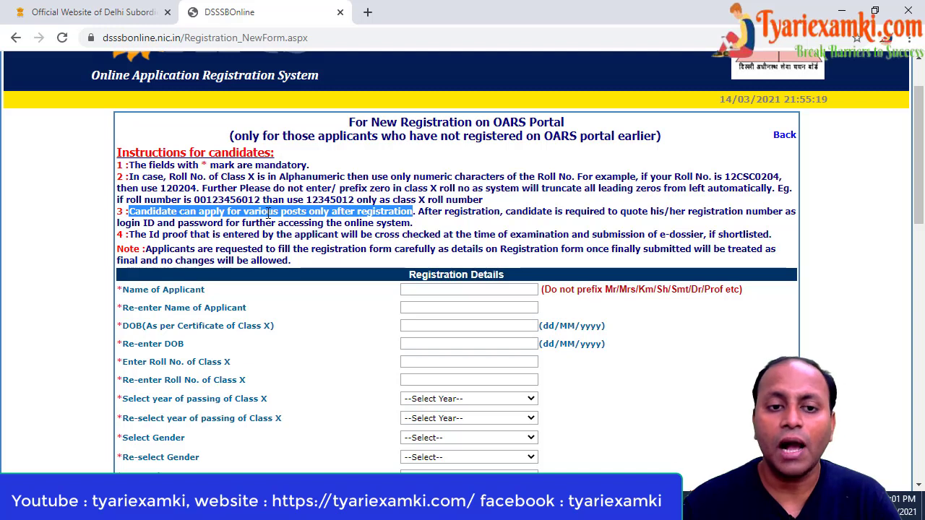
click(427, 214)
drag(418, 212, 659, 227)
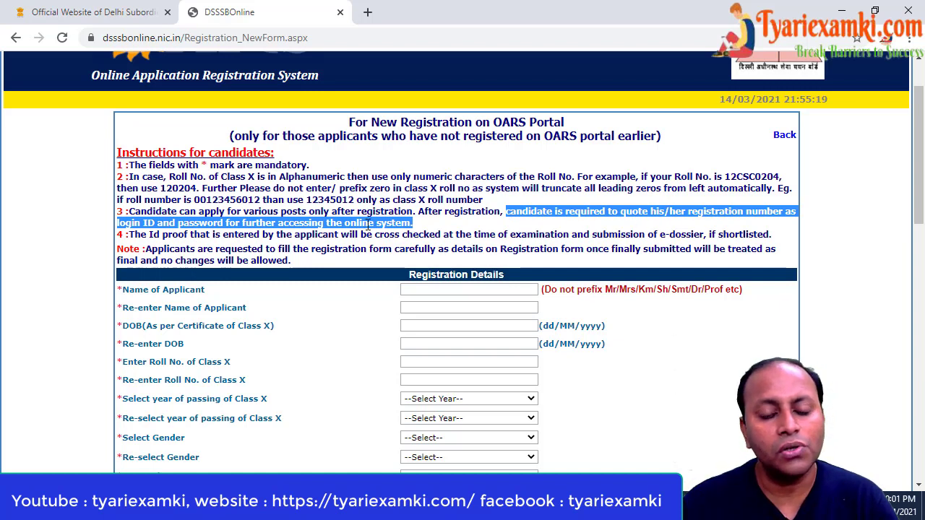
drag(222, 224, 117, 224)
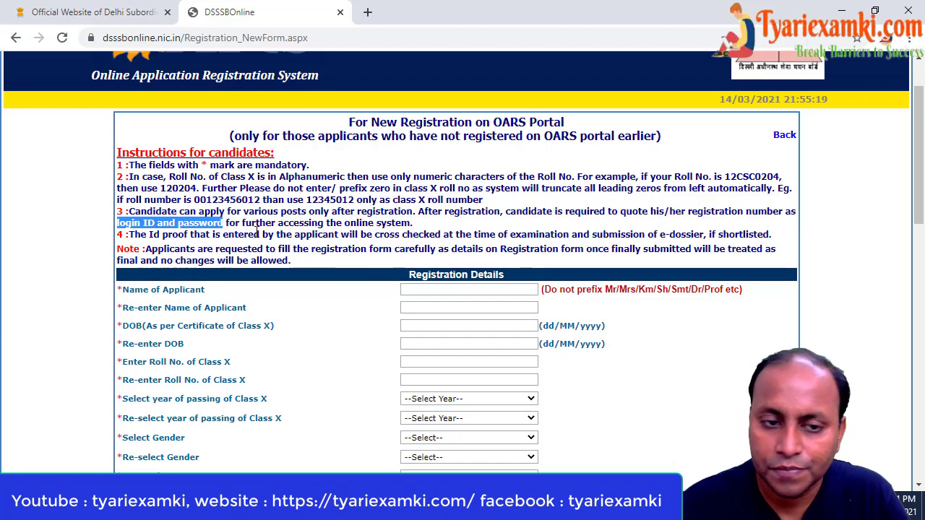
drag(130, 234, 343, 239)
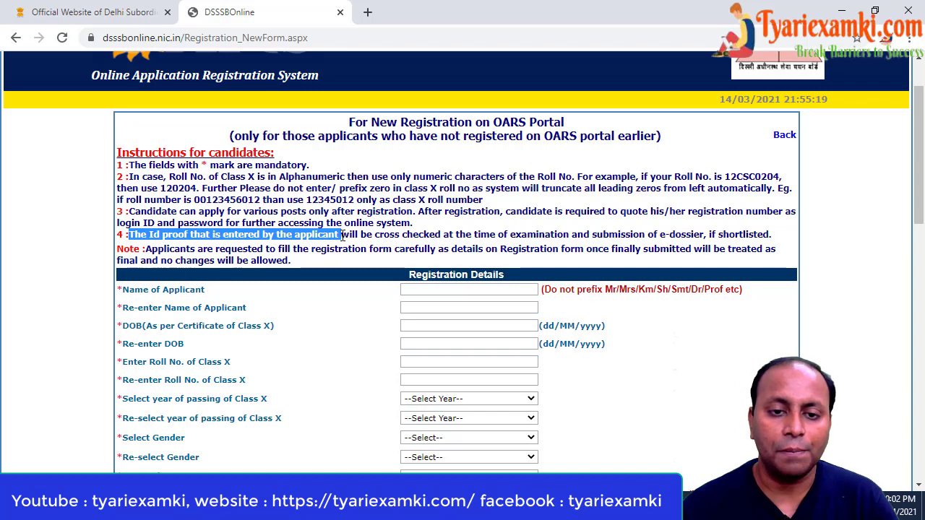
drag(342, 237, 707, 236)
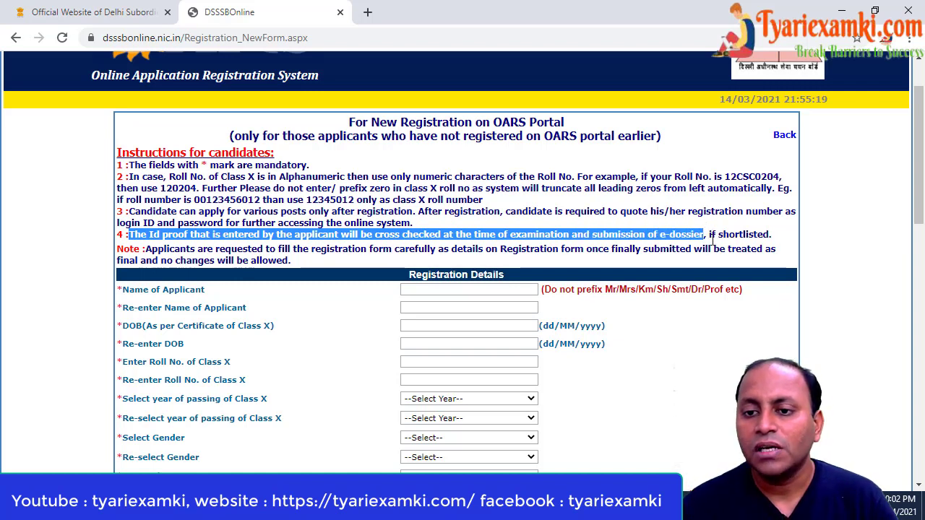
drag(709, 235, 772, 236)
click(772, 235)
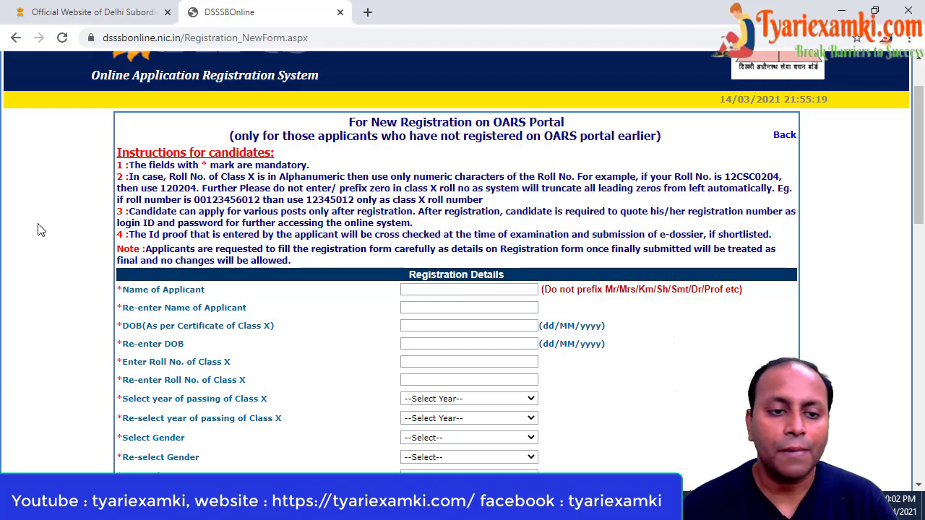
drag(128, 234, 772, 234)
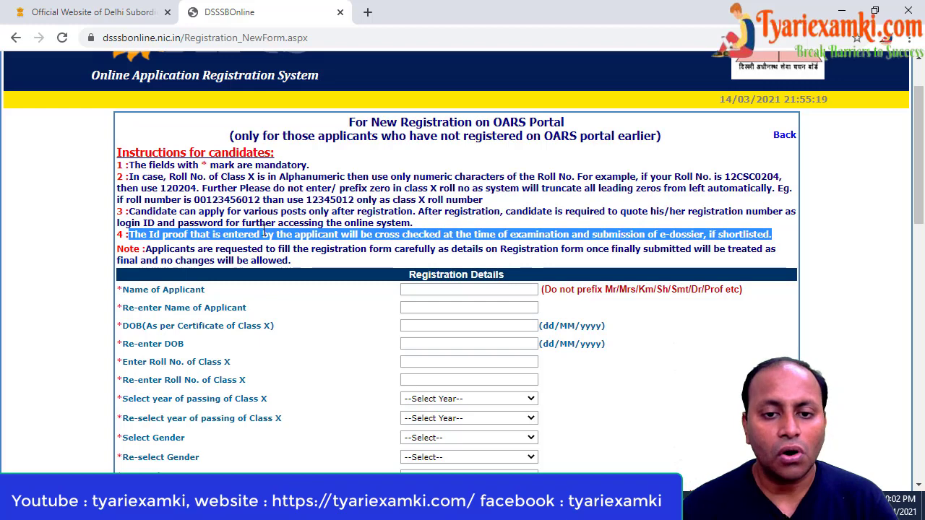
click(423, 246)
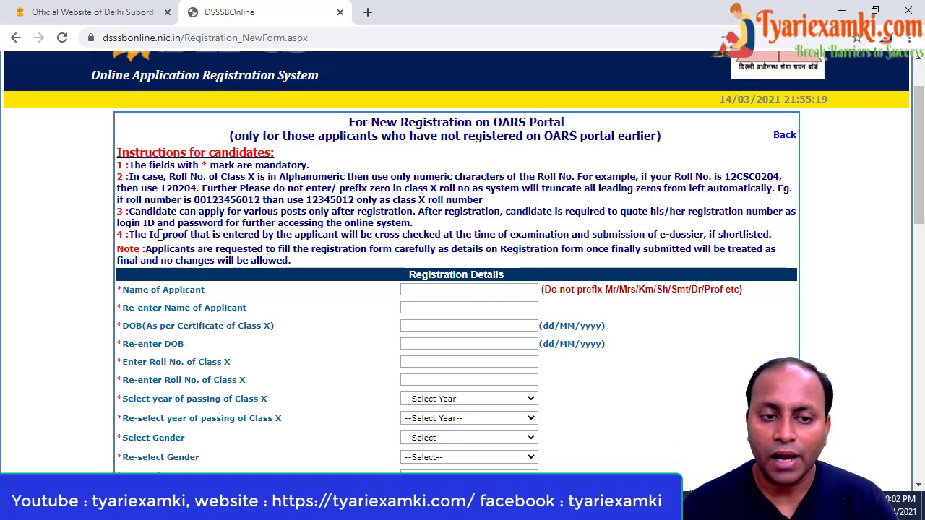
drag(149, 235, 188, 236)
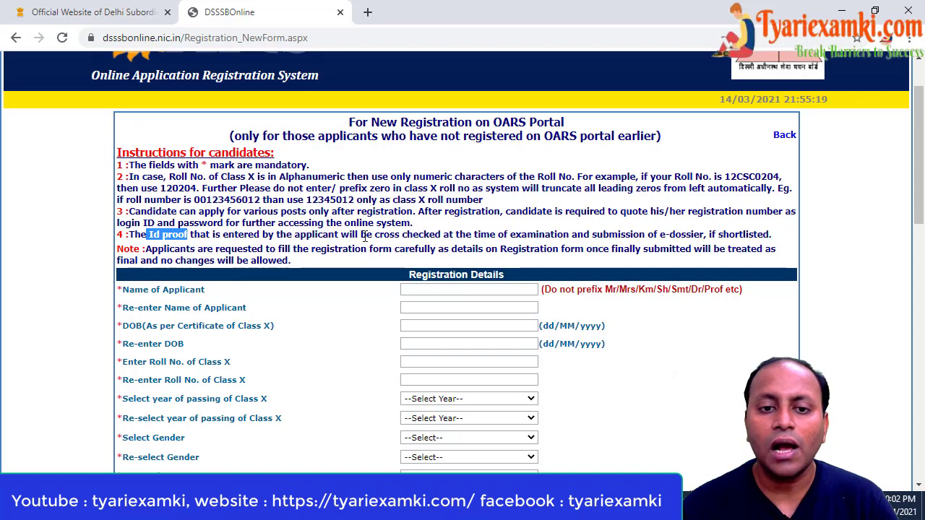
drag(375, 236, 443, 237)
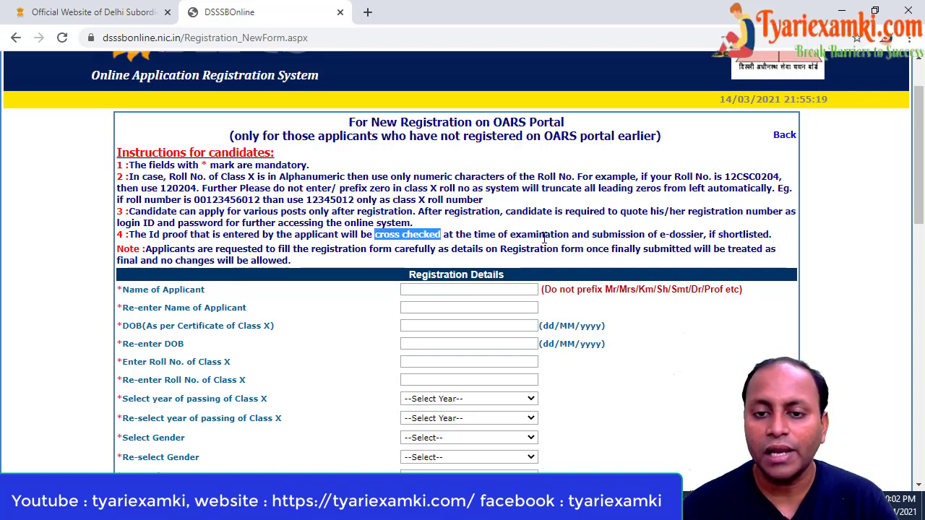
drag(511, 235, 571, 238)
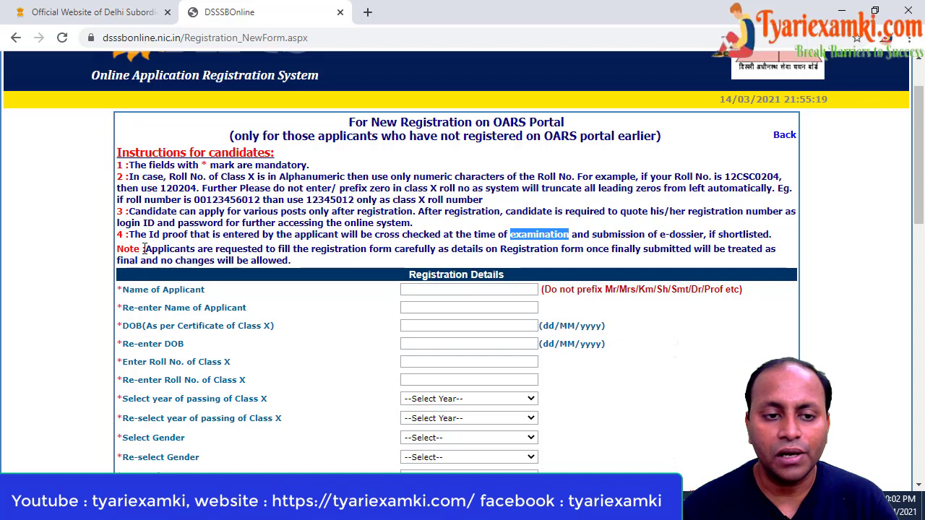
drag(144, 249, 481, 267)
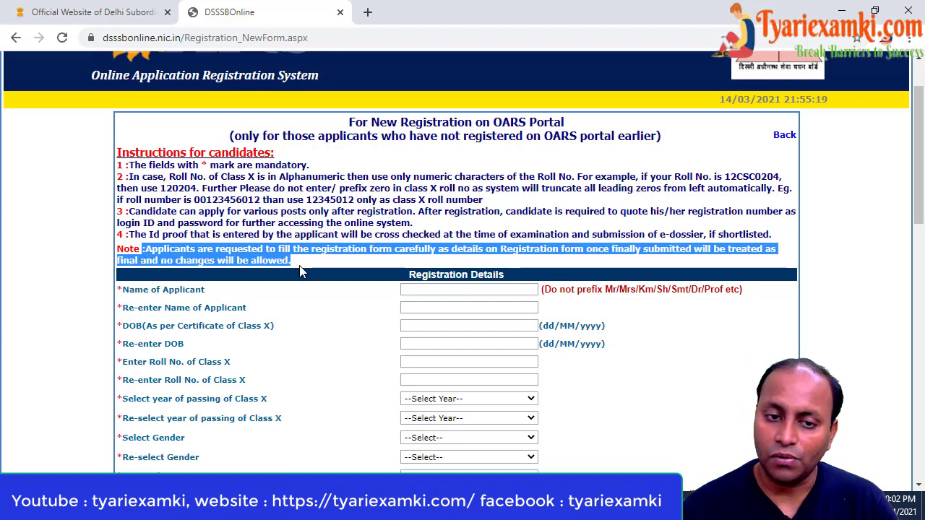
click(302, 272)
scroll(403, 295, down, 8)
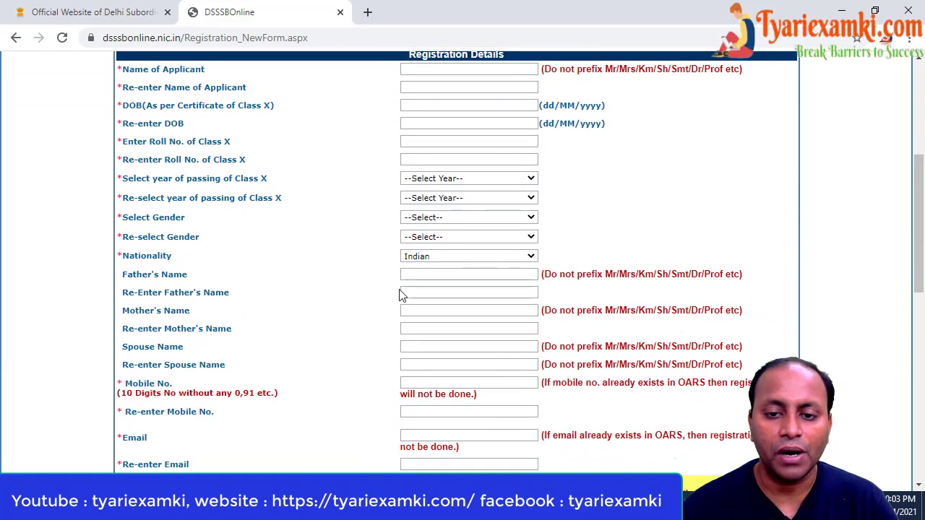
scroll(402, 295, up, 10)
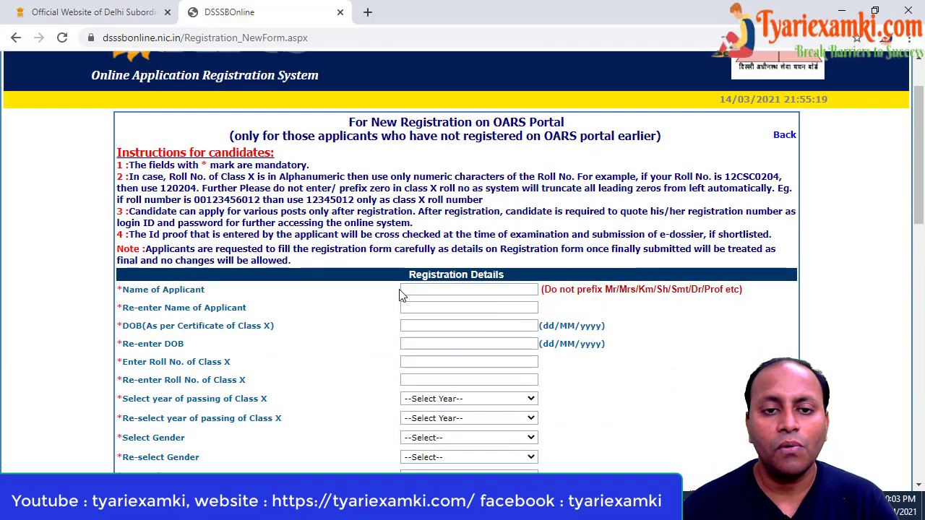
scroll(359, 328, down, 1)
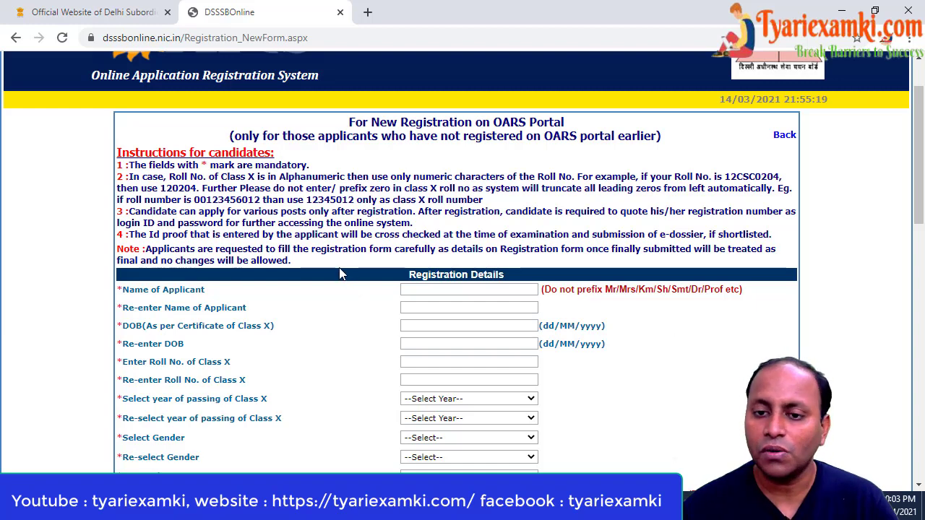
scroll(341, 273, down, 1)
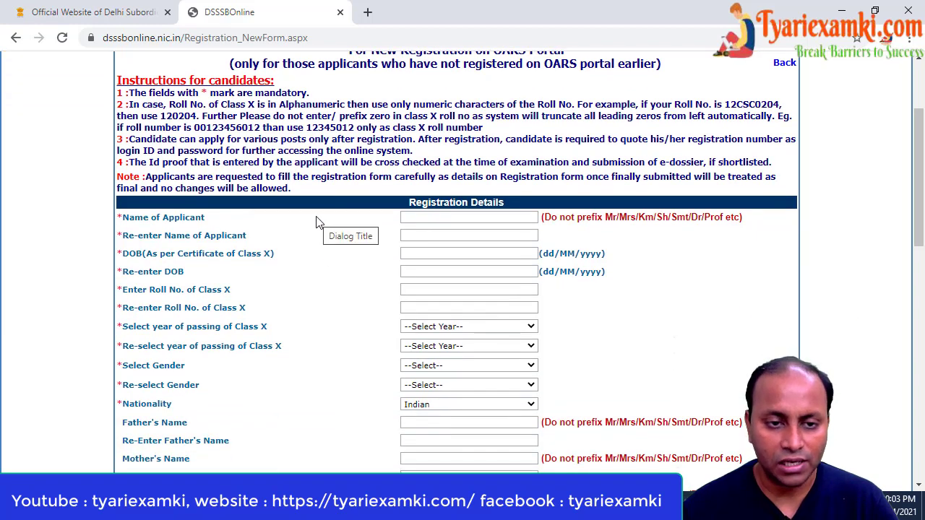
scroll(316, 221, down, 2)
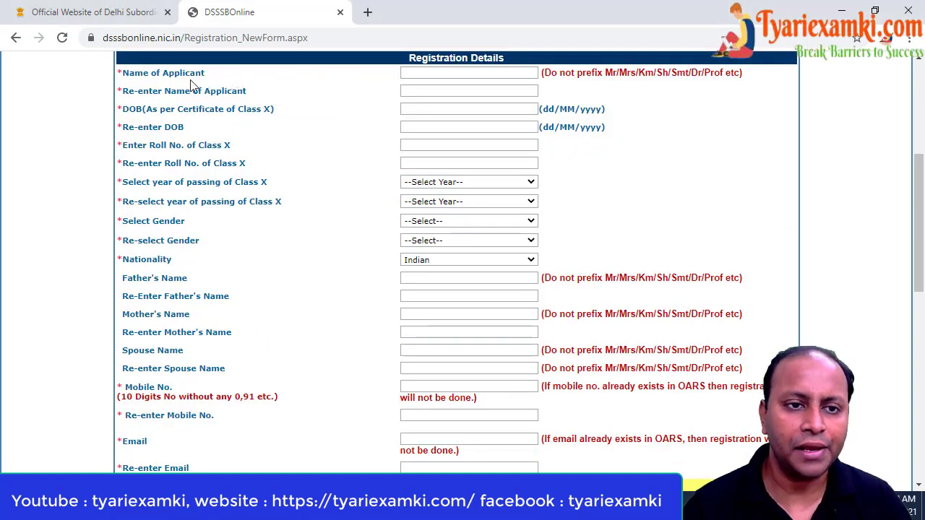
drag(129, 73, 206, 73)
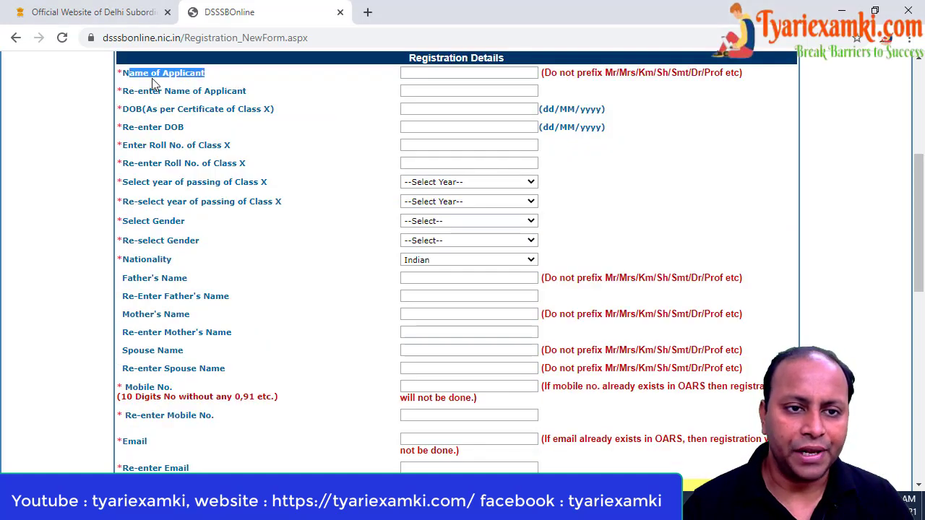
click(415, 75)
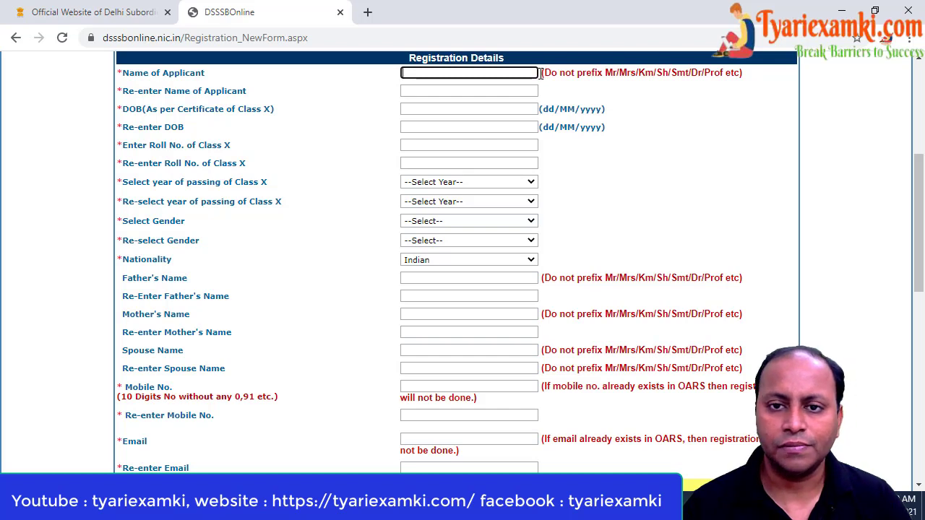
drag(541, 73, 751, 75)
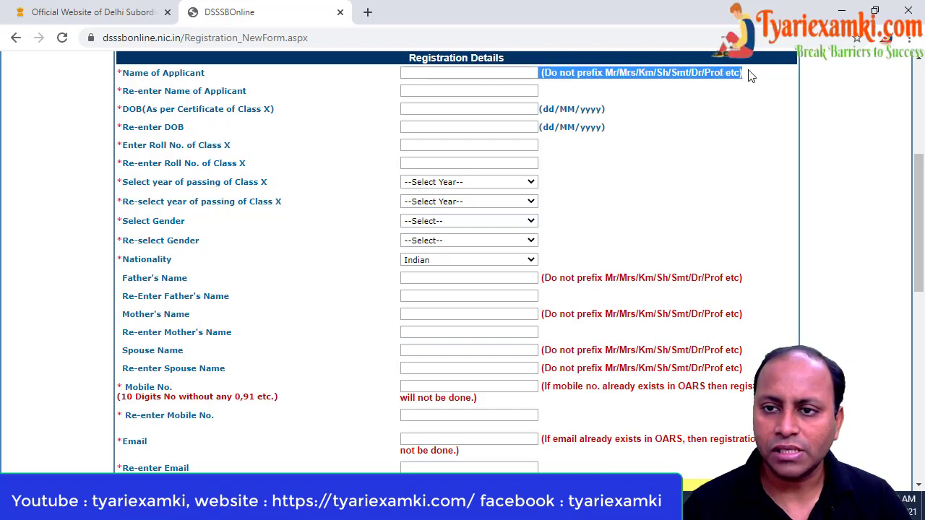
click(613, 74)
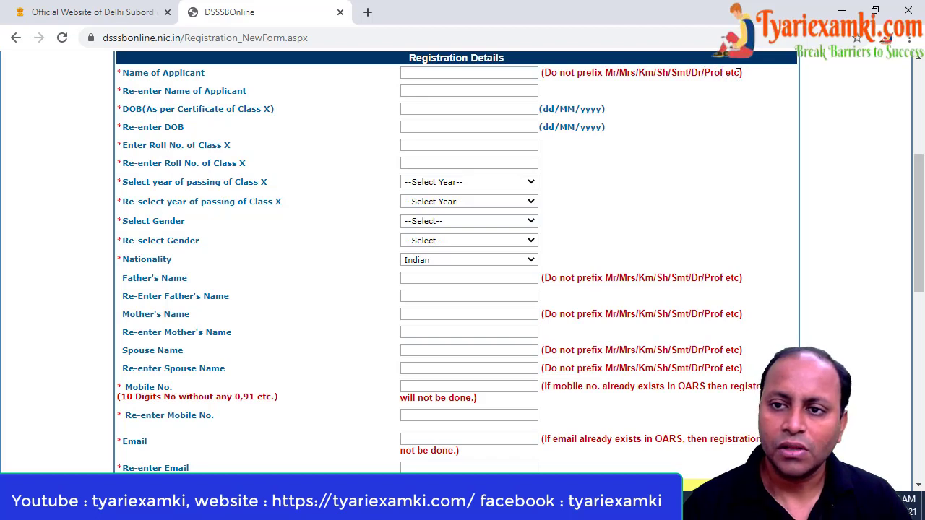
drag(739, 75, 549, 85)
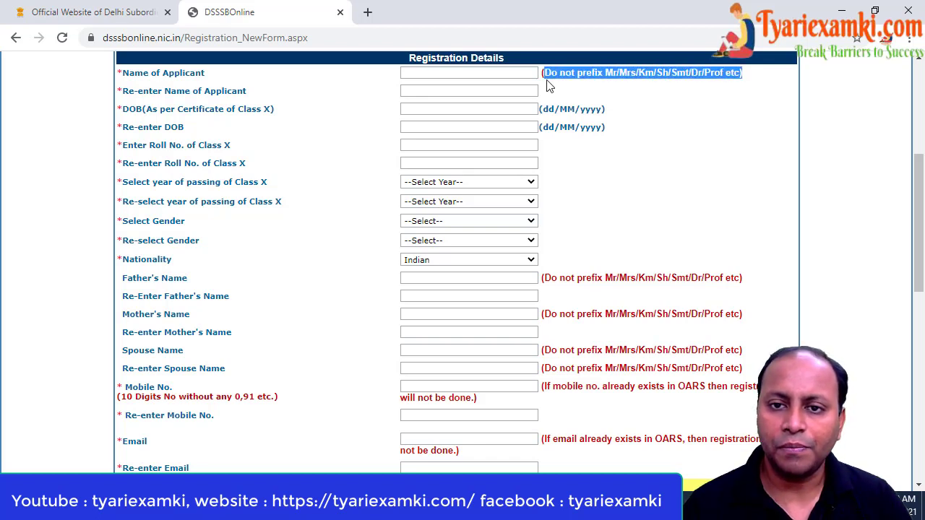
click(504, 76)
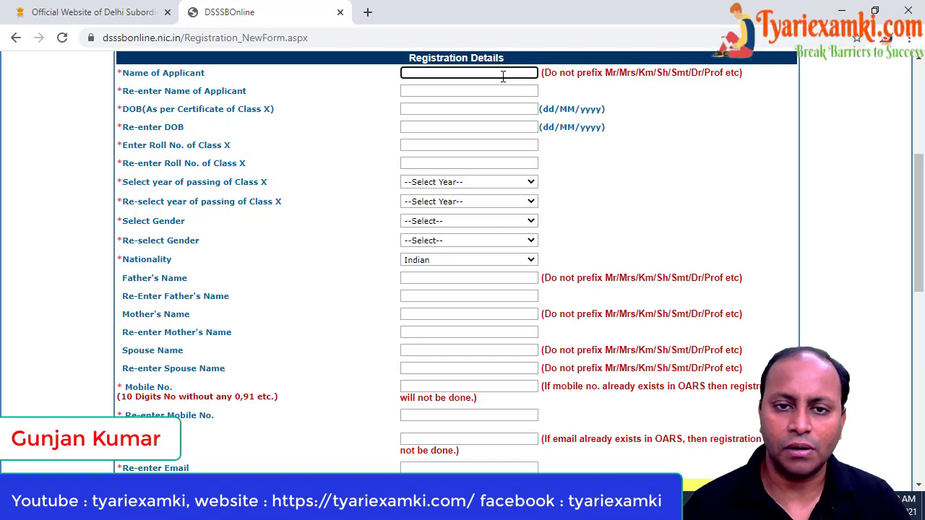
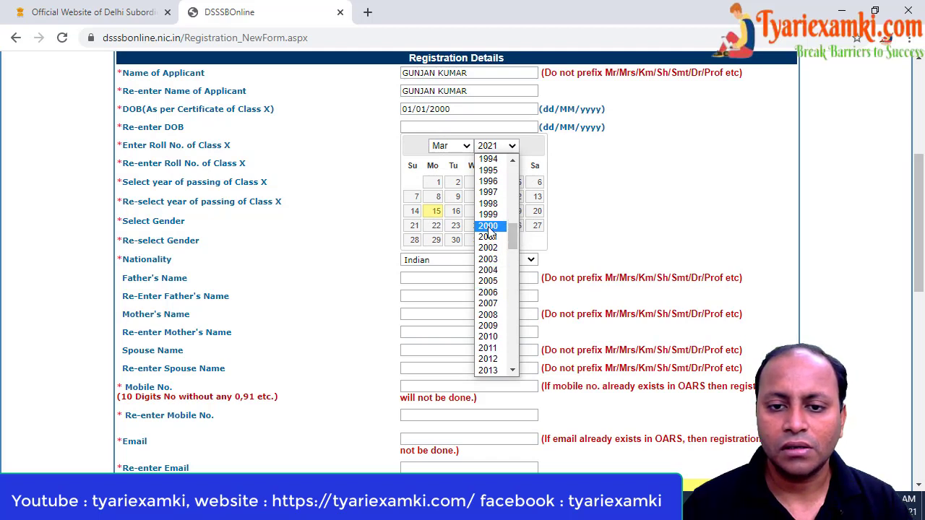
Pick year 2000, January and day 1 in the Re-enter DOB calendar to get 01/01/2000.
click(488, 226)
click(451, 149)
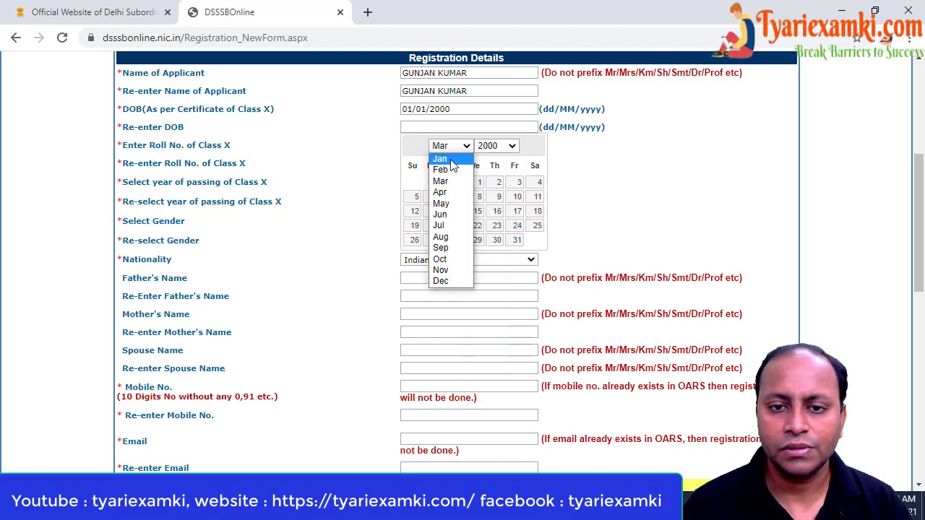
click(439, 158)
click(534, 182)
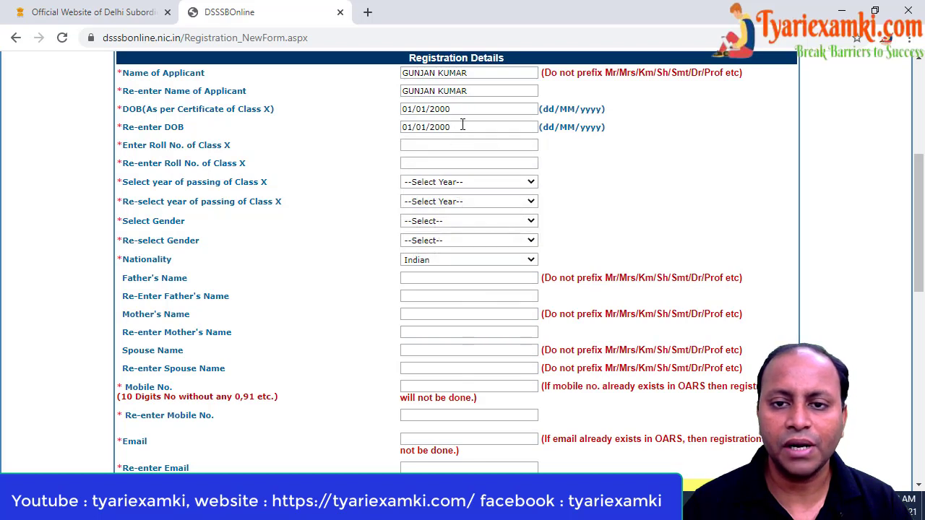
drag(608, 131, 540, 128)
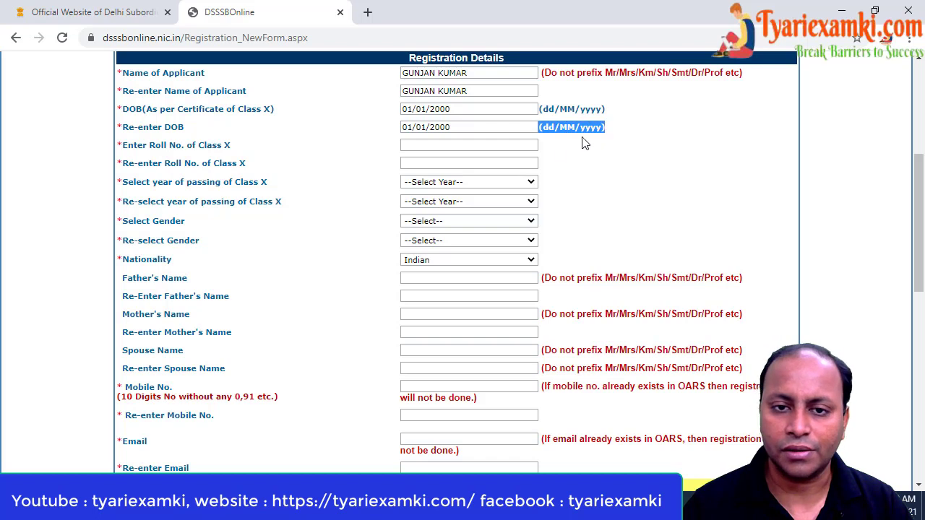
click(223, 142)
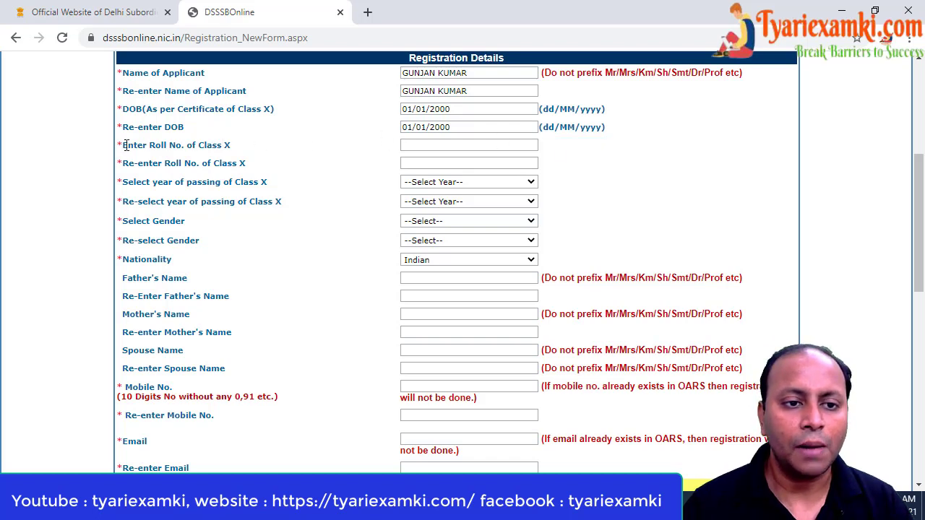
drag(123, 145, 282, 154)
click(406, 145)
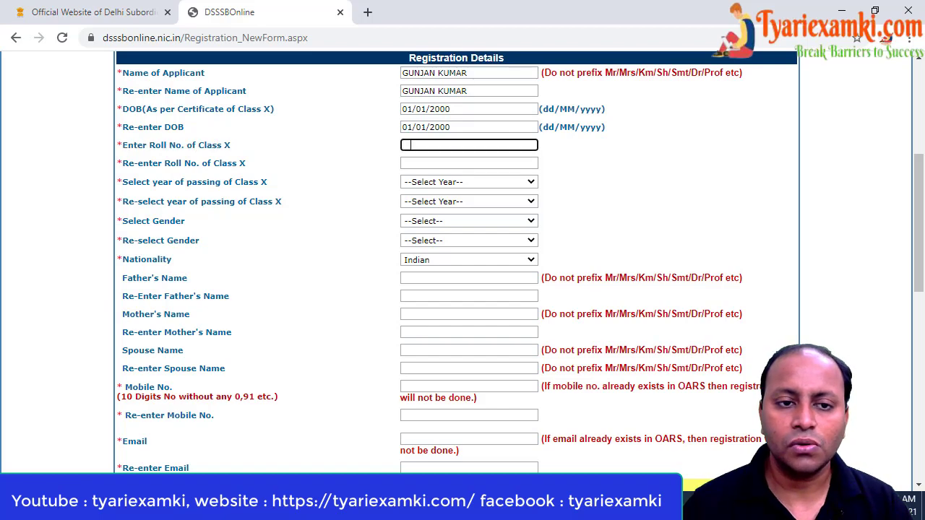
scroll(361, 149, up, 2)
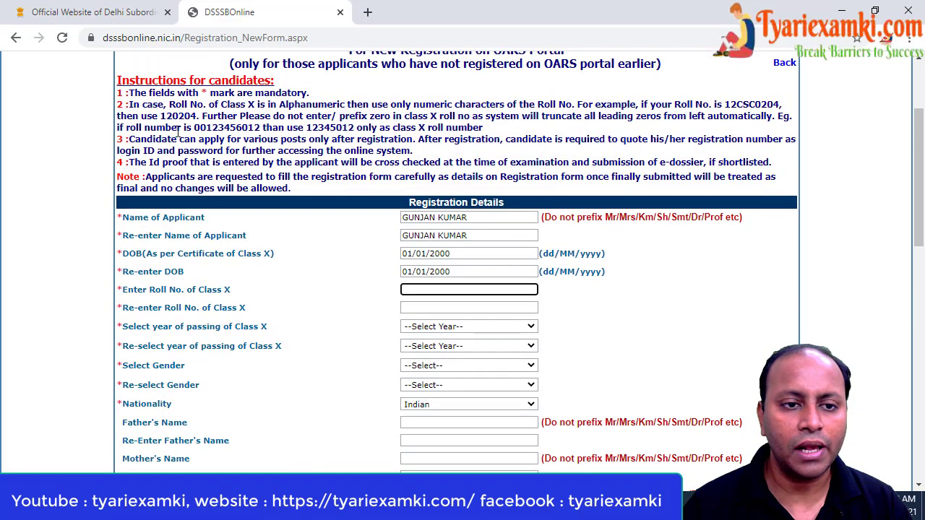
click(121, 130)
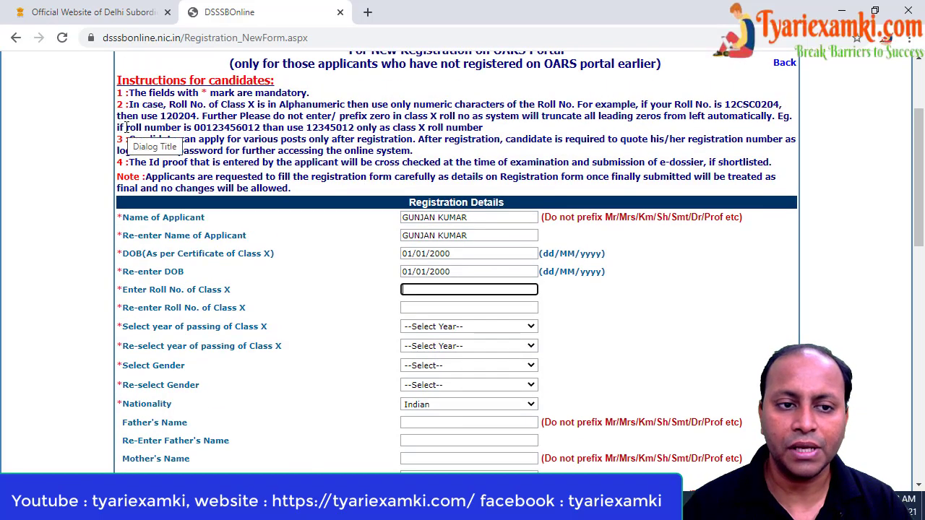
scroll(124, 173, up, 1)
drag(126, 176, 118, 177)
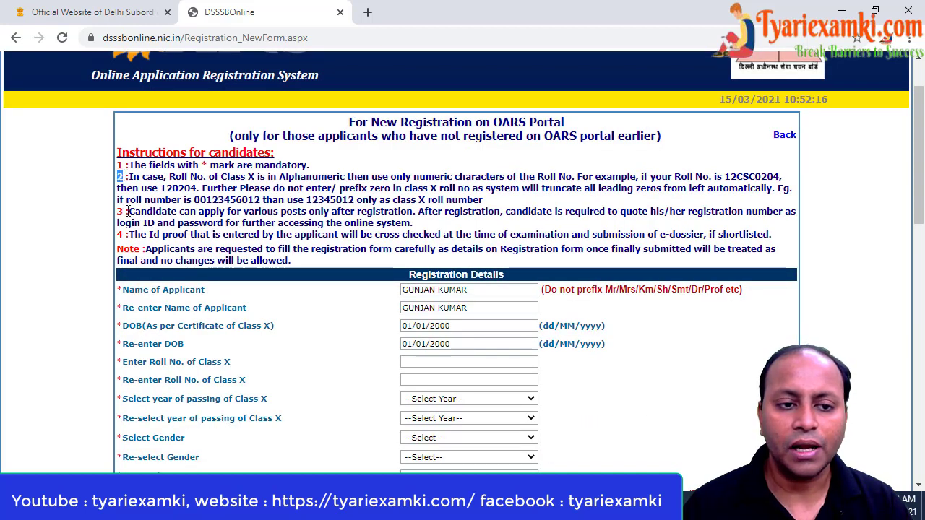
drag(122, 199, 484, 205)
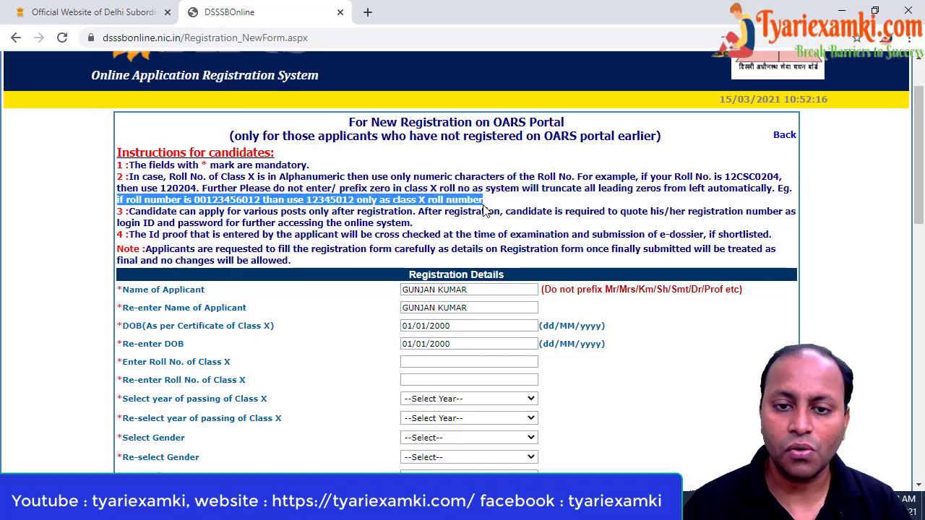
click(208, 203)
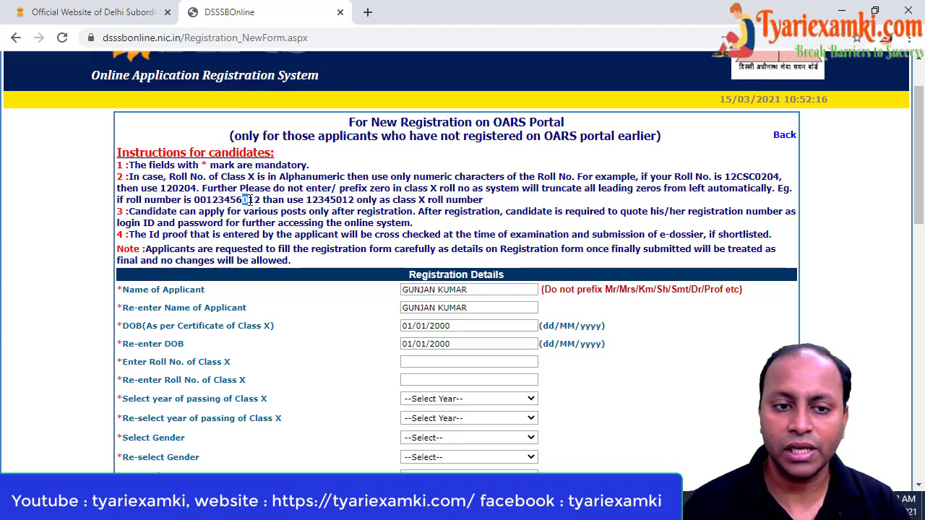
click(198, 205)
drag(196, 200, 262, 201)
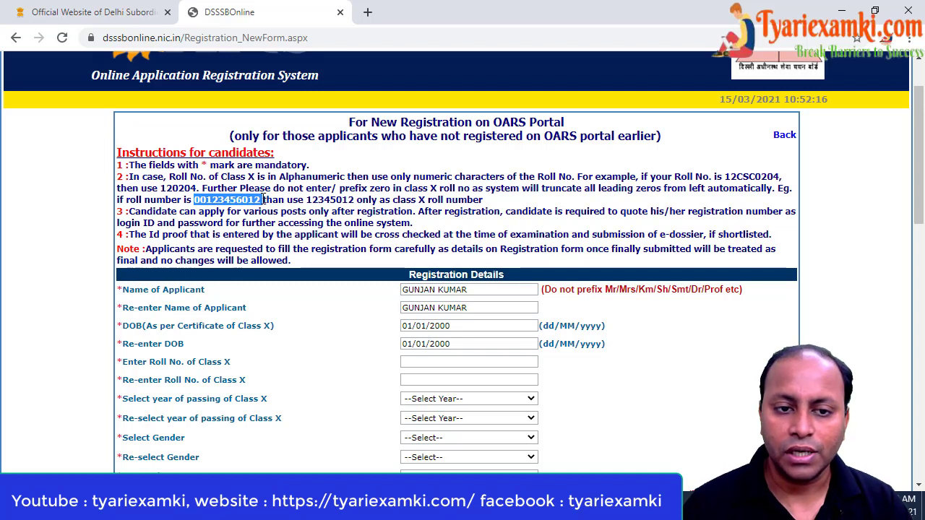
click(209, 201)
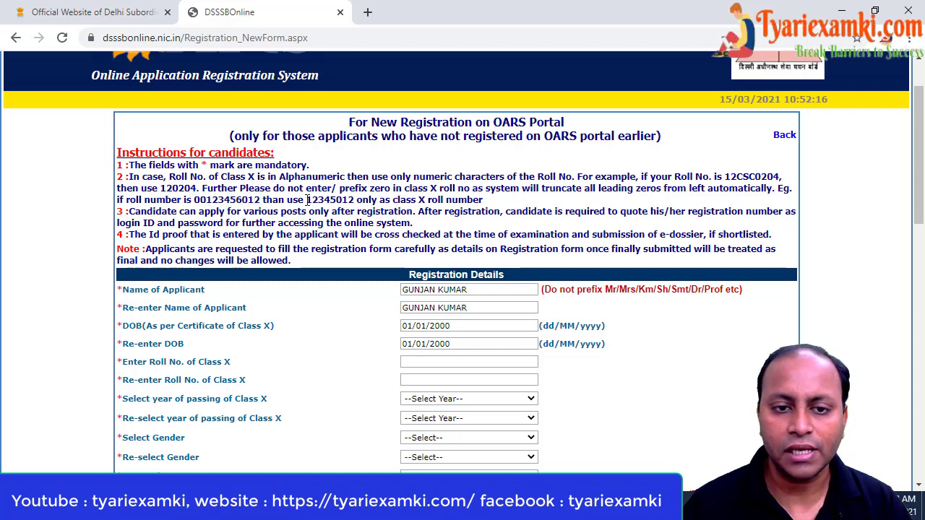
drag(307, 200, 358, 200)
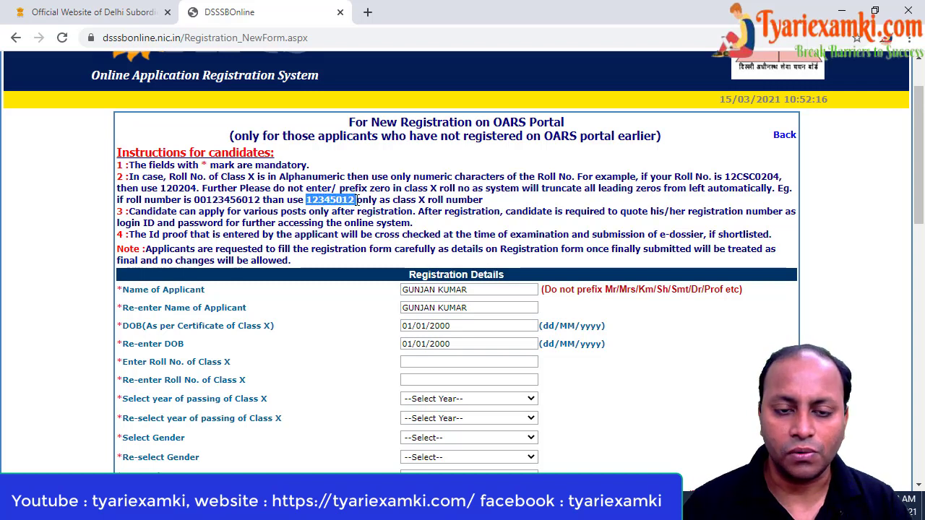
click(197, 202)
drag(196, 202, 261, 200)
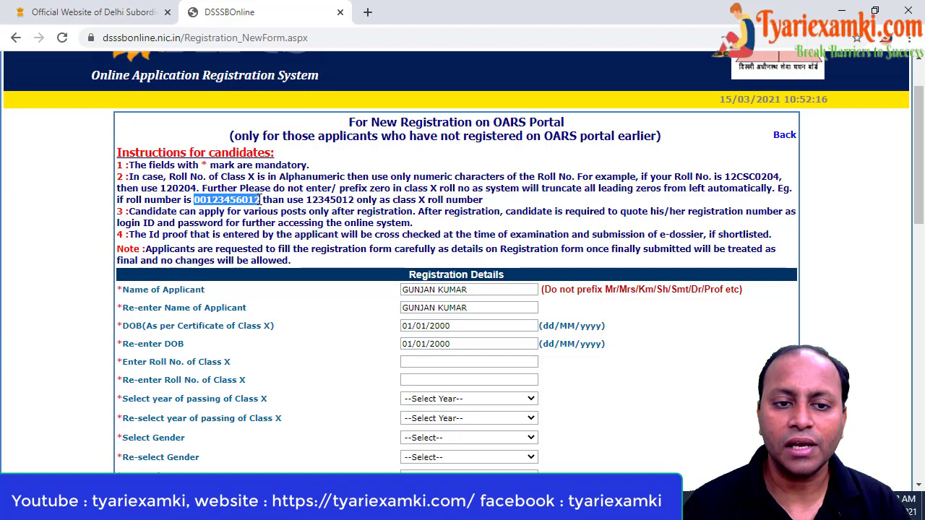
scroll(293, 230, down, 1)
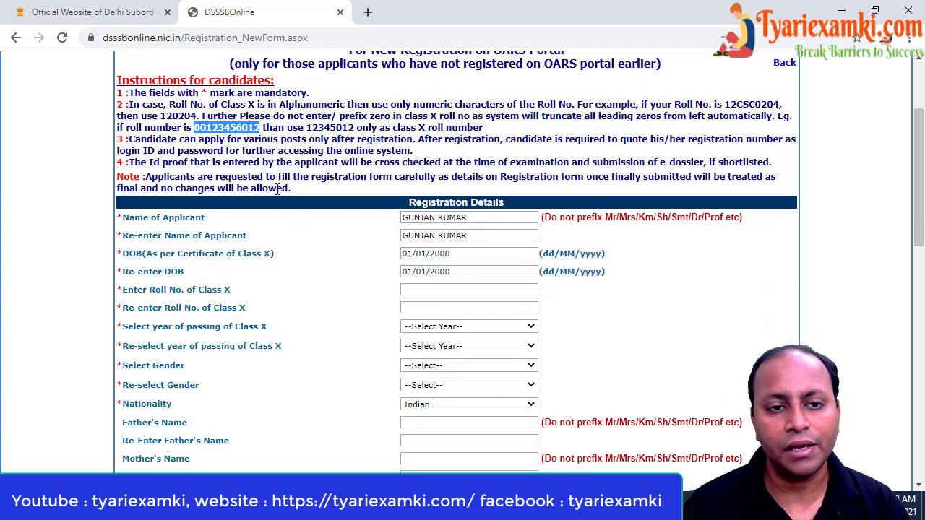
click(417, 289)
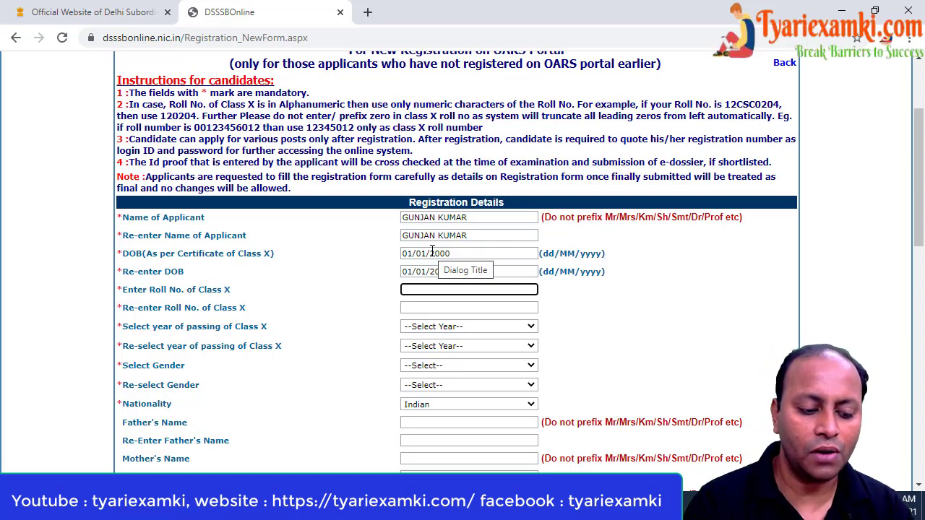
Finish the Class X roll number entries so both roll-number fields match.
text(12345)
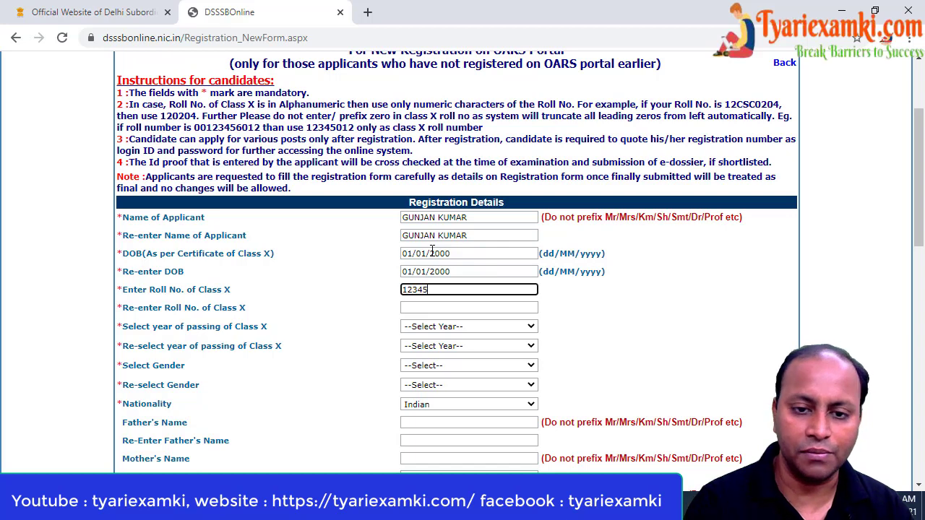
click(420, 307)
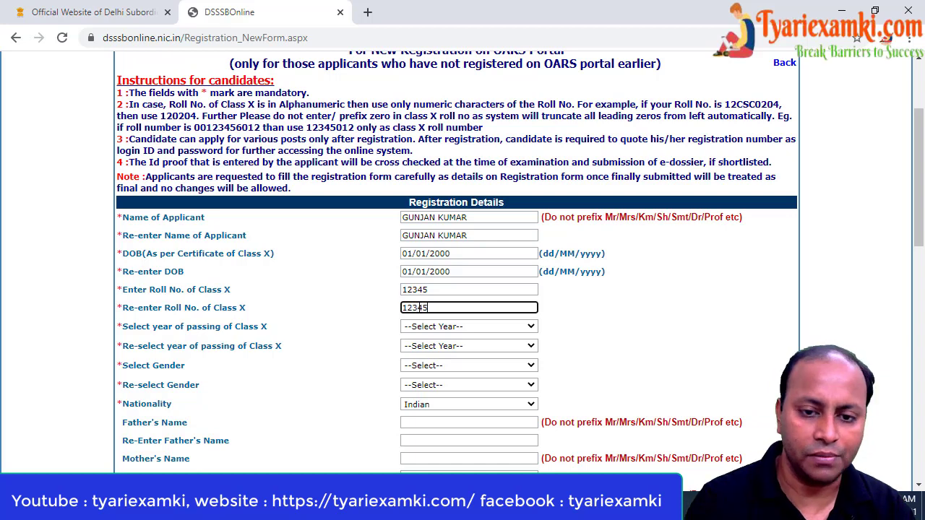
click(315, 336)
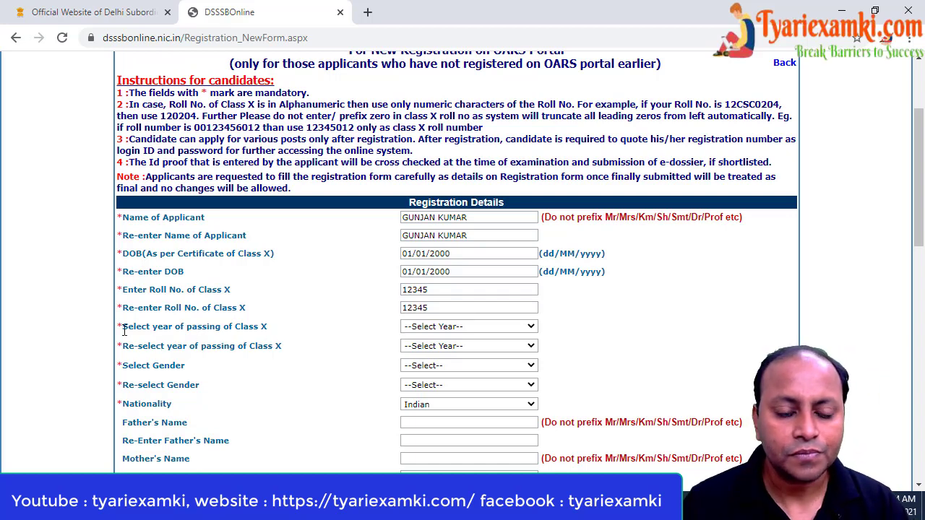
scroll(153, 337, down, 2)
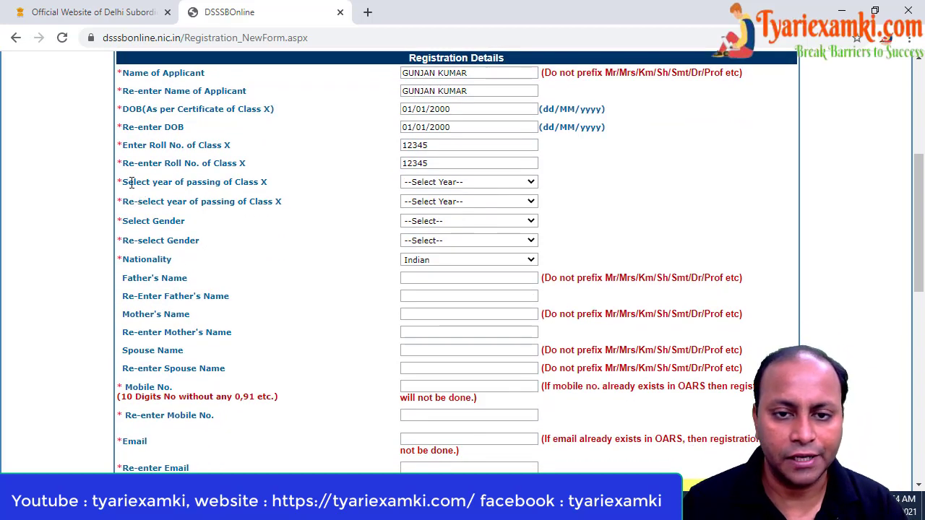
Select 2018 as the Class X year of passing.
triple_click(122, 183)
drag(121, 183, 271, 185)
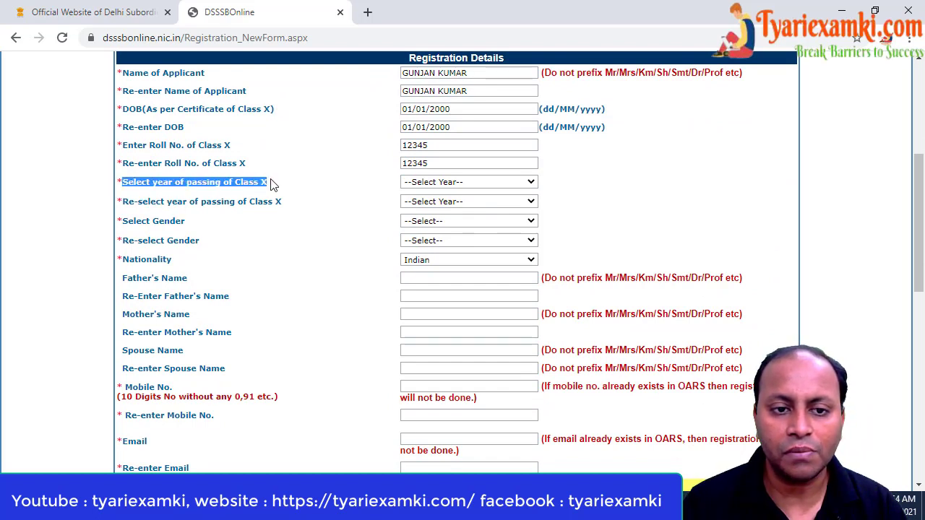
click(419, 186)
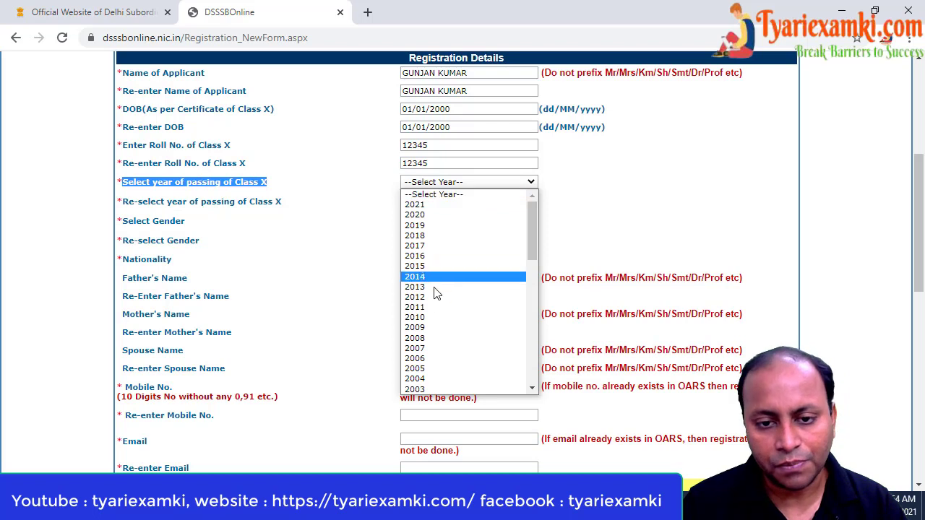
scroll(439, 327, down, 3)
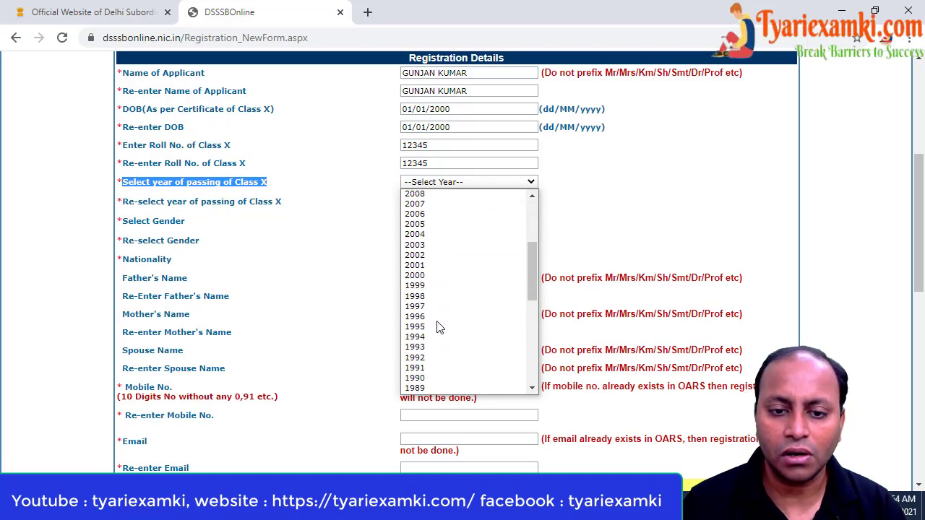
scroll(435, 313, up, 3)
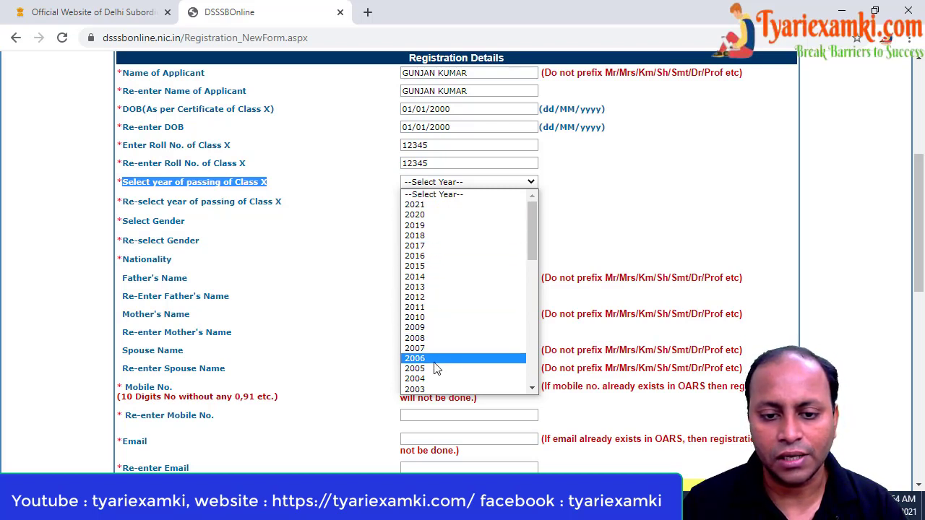
scroll(437, 366, down, 2)
scroll(432, 250, up, 2)
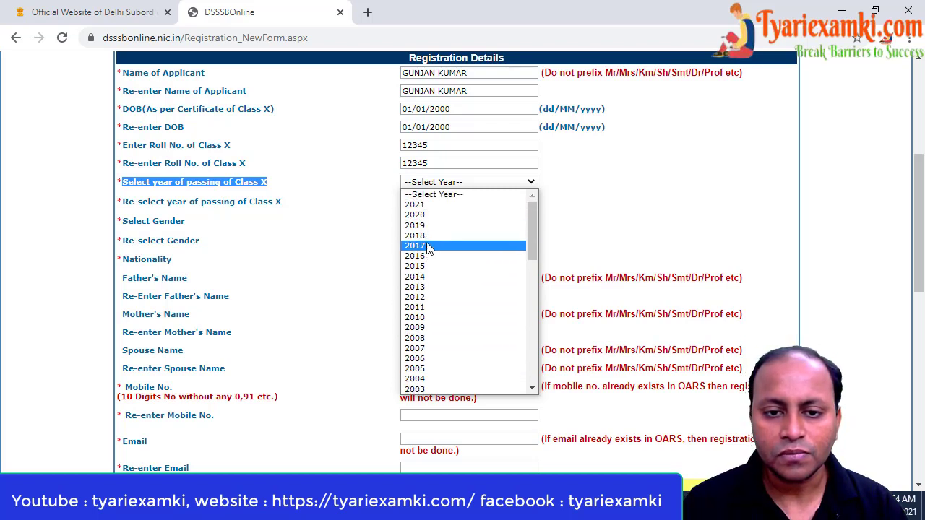
click(426, 236)
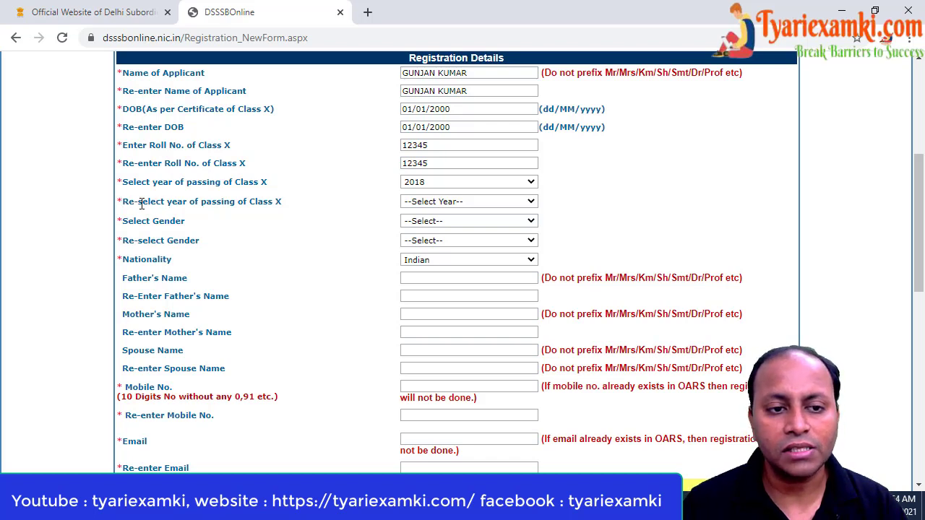
Choose 2018 again in the Re-select year of passing of Class X dropdown.
drag(118, 203, 322, 211)
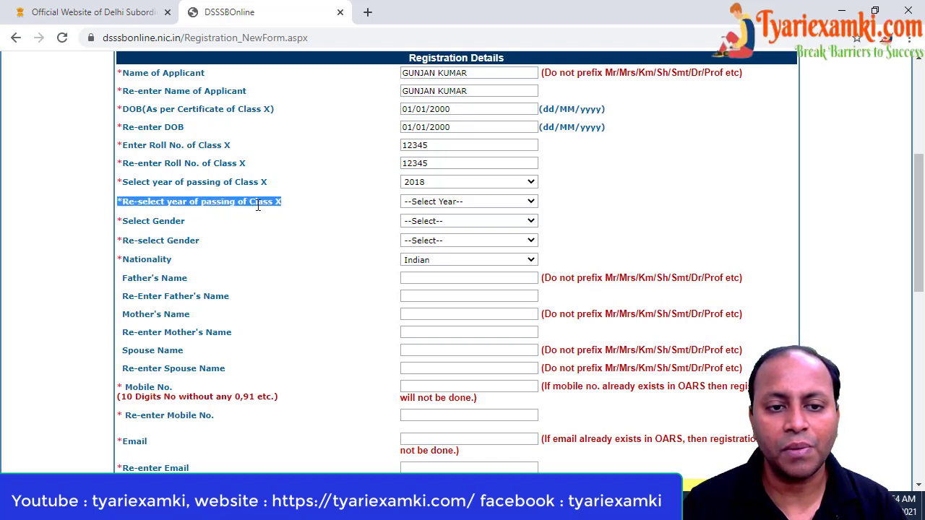
click(414, 208)
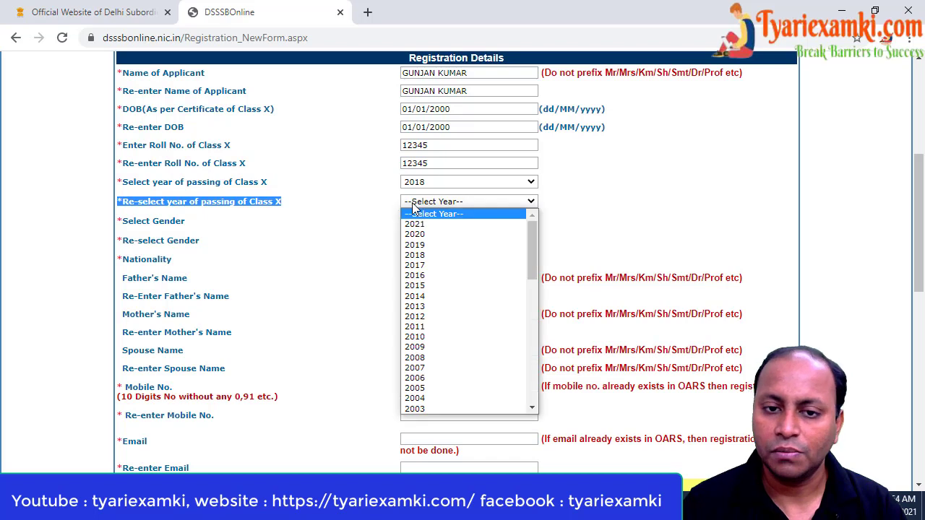
click(416, 256)
click(351, 243)
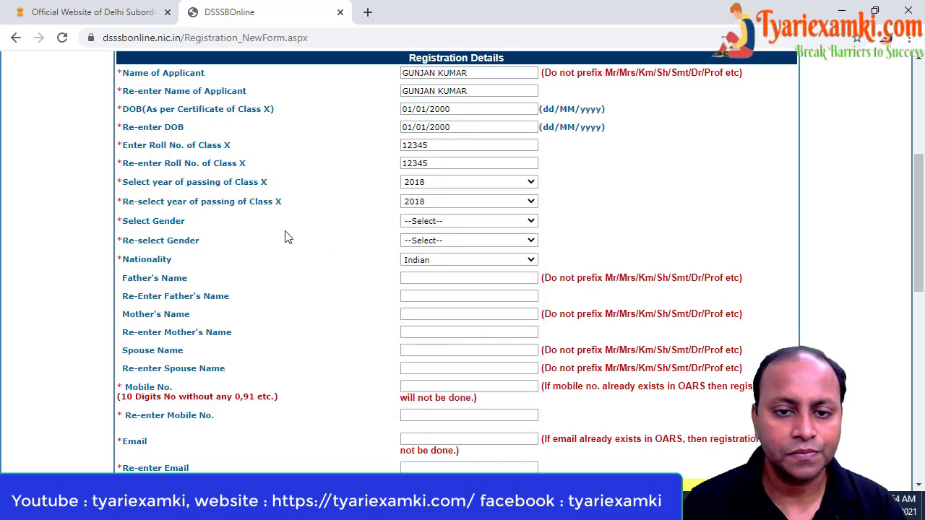
drag(187, 221, 121, 222)
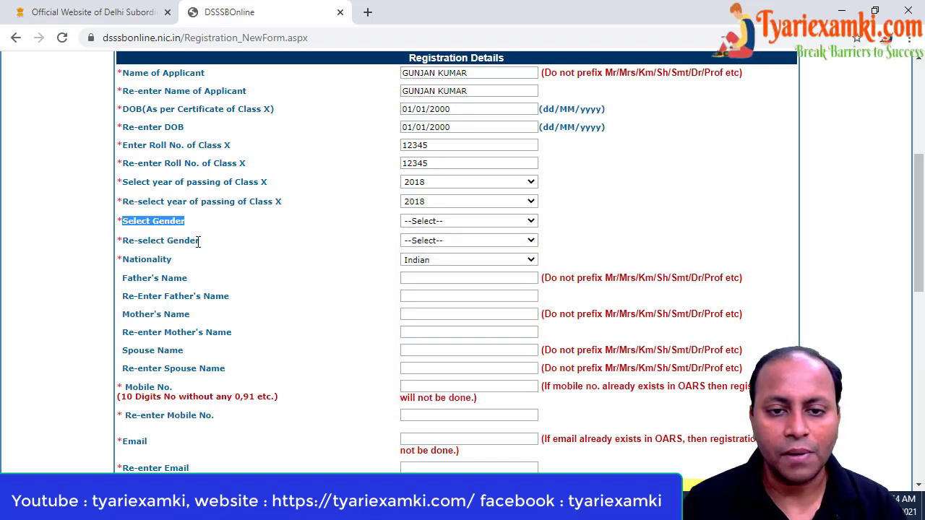
Set Male in both Select Gender and Re-select Gender.
click(438, 222)
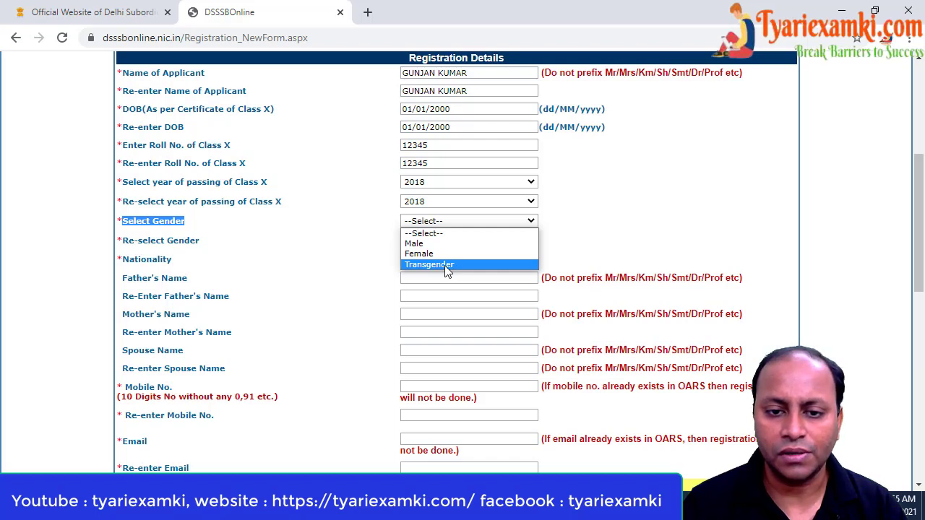
click(437, 244)
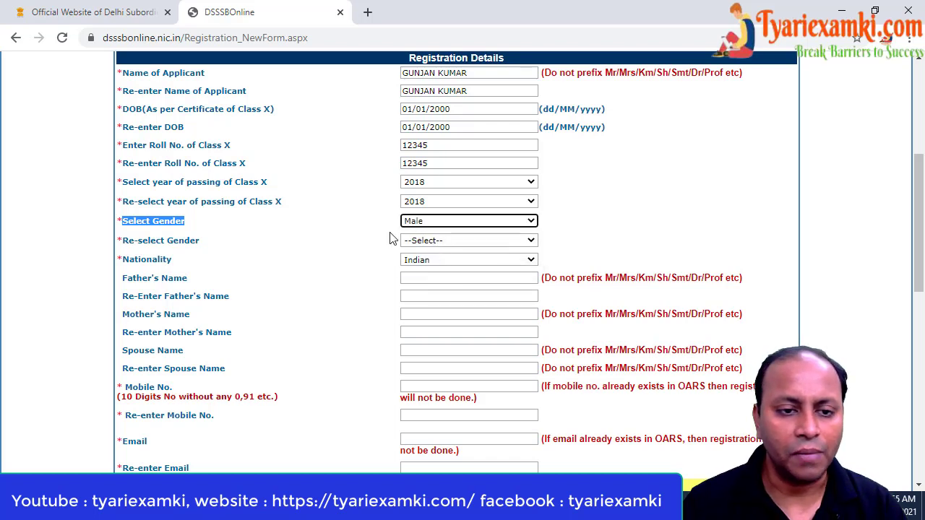
drag(214, 244, 117, 244)
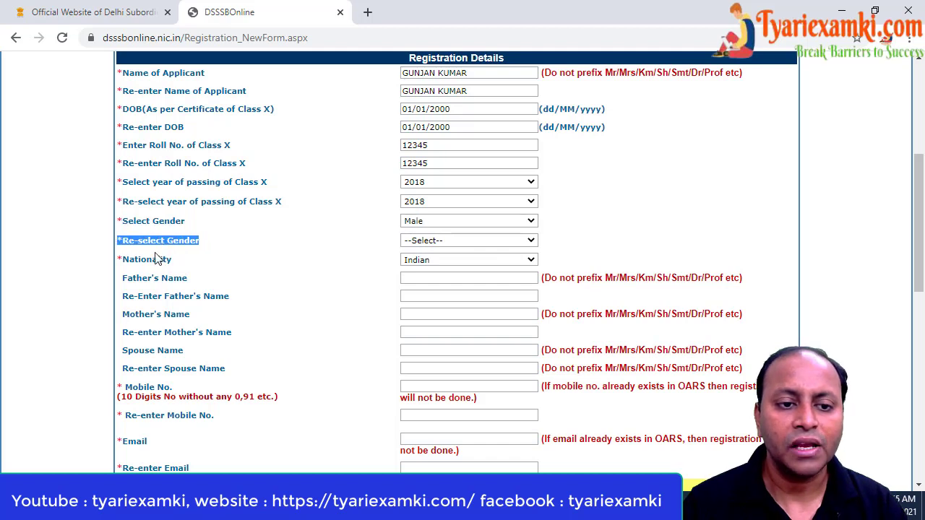
click(425, 243)
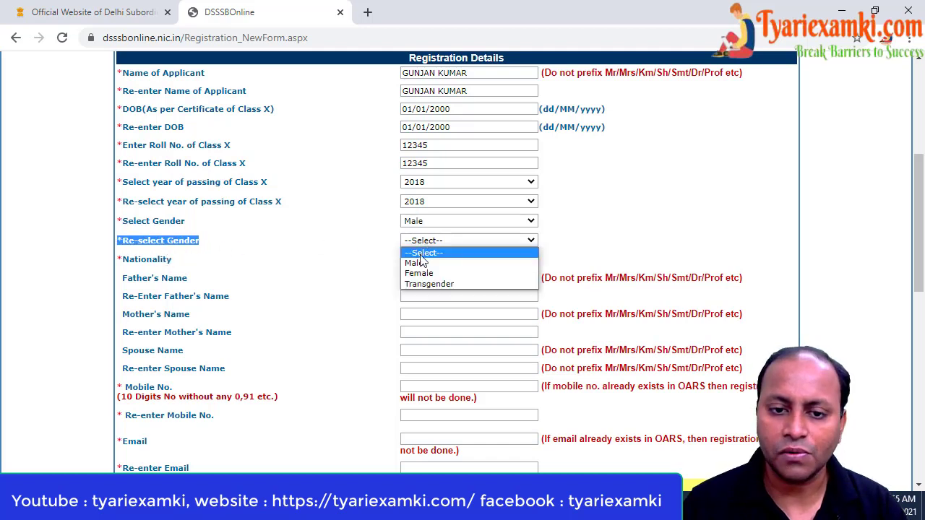
click(423, 264)
Keep Indian as the Nationality.
double_click(184, 267)
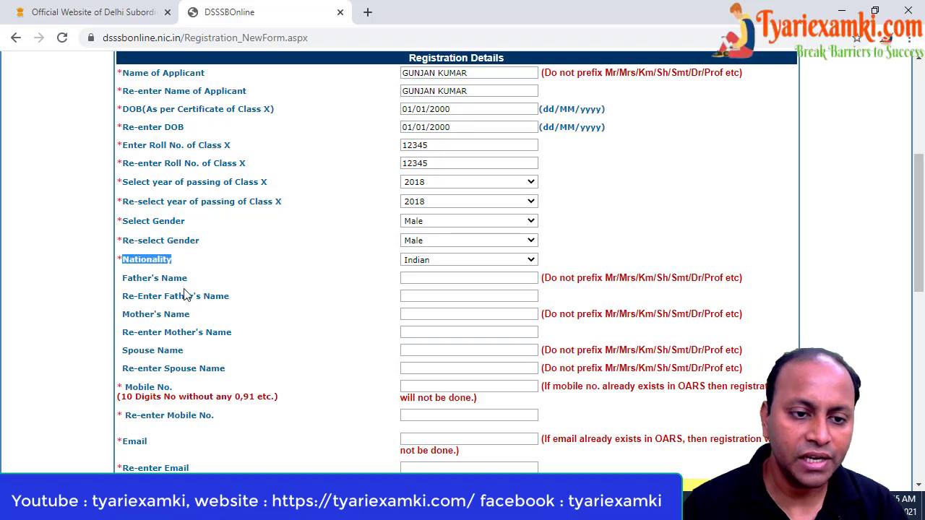
click(434, 260)
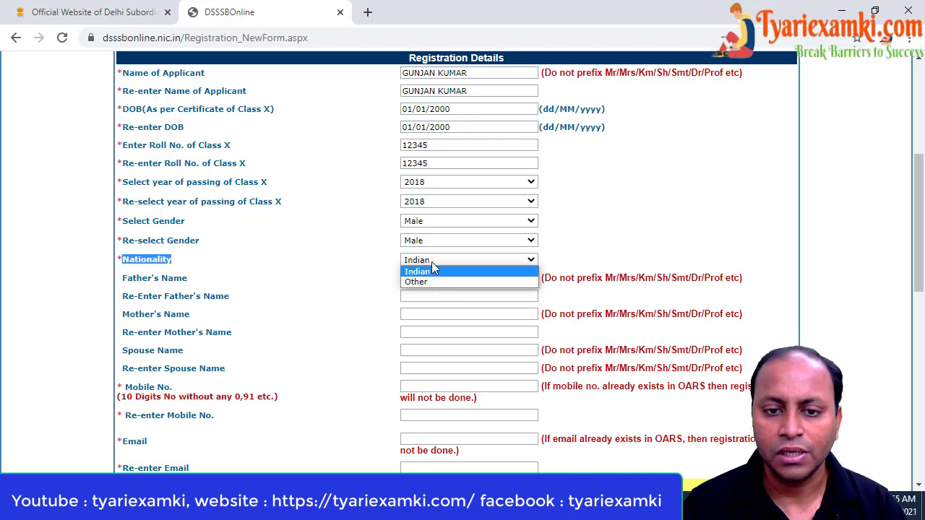
click(432, 262)
click(140, 290)
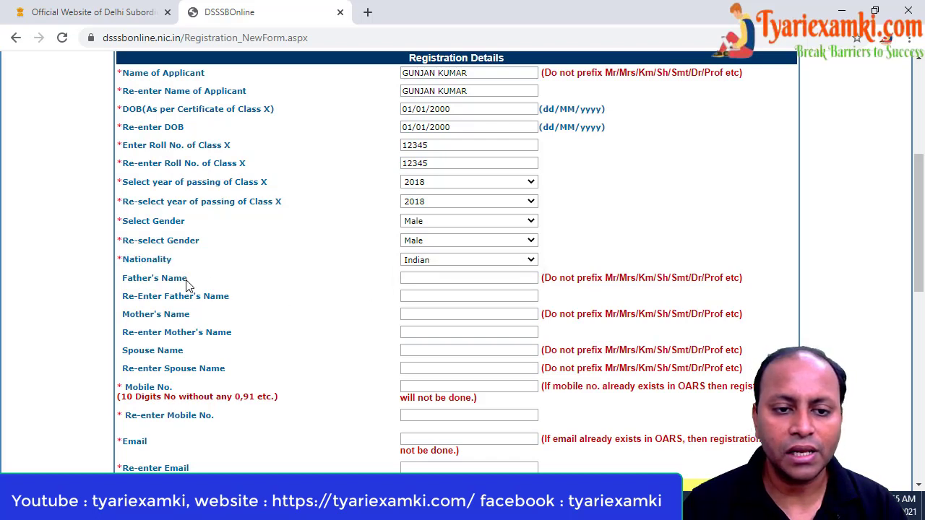
Enter the father's name in Father's Name and again in Re-Enter Father's Name.
drag(192, 286, 124, 281)
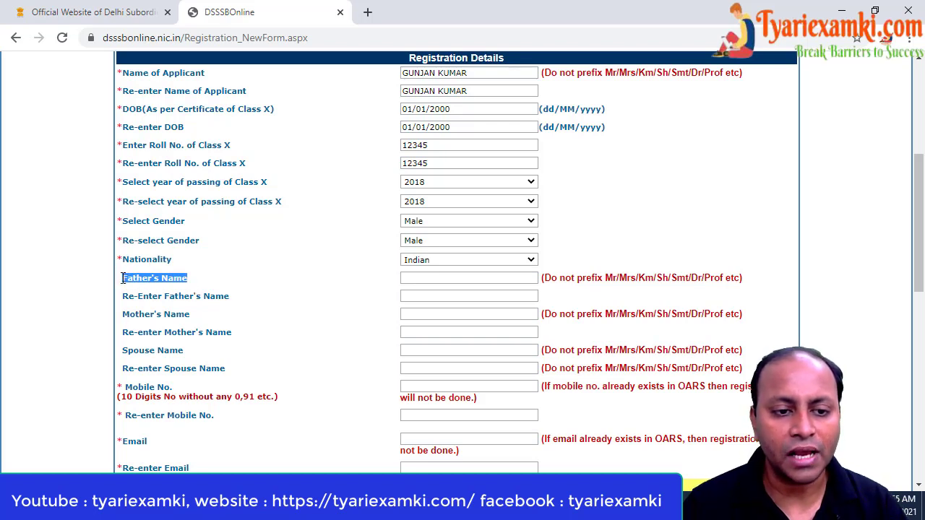
click(121, 279)
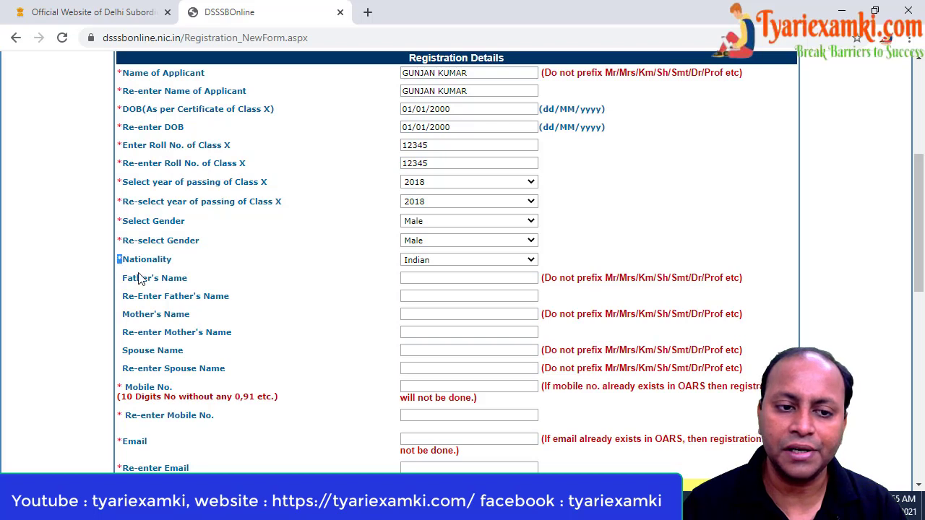
click(422, 276)
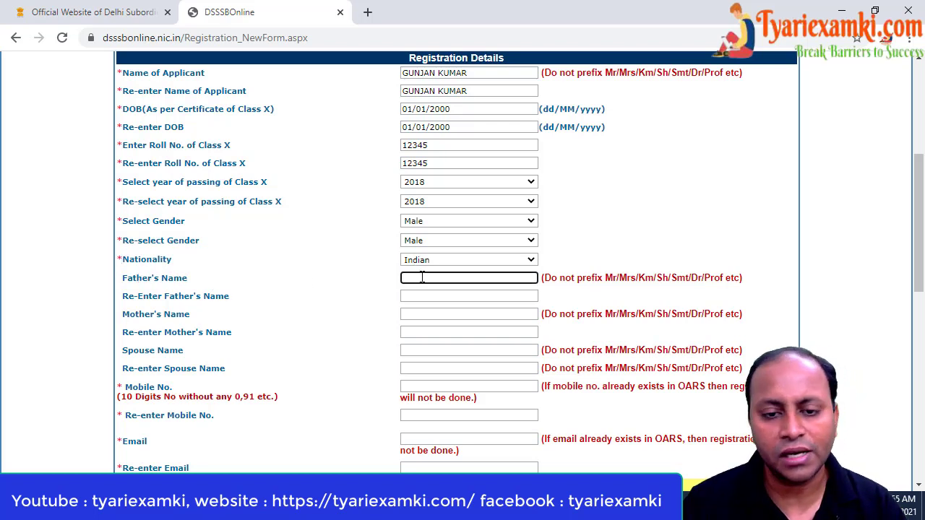
drag(546, 282, 743, 281)
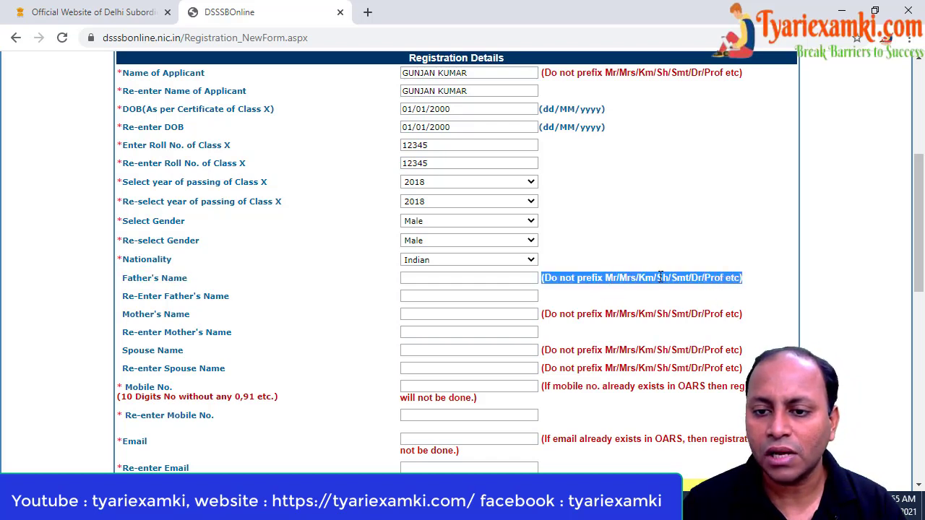
click(476, 279)
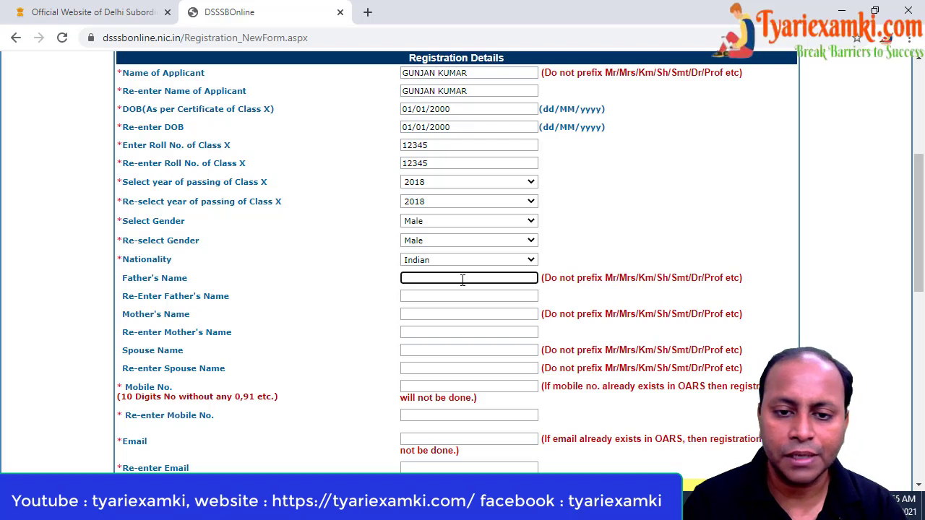
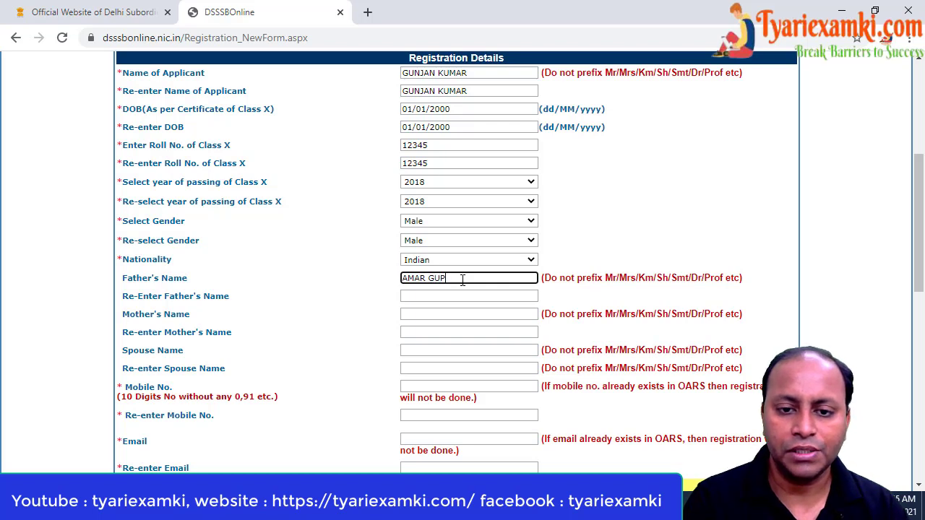
triple_click(121, 302)
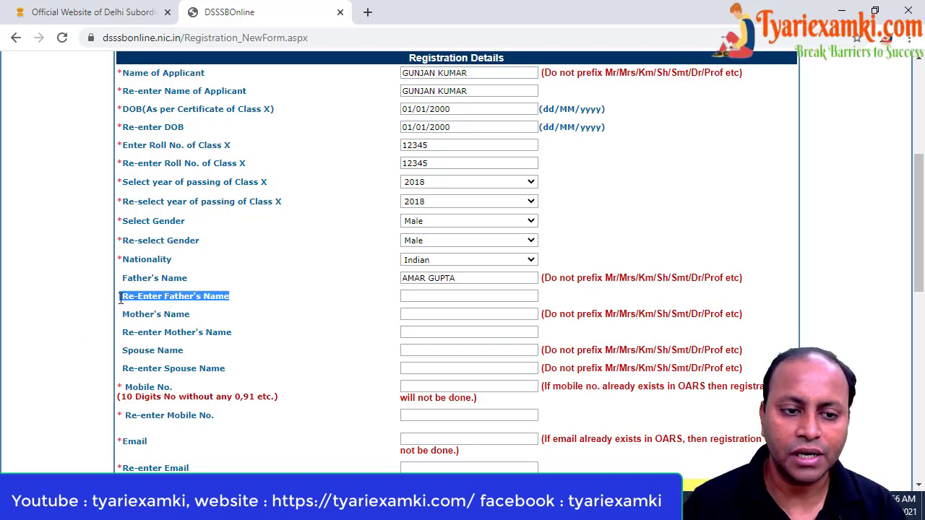
click(430, 296)
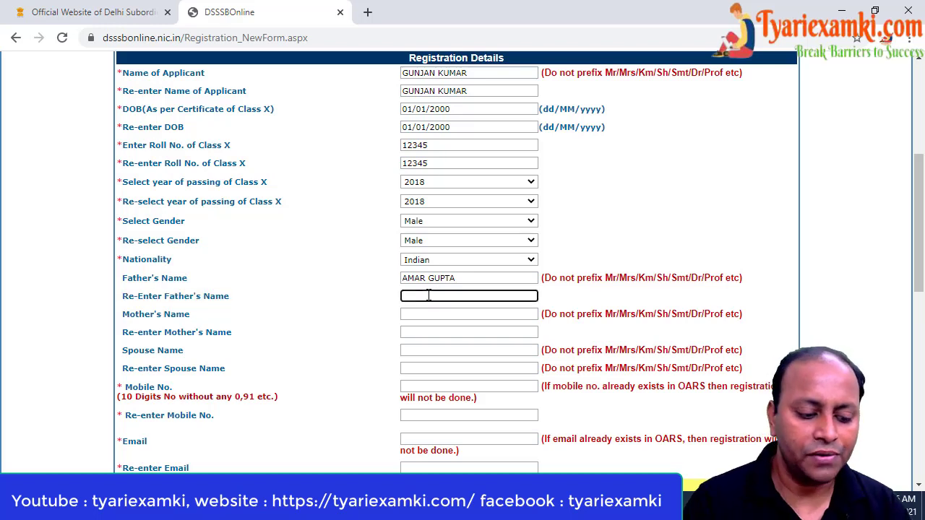
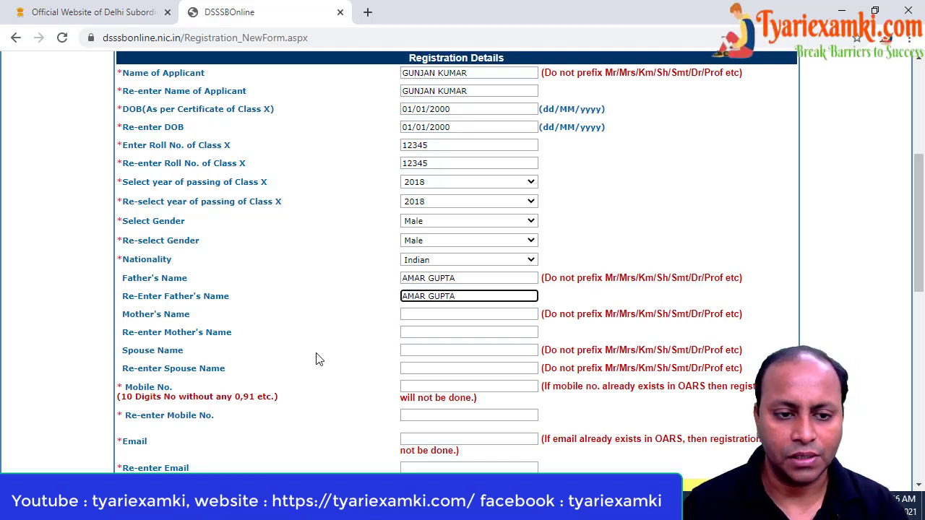
Type the mother's name into Mother's Name and Re-enter Mother's Name.
drag(219, 322, 121, 314)
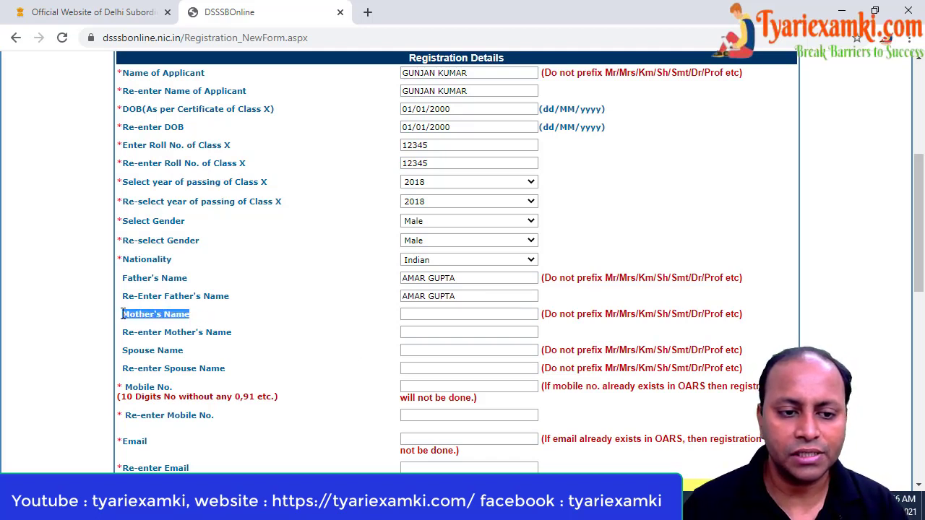
click(433, 319)
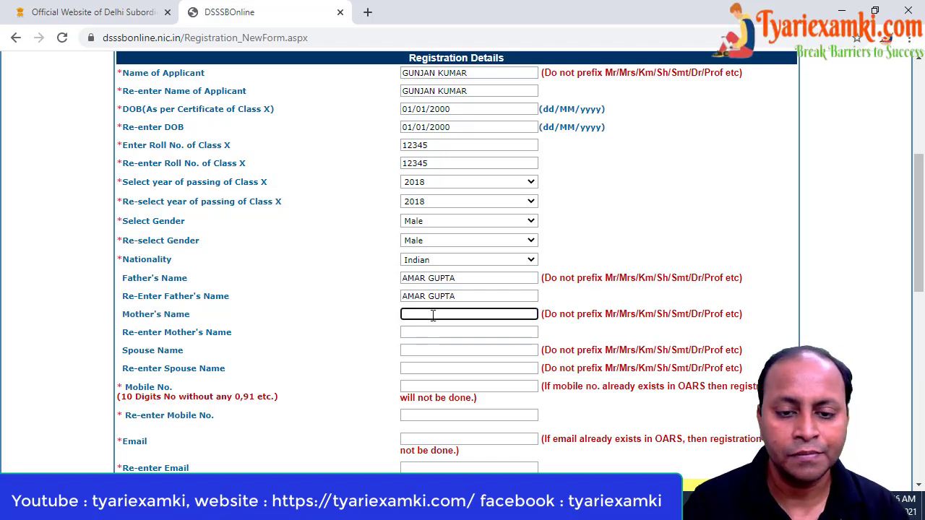
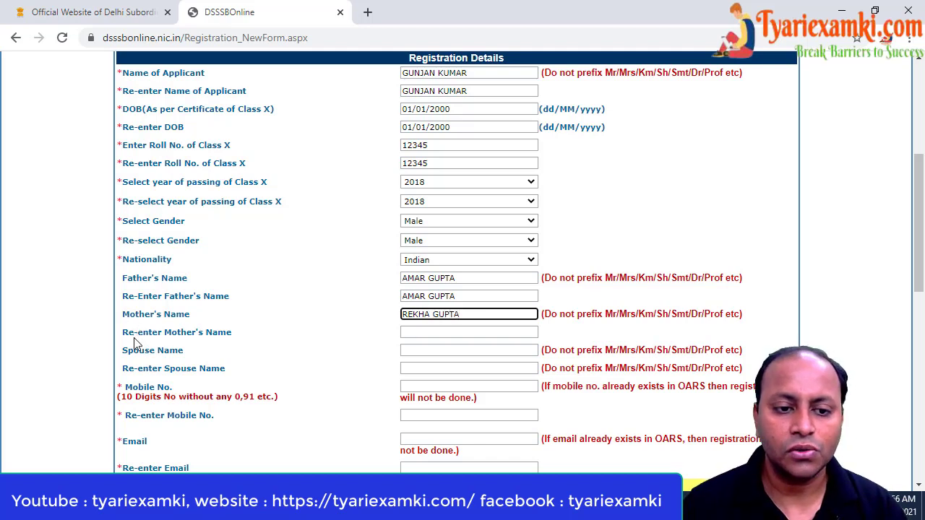
drag(122, 335, 234, 334)
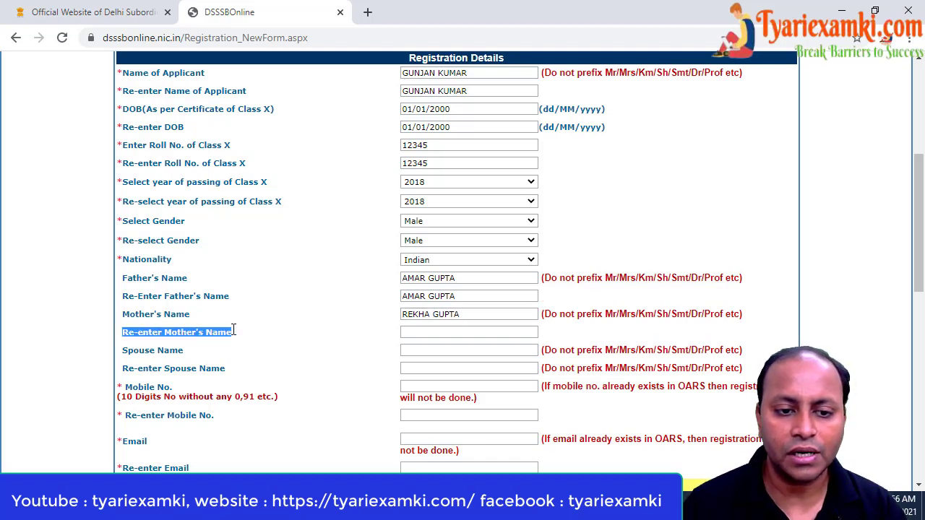
click(446, 331)
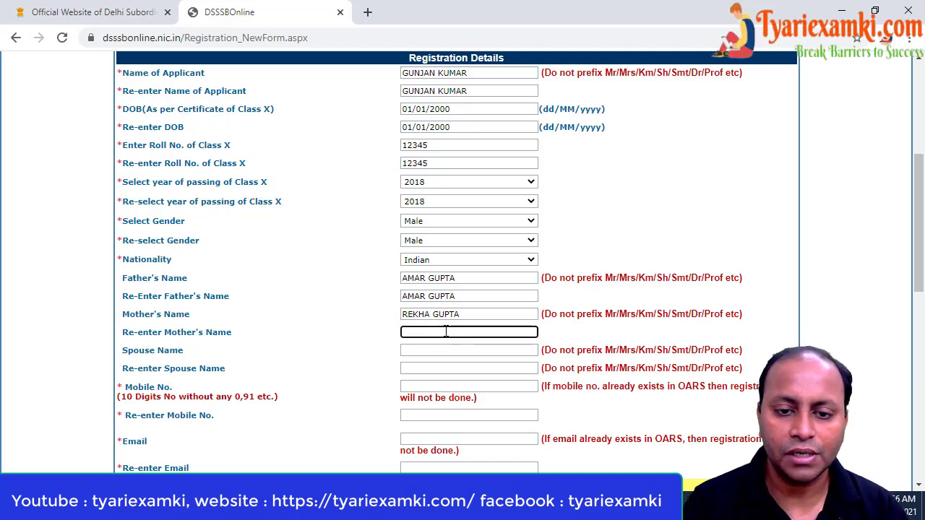
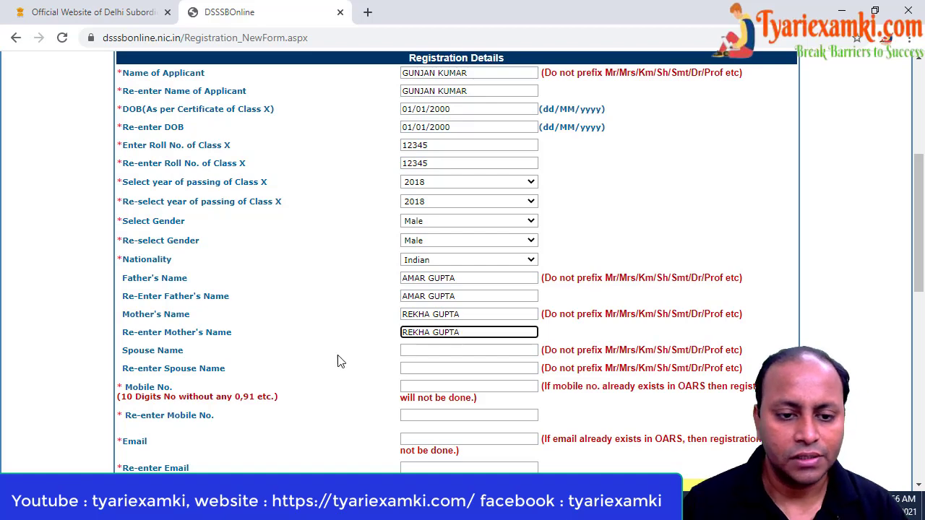
scroll(230, 367, down, 1)
drag(186, 286, 122, 288)
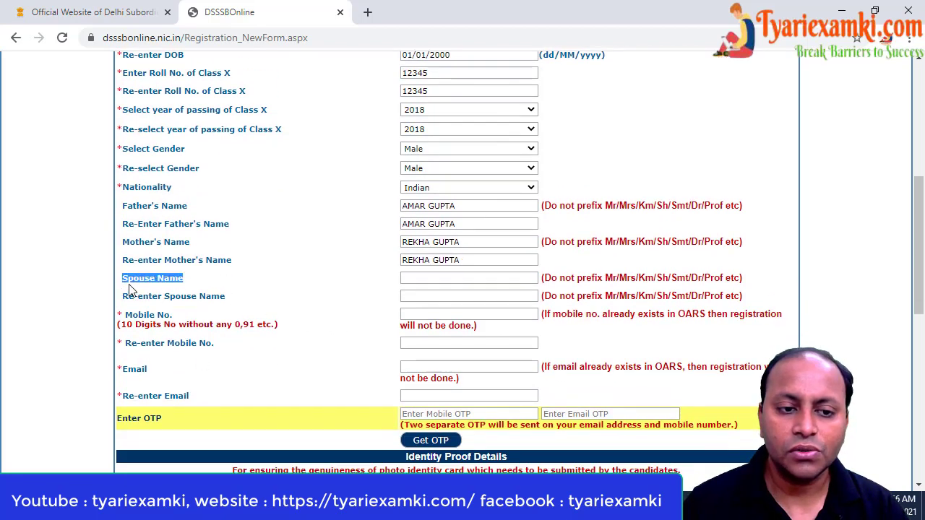
click(418, 281)
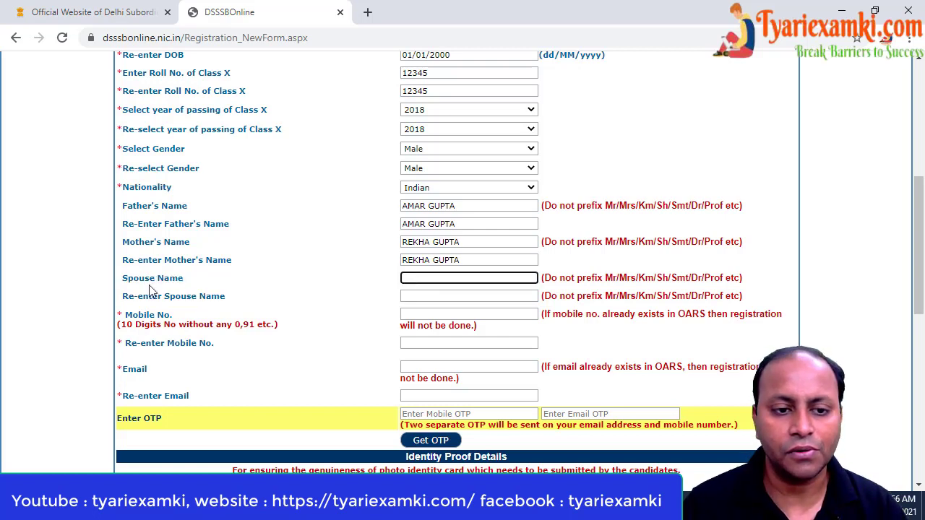
drag(208, 286, 124, 289)
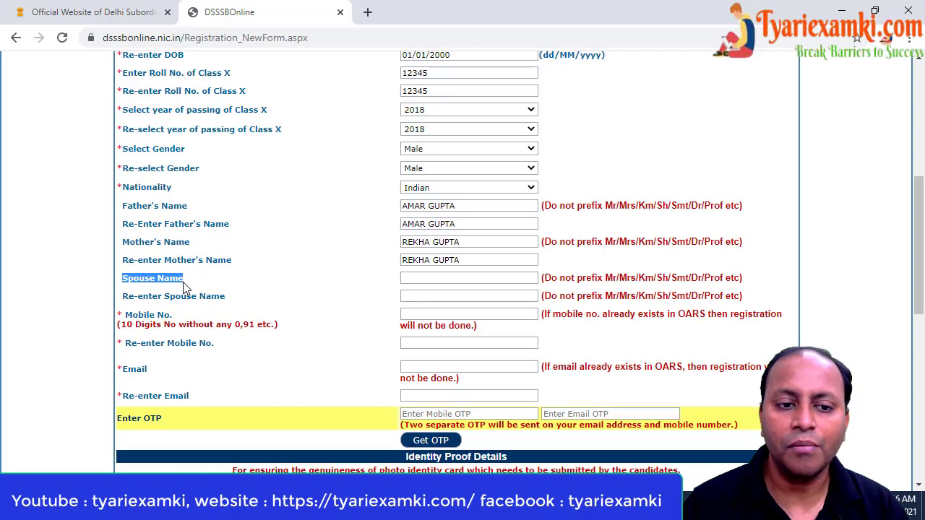
click(409, 280)
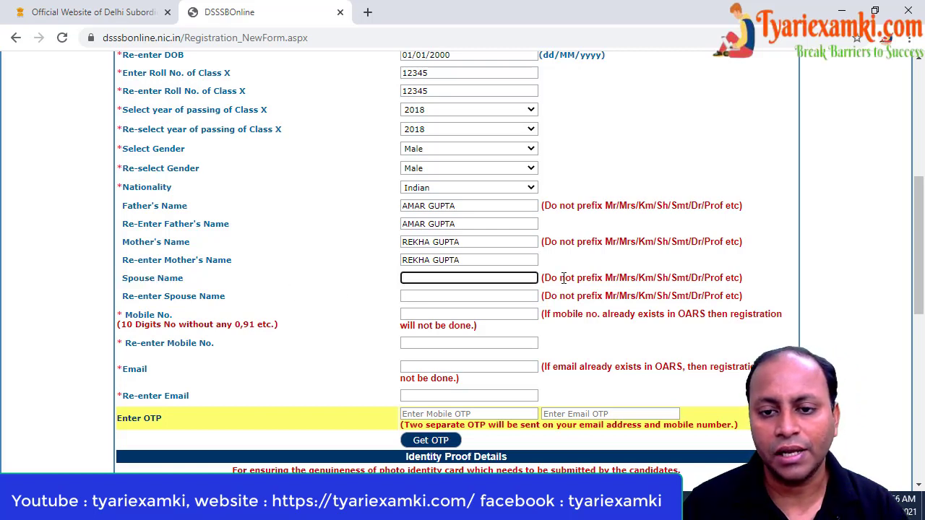
drag(544, 280, 756, 279)
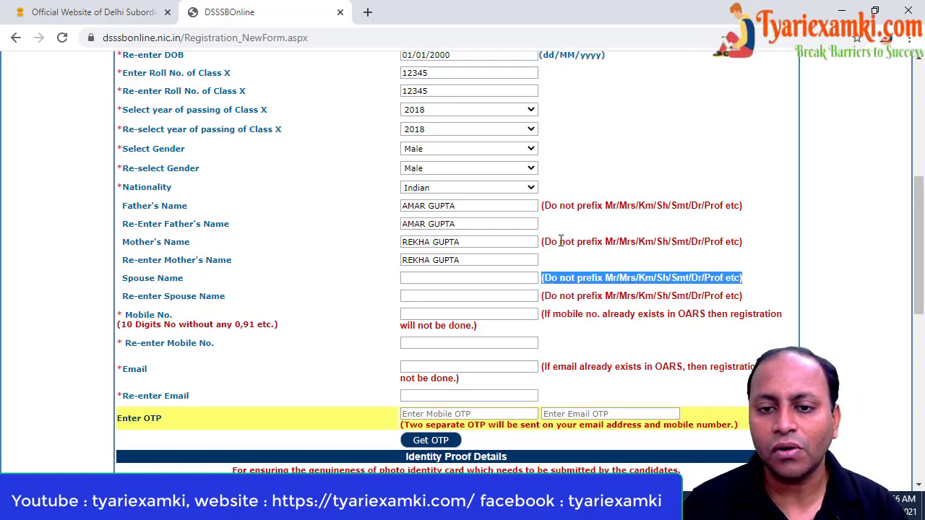
drag(543, 242, 751, 241)
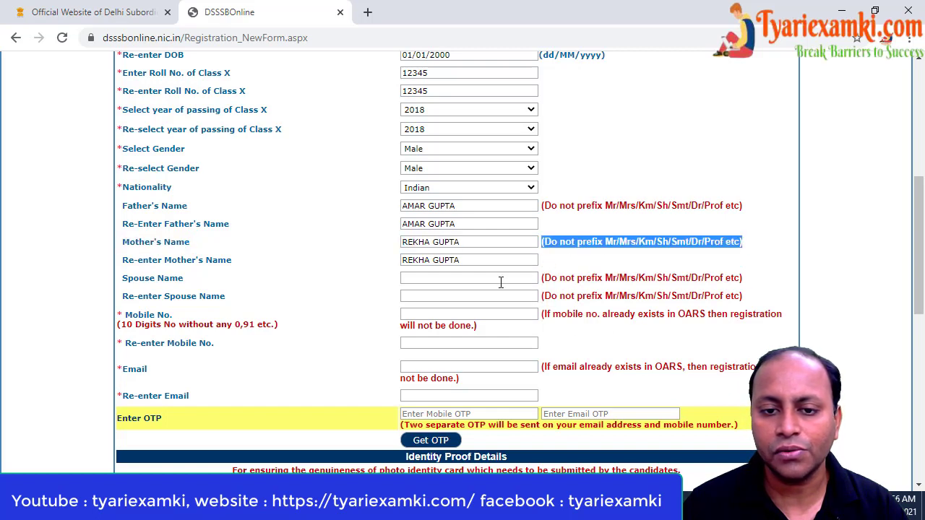
click(437, 276)
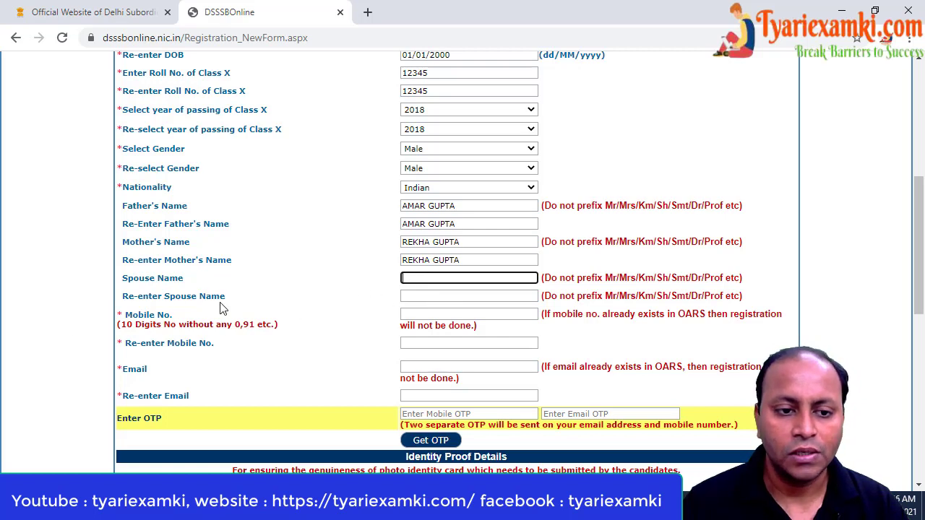
drag(233, 299, 124, 296)
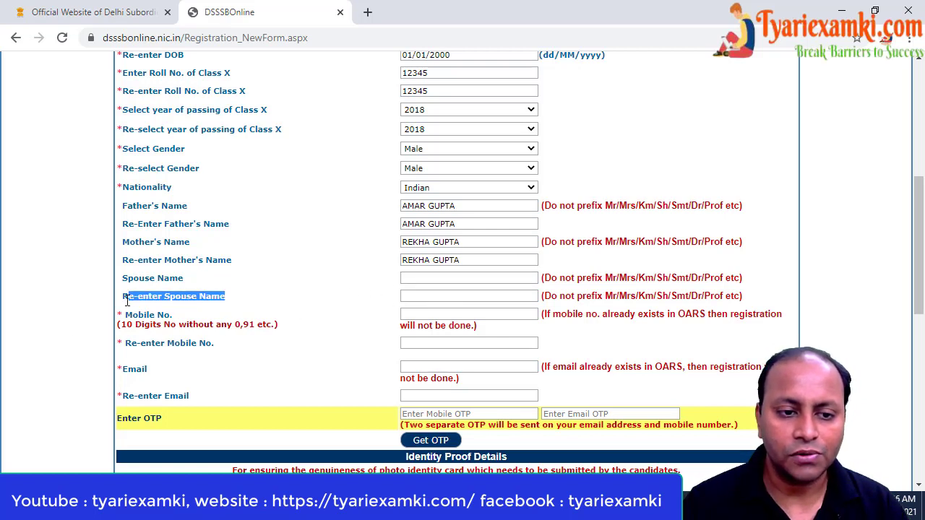
click(418, 292)
scroll(423, 309, down, 1)
scroll(419, 307, down, 1)
click(170, 177)
drag(172, 171, 125, 172)
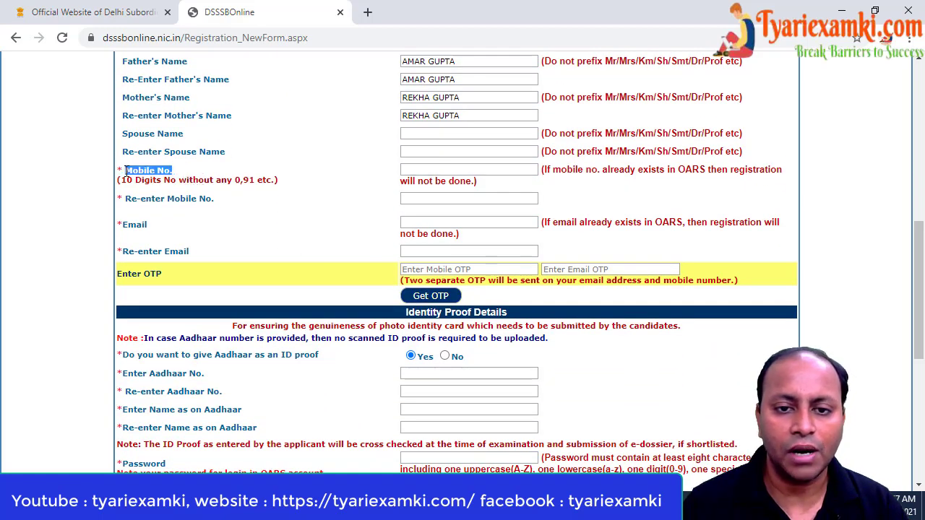
Enter the applicant's mobile number in the Mobile No. field.
click(445, 168)
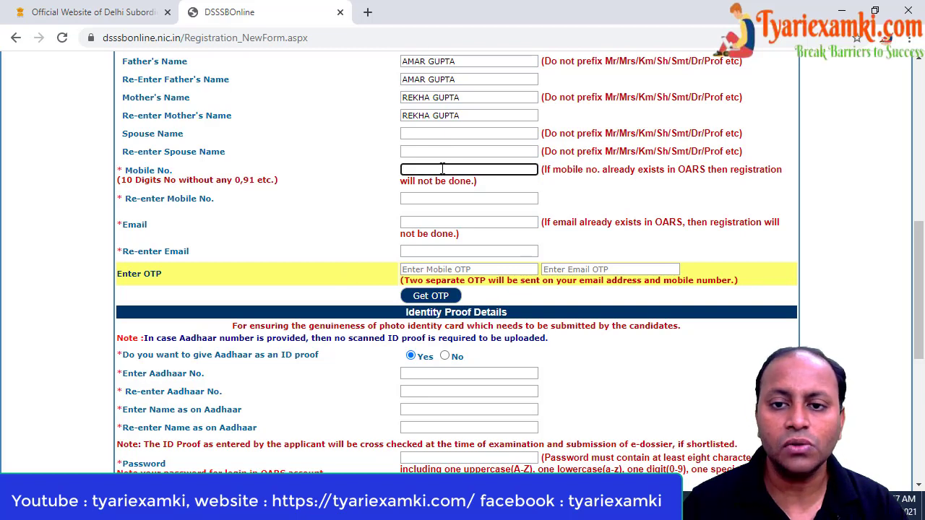
triple_click(549, 181)
click(548, 189)
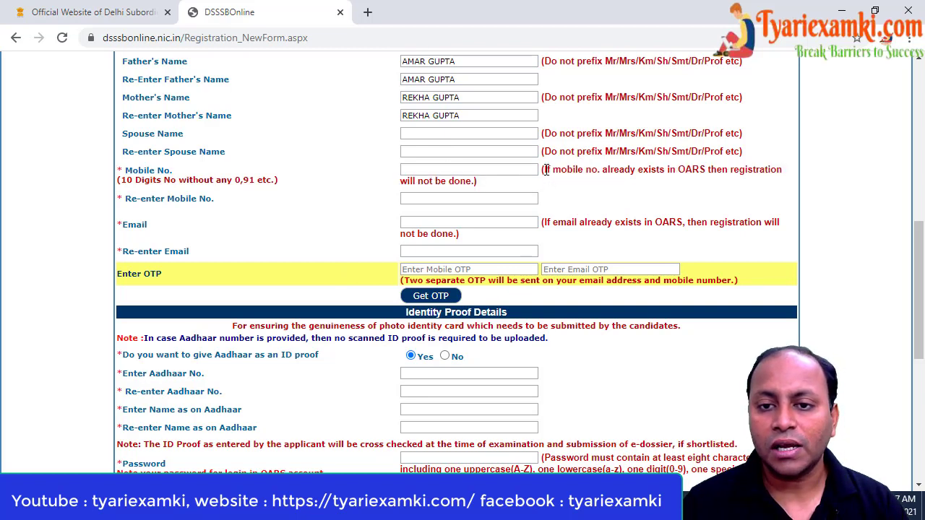
mouse_move(543, 170)
mouse_down()
mouse_move(684, 170)
mouse_move(749, 182)
mouse_move(480, 183)
mouse_move(556, 184)
mouse_up()
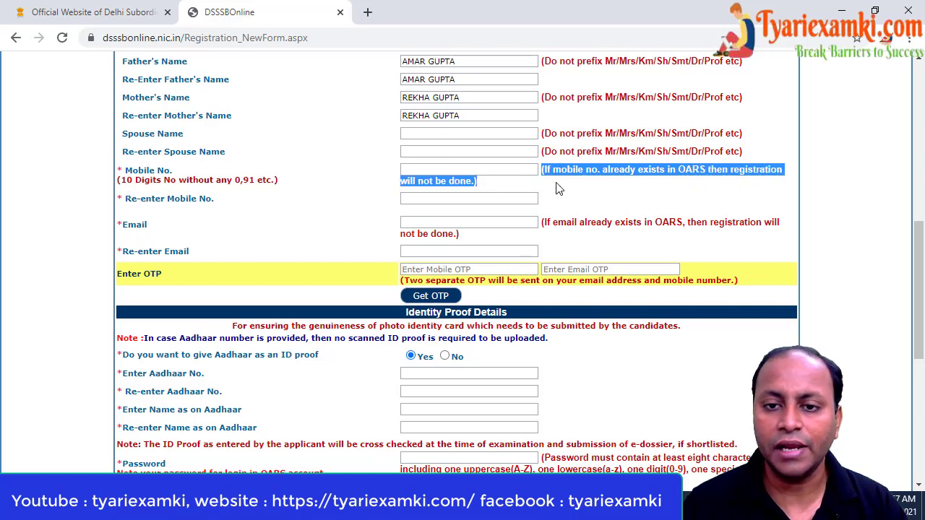
click(477, 169)
click(477, 170)
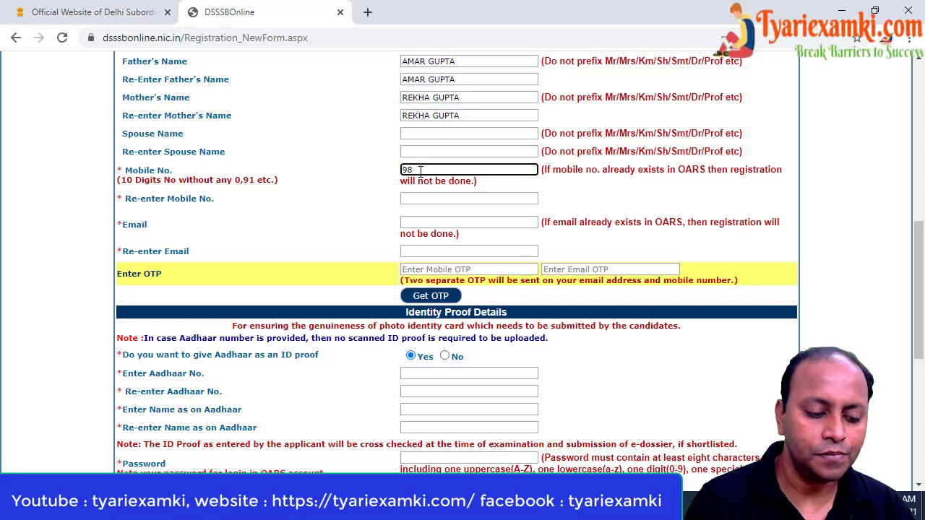
text(51224)
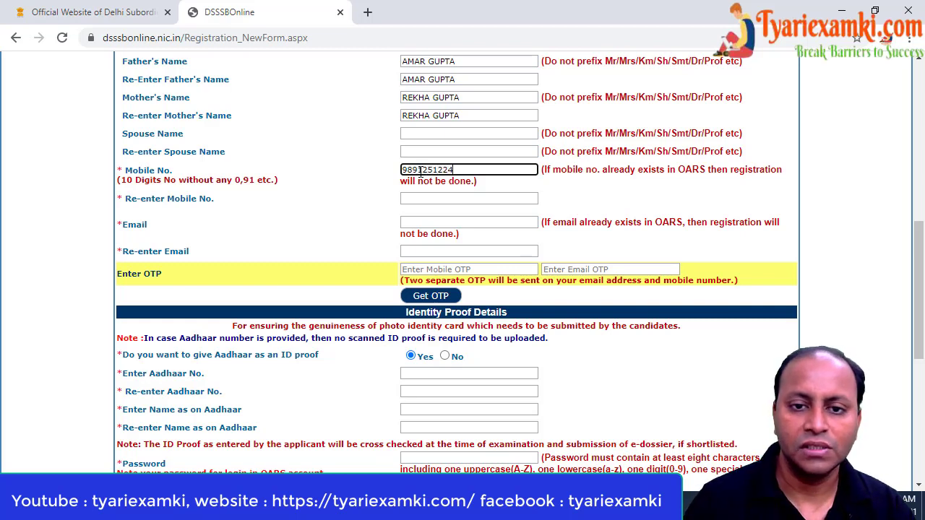
click(415, 206)
Retype the mobile number in Re-enter Mobile No., triggering the mismatch warning.
drag(216, 199, 126, 199)
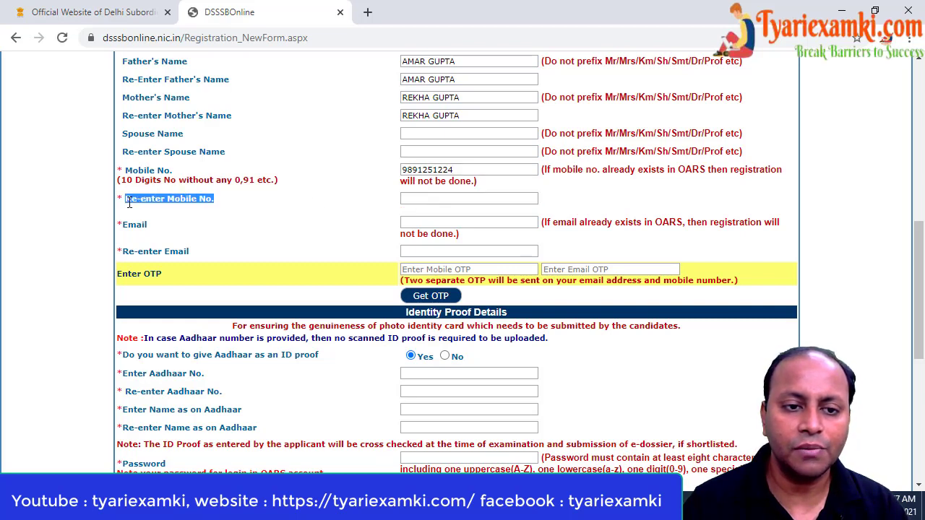
click(451, 200)
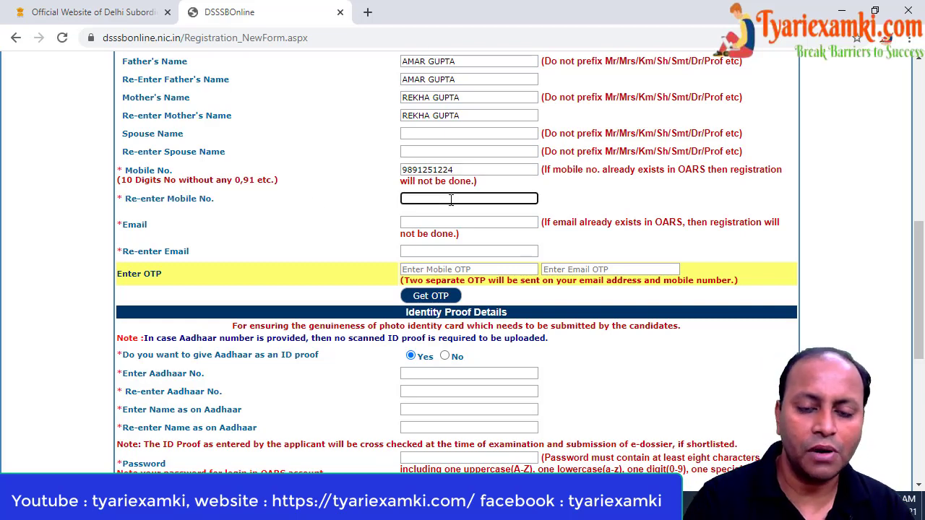
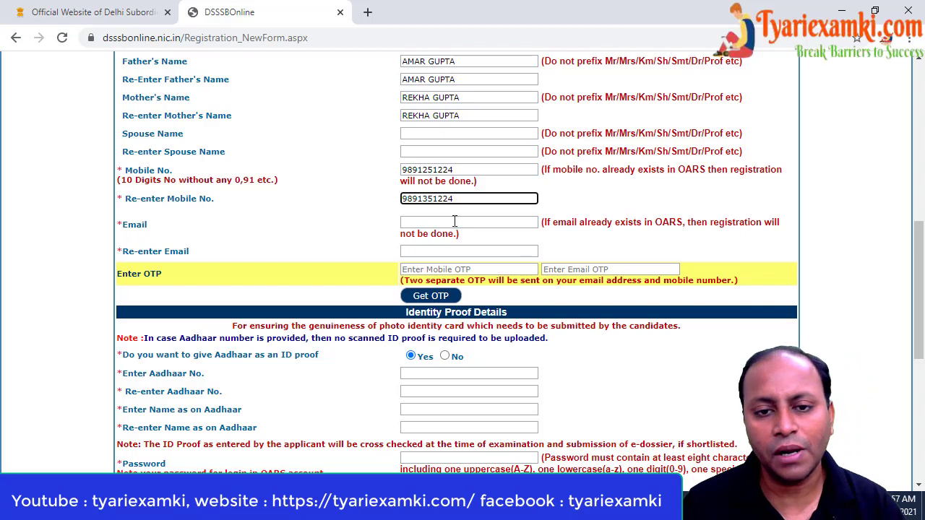
click(443, 223)
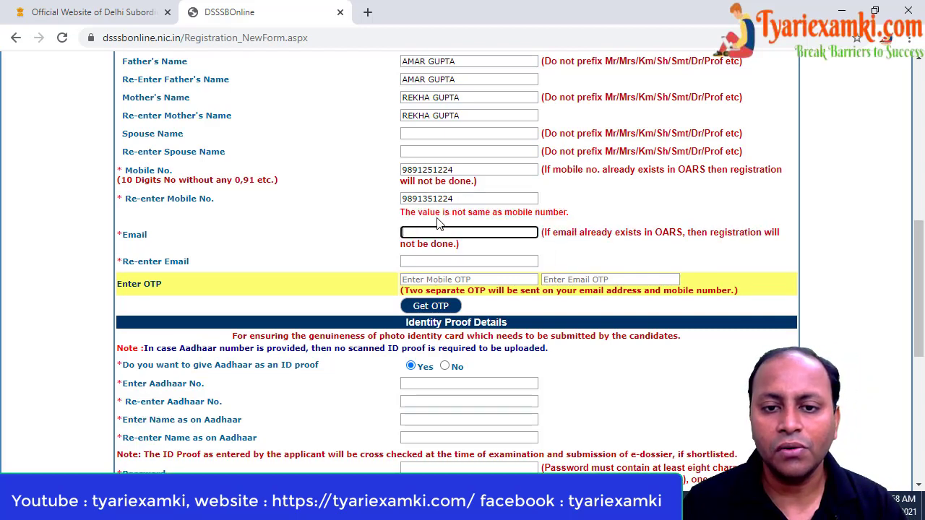
Replace the wrong digit in Mobile No. so it matches the re-entered number.
drag(571, 214, 401, 224)
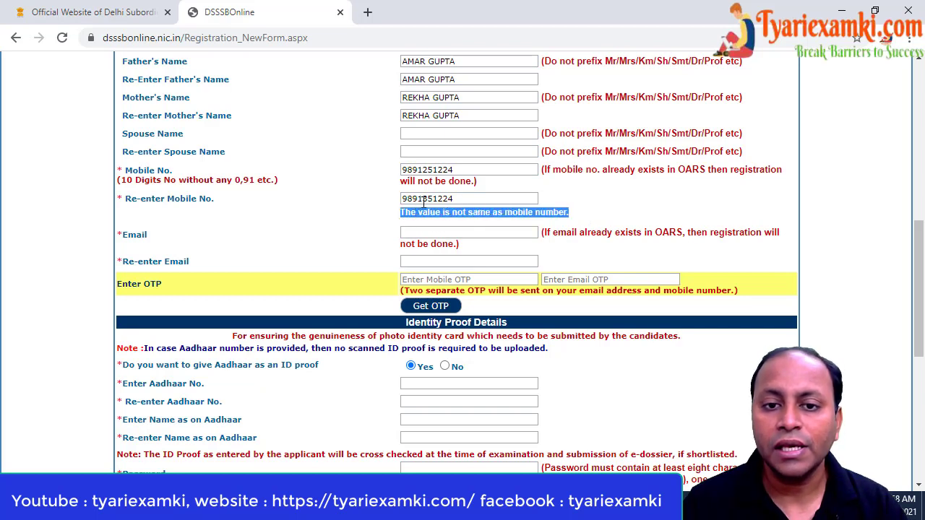
click(428, 171)
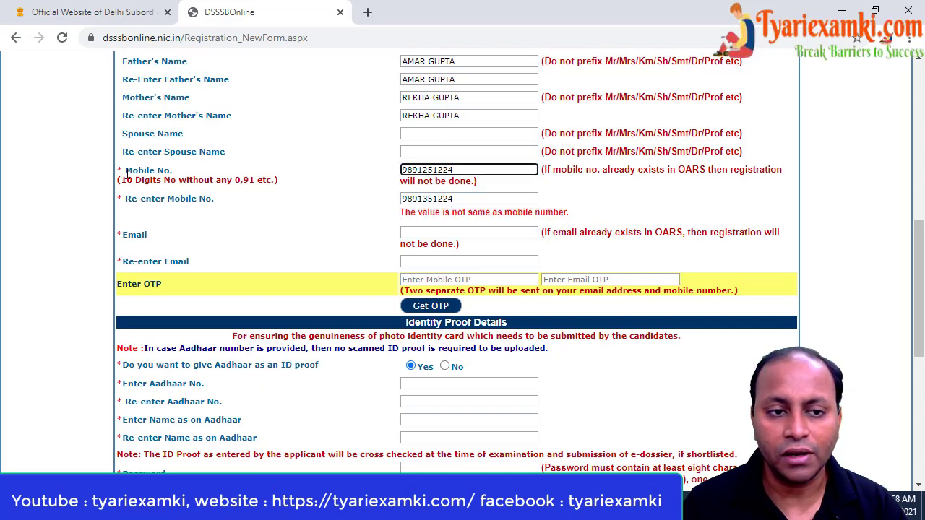
drag(123, 172, 176, 172)
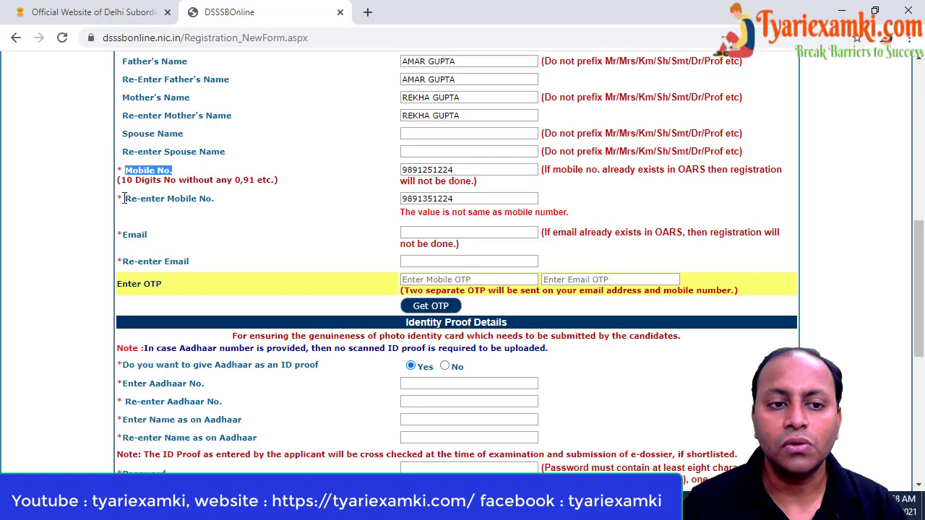
drag(125, 199, 216, 200)
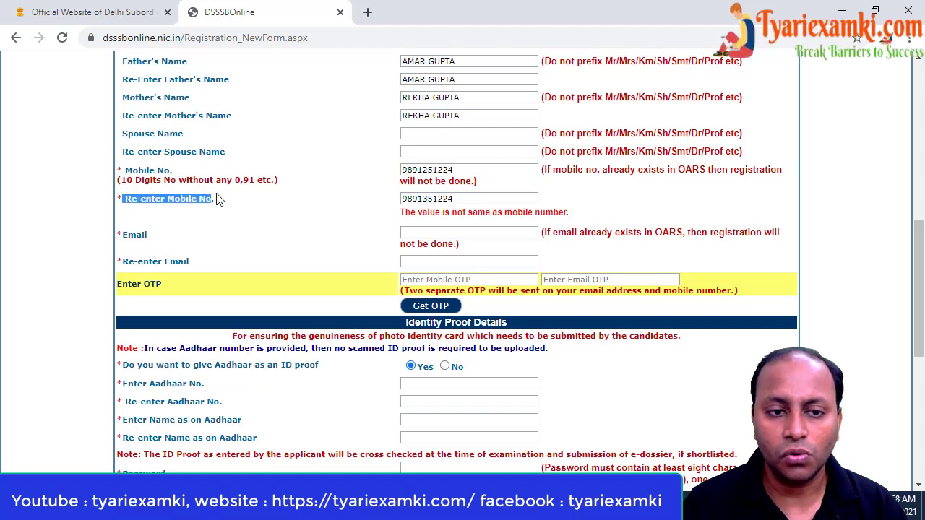
drag(398, 213, 470, 208)
click(428, 170)
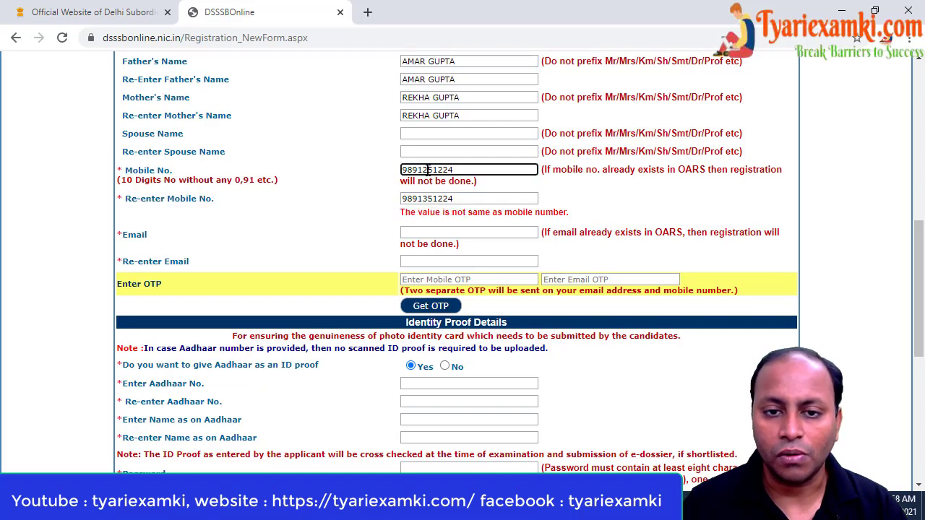
key(BackSpace)
text(3)
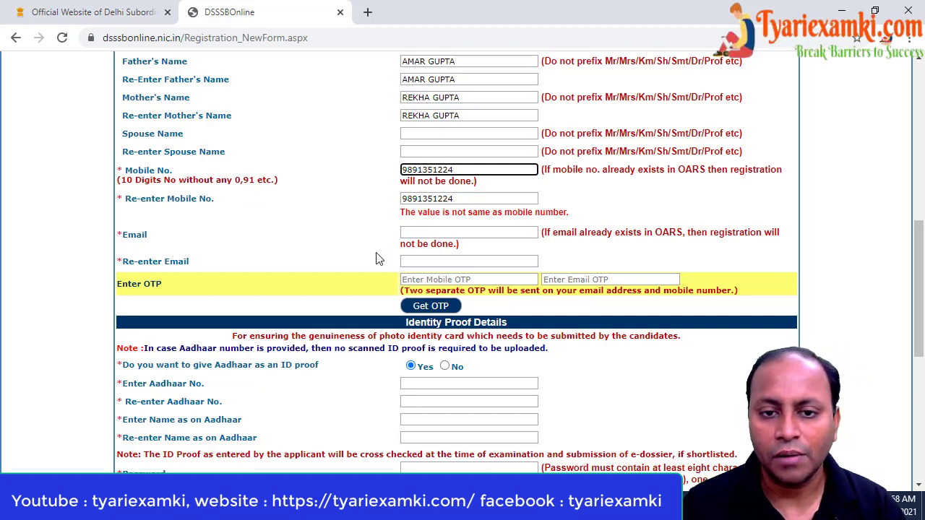
click(381, 259)
drag(158, 230, 118, 229)
Enter the applicant's e-mail address in the Email field.
click(423, 222)
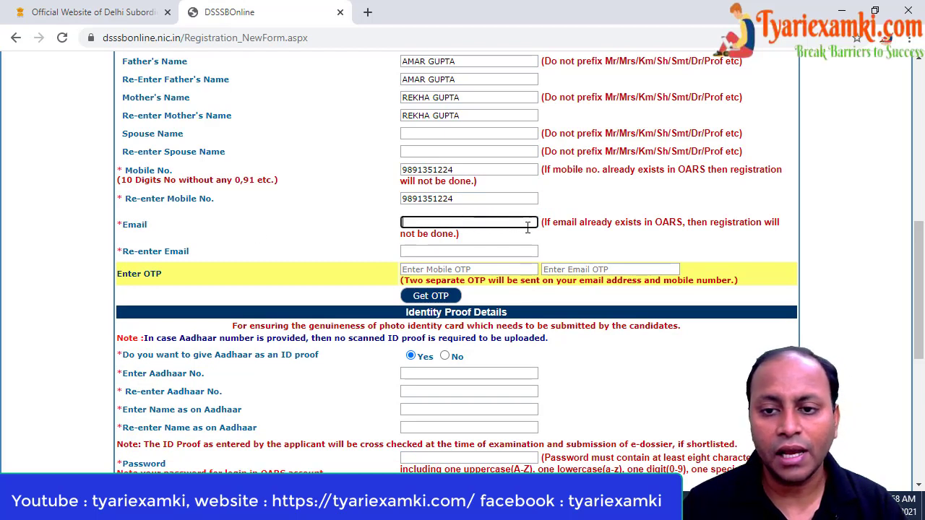
drag(556, 221, 768, 221)
click(451, 228)
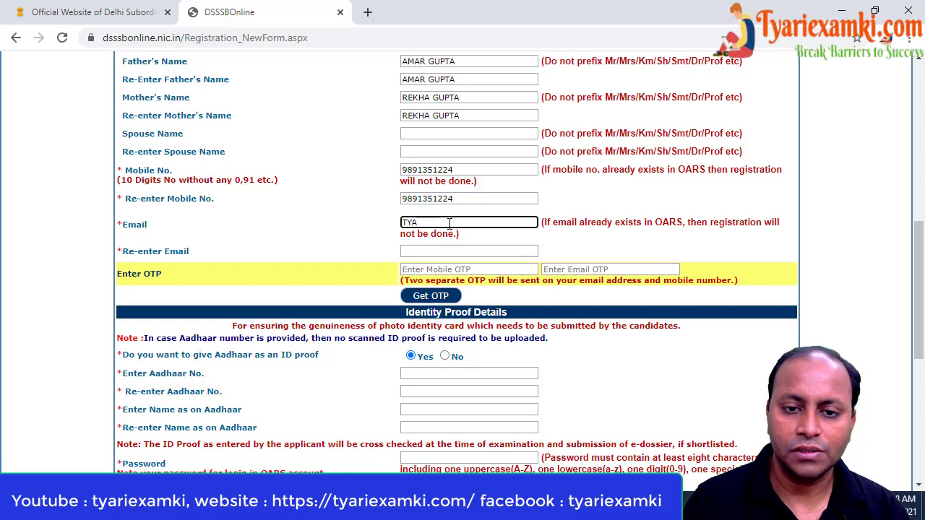
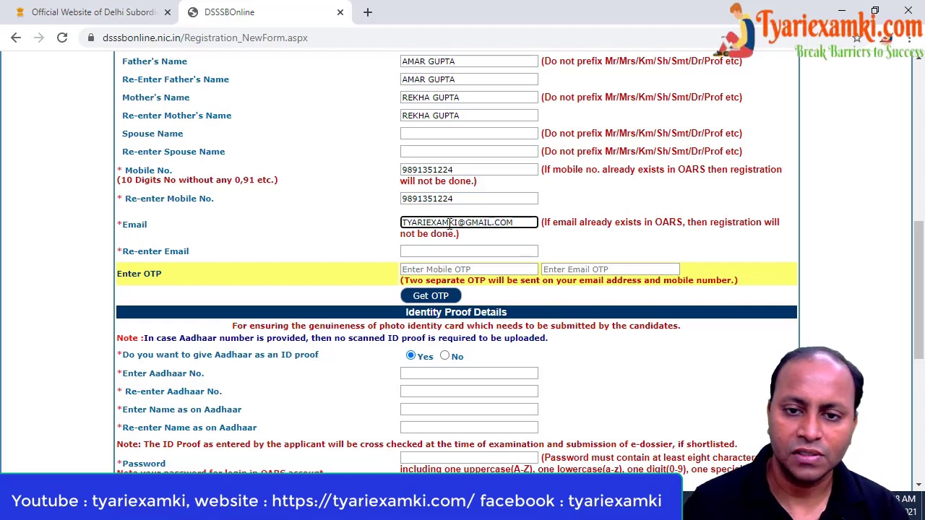
key(ctrl+a)
click(447, 254)
drag(189, 251, 122, 260)
click(424, 251)
Type the same e-mail address into Re-enter Email so both entries match.
text(TYARI)
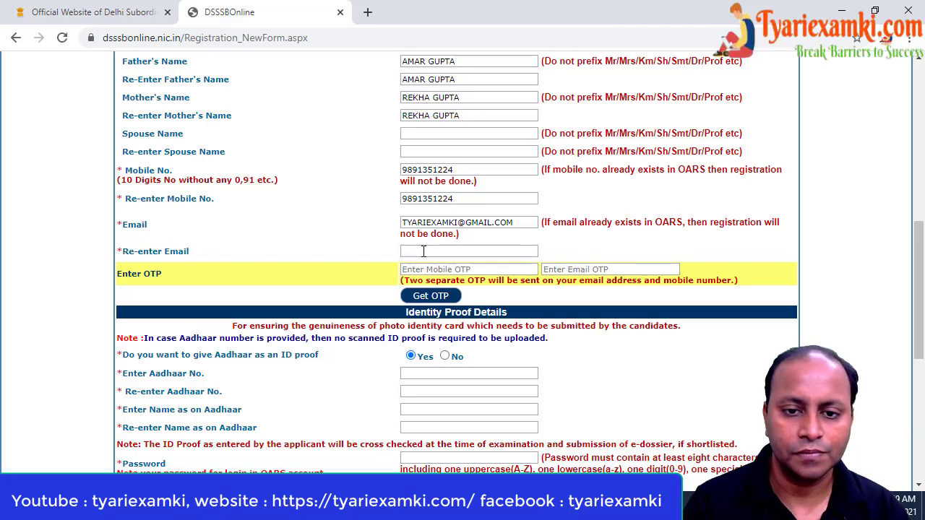
click(424, 252)
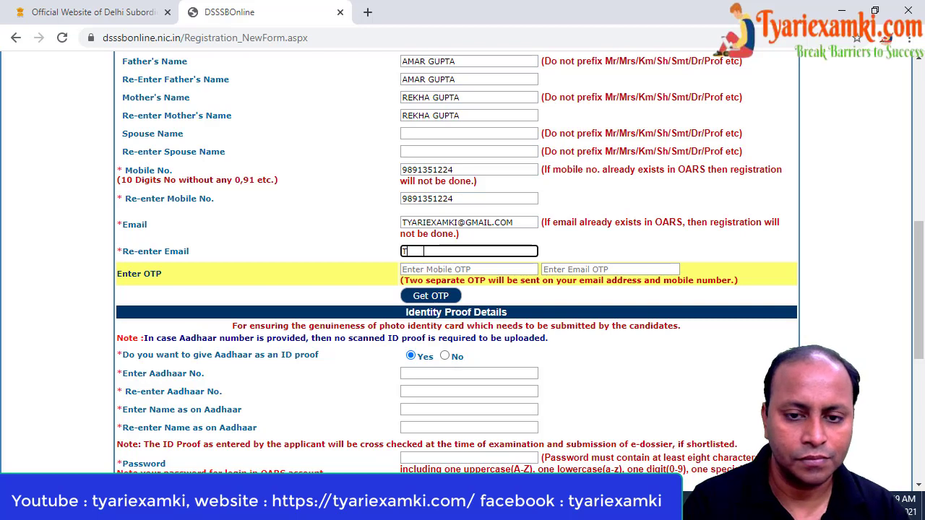
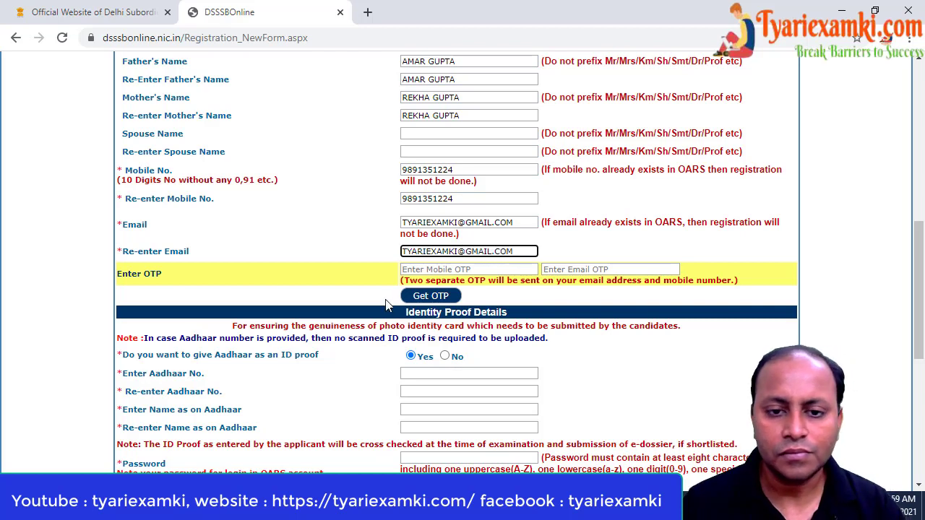
drag(409, 266, 340, 286)
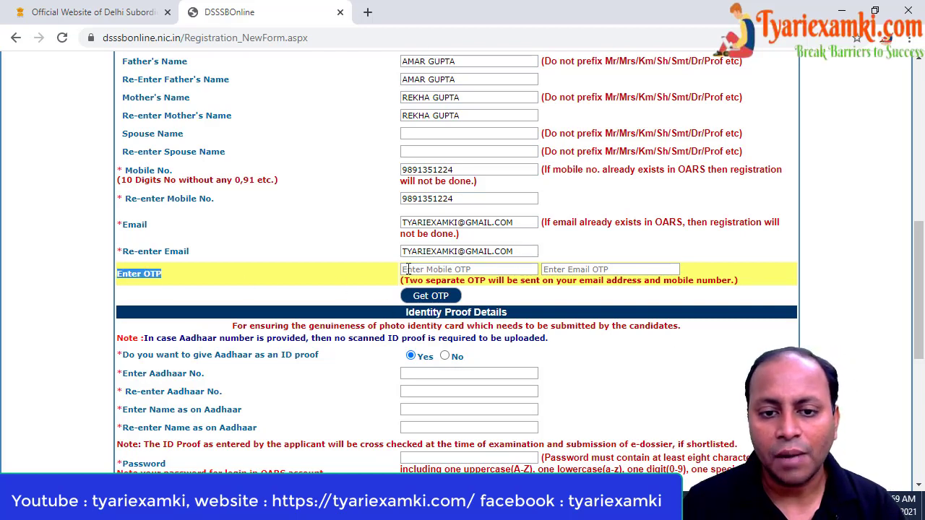
Request OTPs with Get OTP, enter the mobile OTP, and verify it.
click(410, 269)
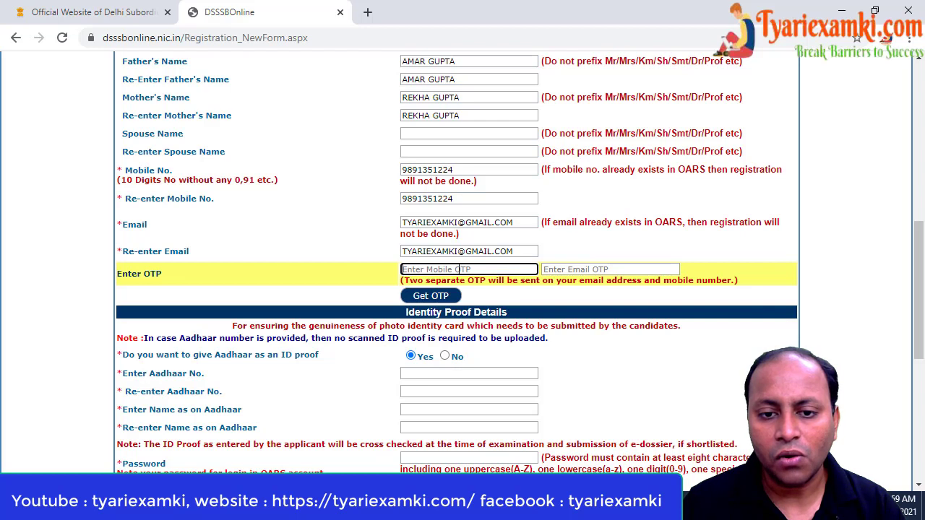
click(571, 269)
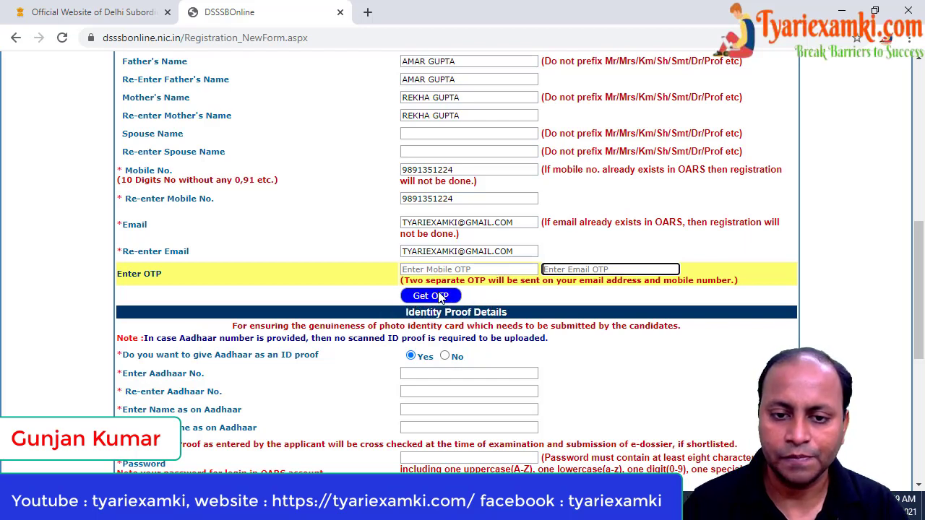
click(426, 297)
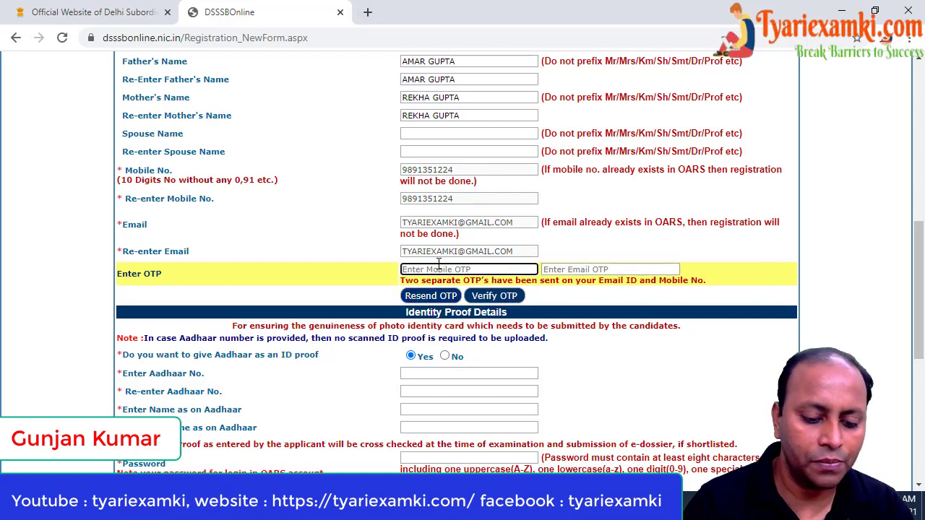
text(1)
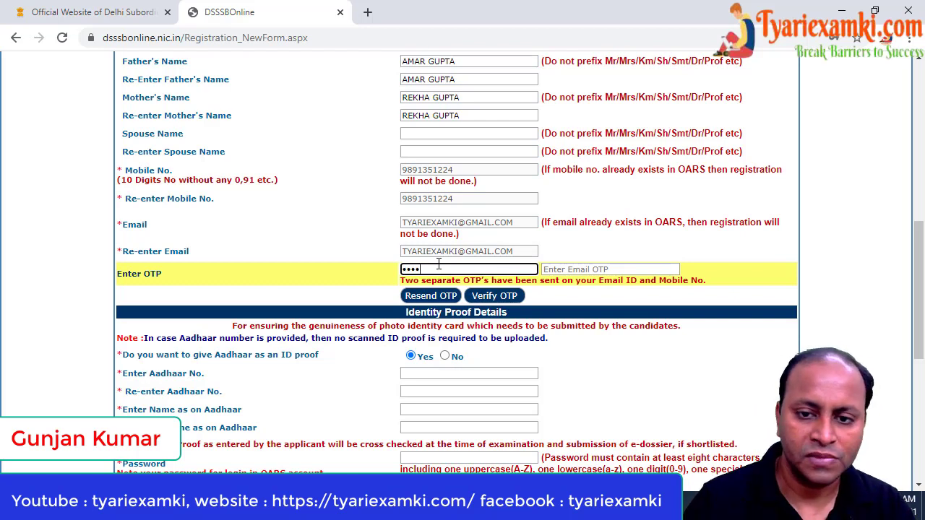
key(Tab)
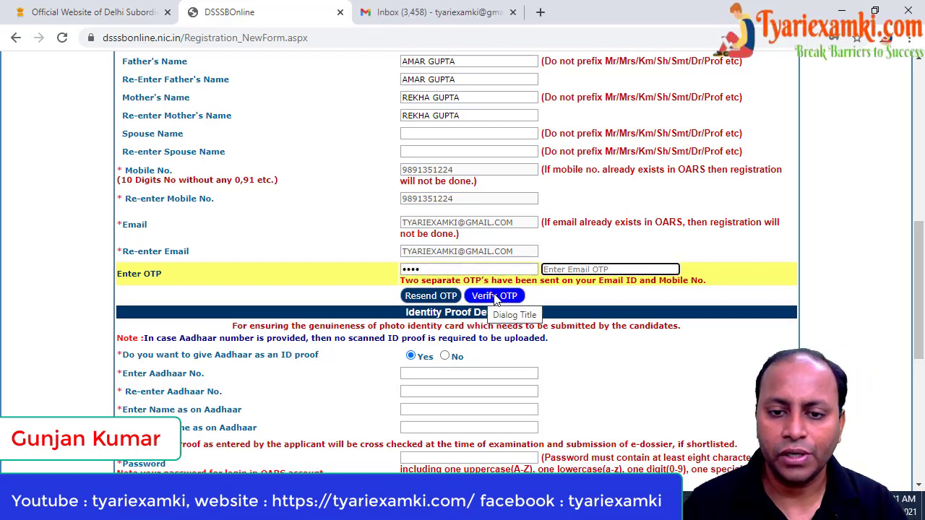
click(495, 297)
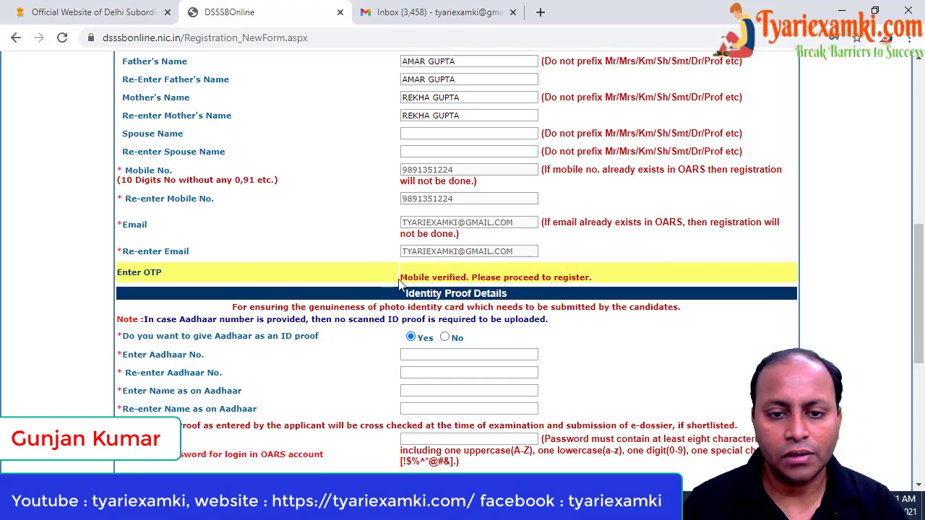
Review the mobile-verified message and the Identity Proof Details notes.
drag(402, 277, 480, 279)
drag(598, 282, 362, 276)
click(363, 275)
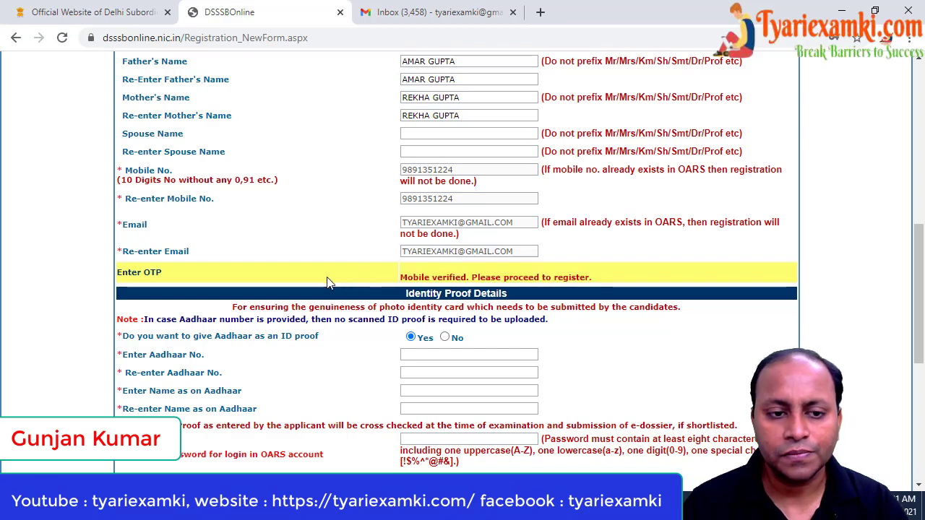
scroll(330, 282, down, 3)
drag(403, 81, 523, 80)
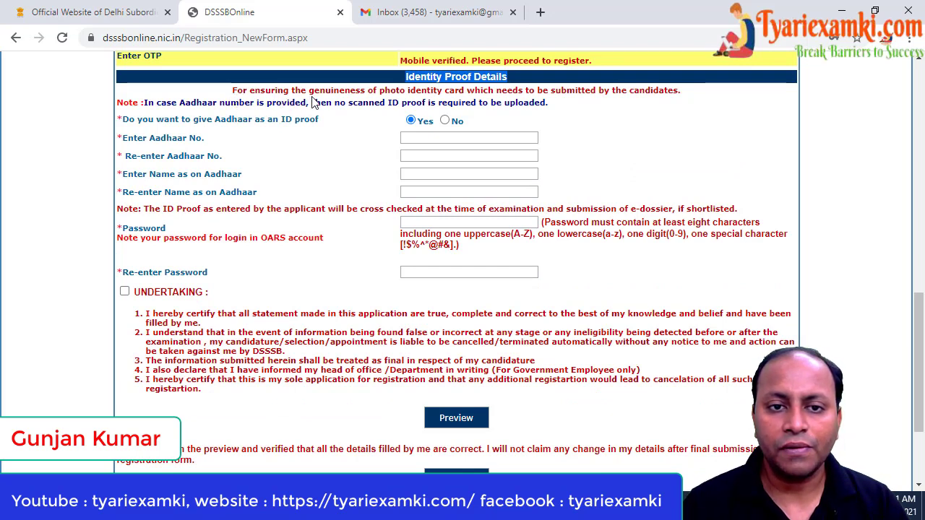
drag(232, 91, 669, 95)
click(258, 137)
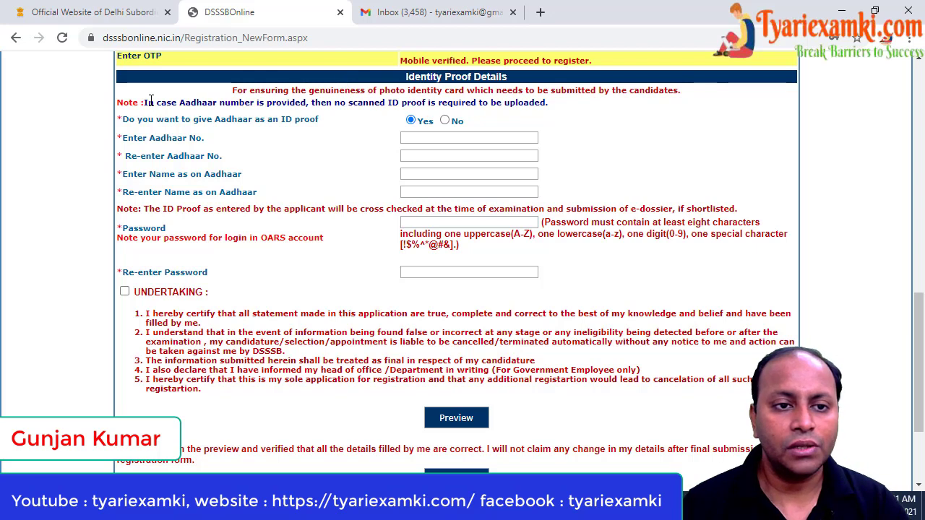
drag(141, 103, 568, 113)
click(568, 112)
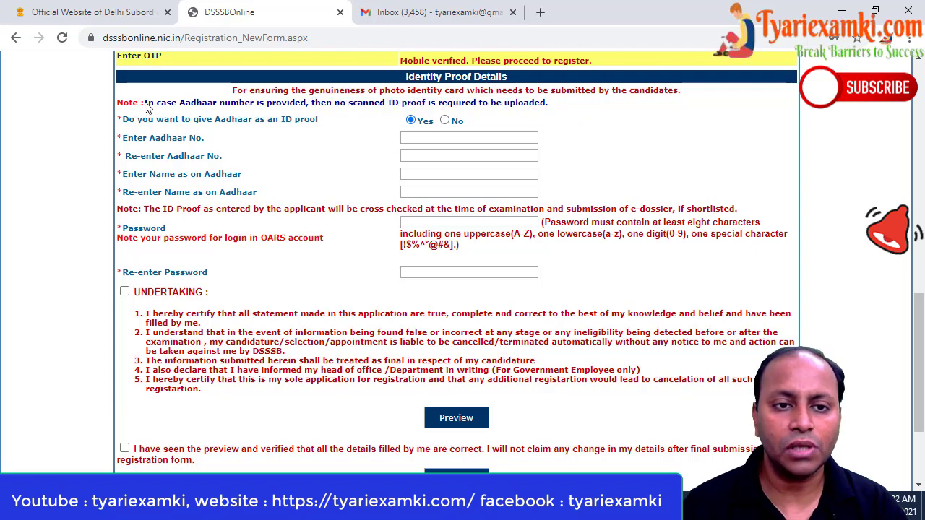
Answer No to giving Aadhaar as the ID proof.
click(424, 137)
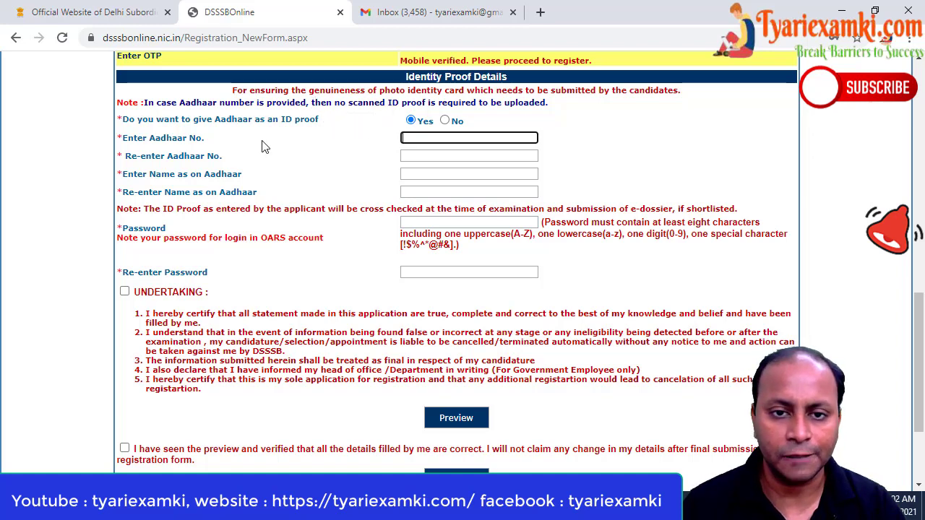
click(123, 118)
drag(122, 118, 322, 123)
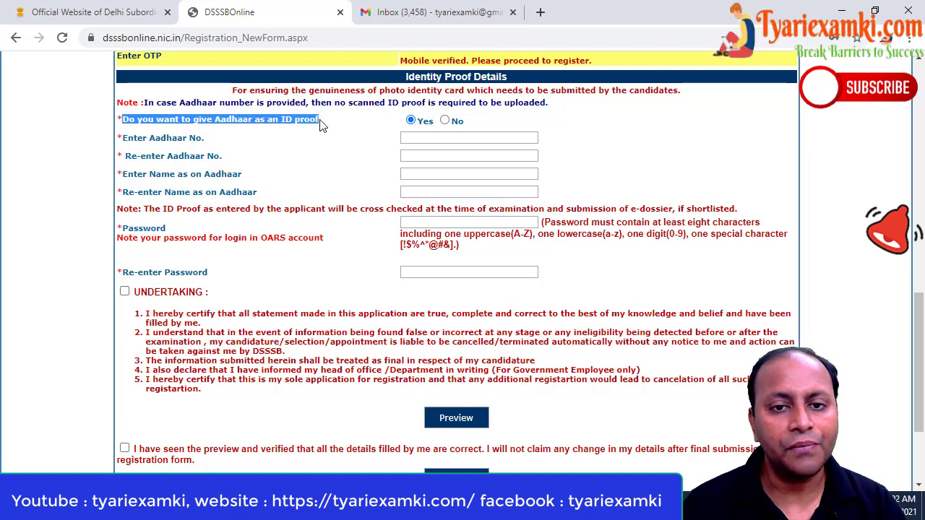
click(413, 139)
click(418, 155)
click(418, 175)
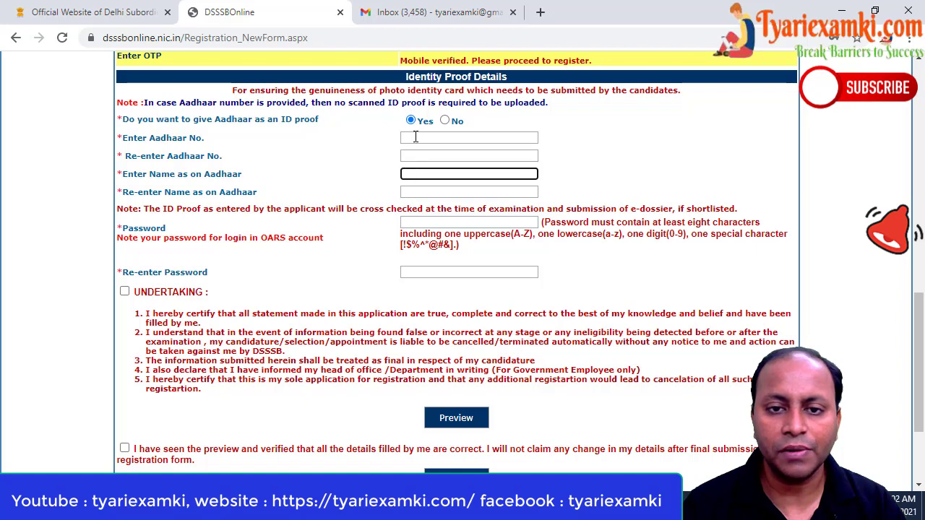
click(444, 121)
click(444, 128)
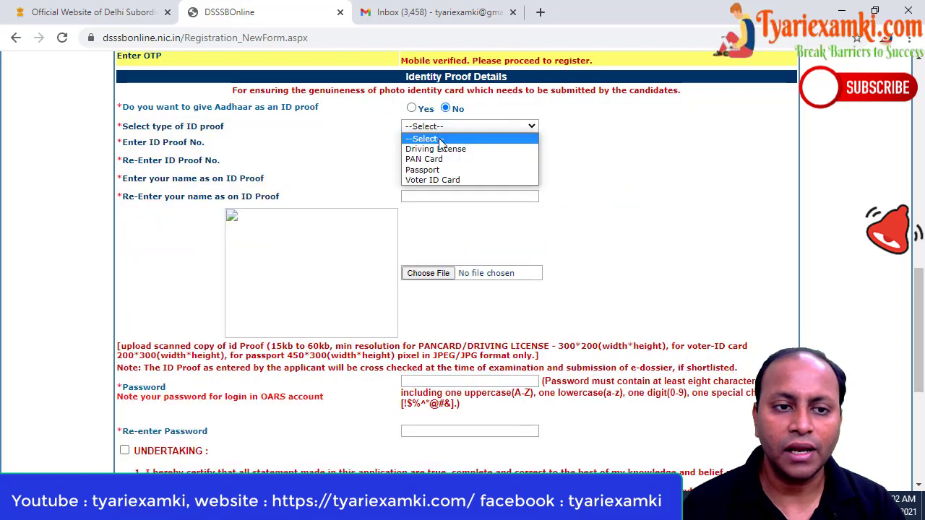
click(146, 143)
drag(230, 128, 121, 127)
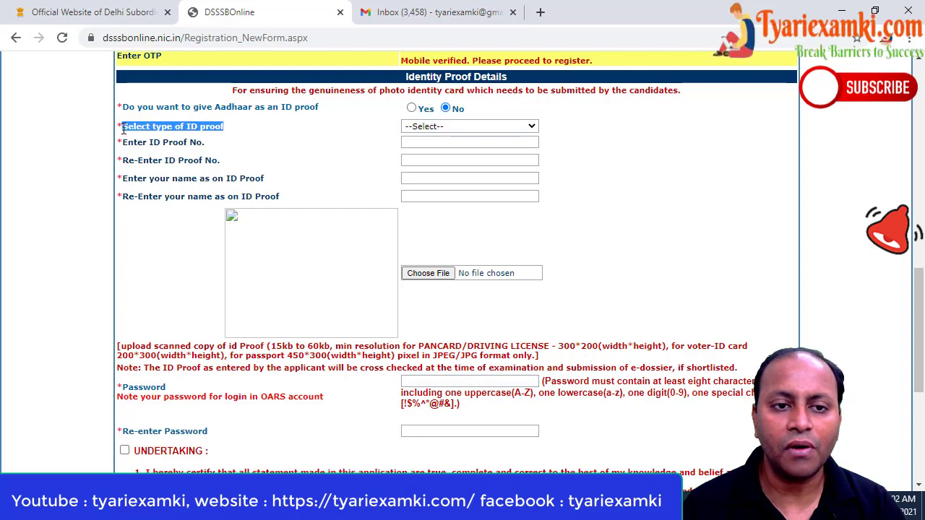
click(438, 129)
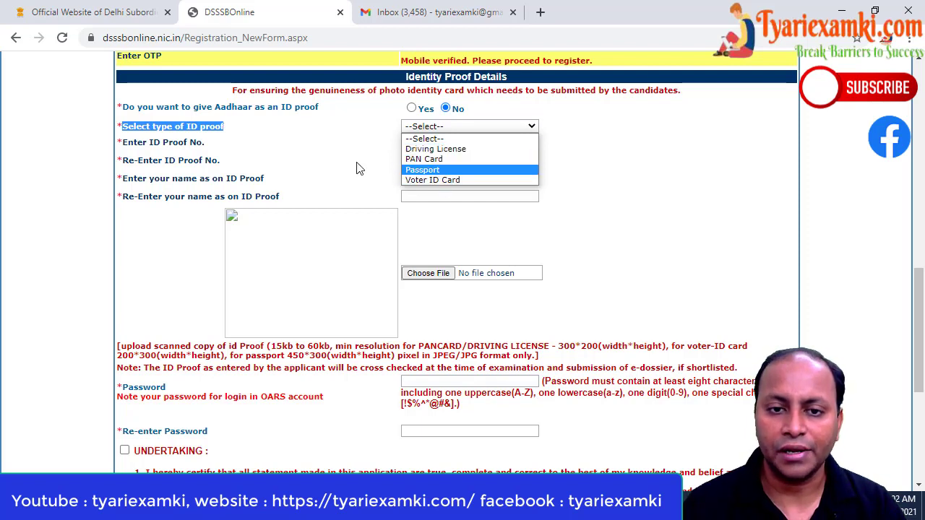
click(426, 149)
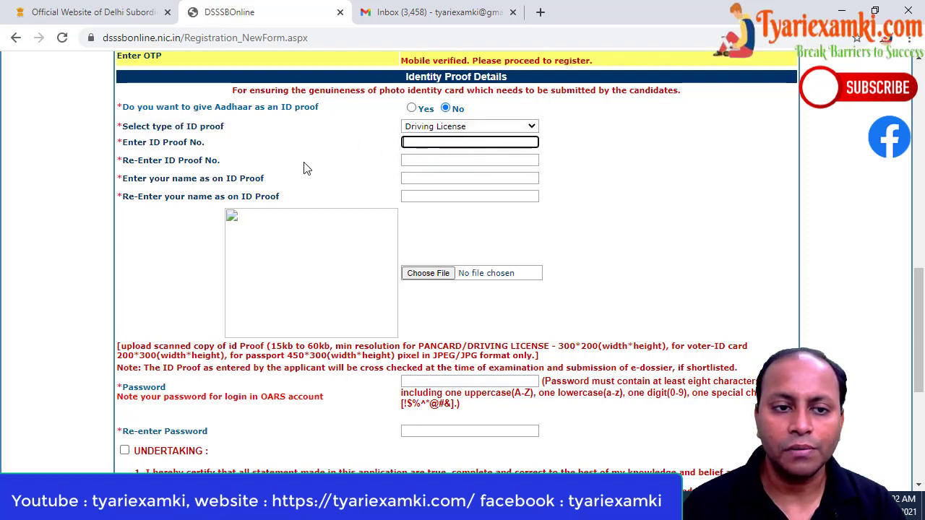
drag(211, 145, 127, 145)
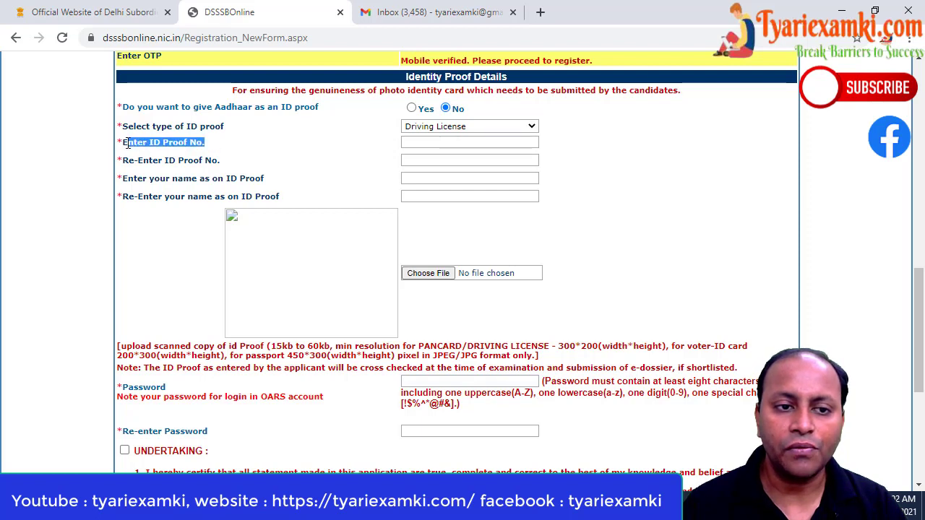
click(419, 142)
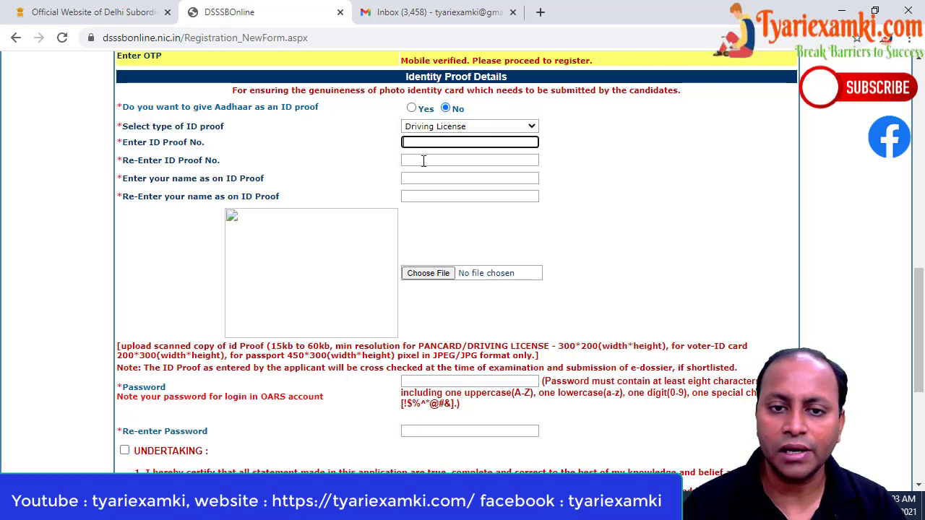
drag(240, 167, 124, 190)
click(429, 164)
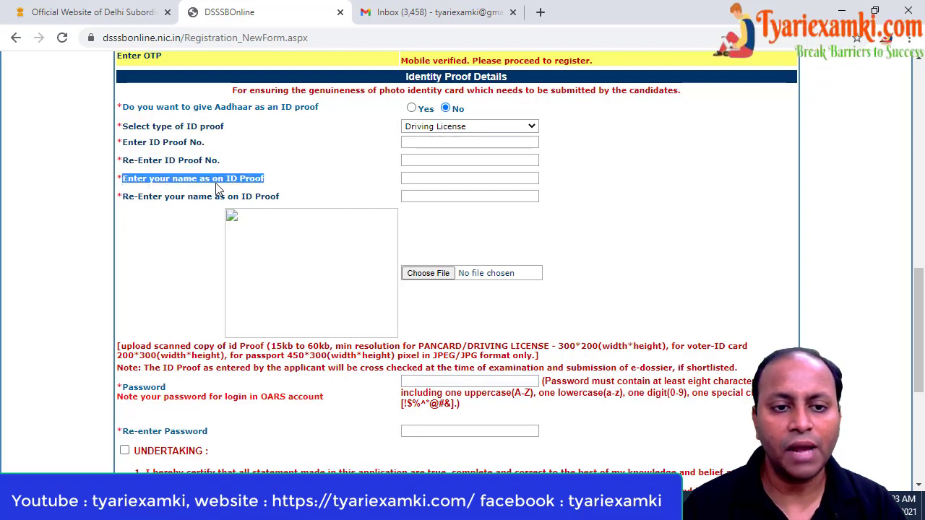
click(419, 177)
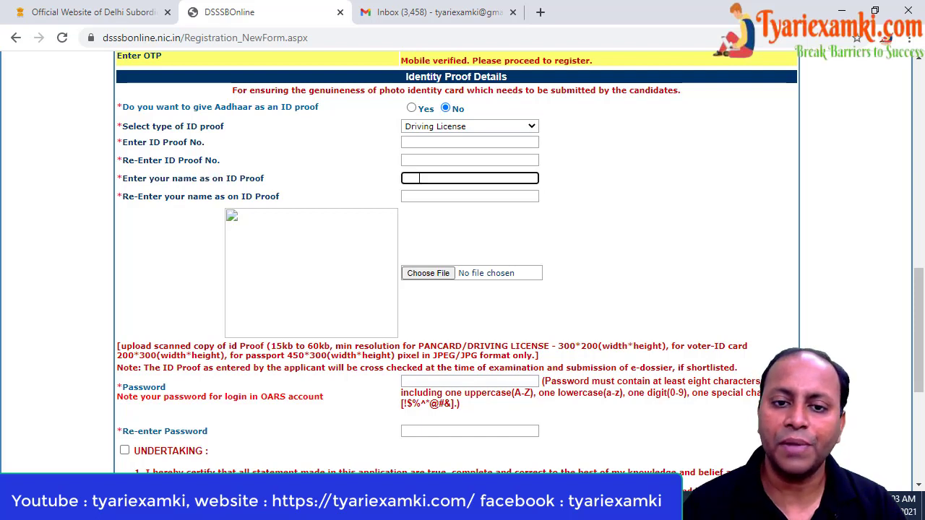
click(284, 201)
drag(283, 201, 130, 202)
click(151, 204)
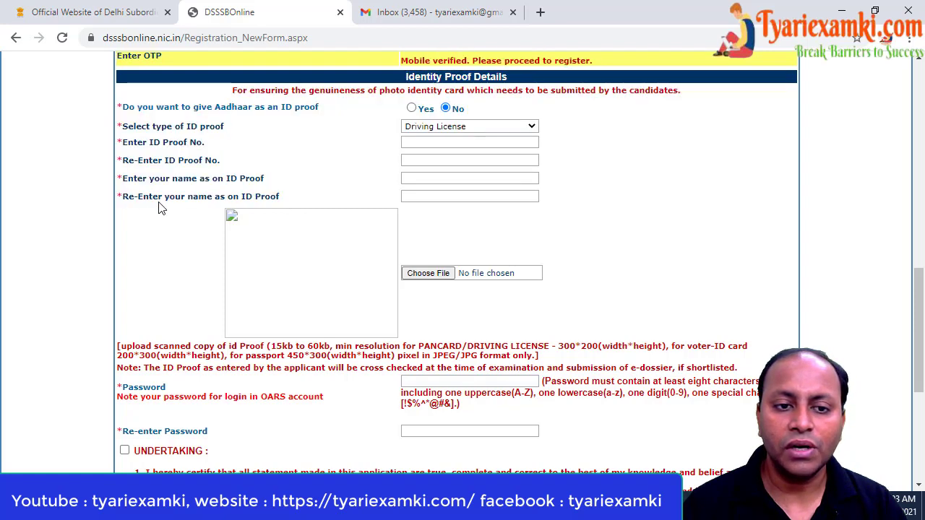
click(425, 196)
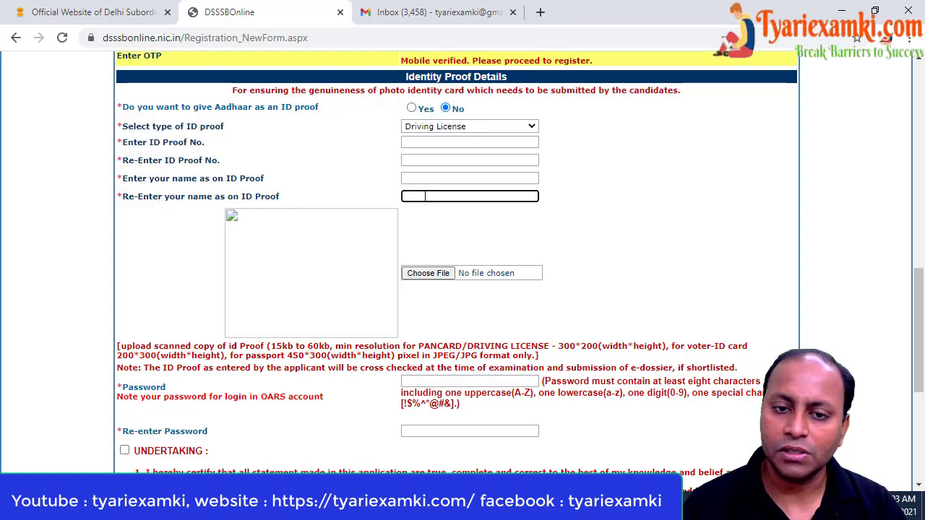
scroll(466, 227, down, 1)
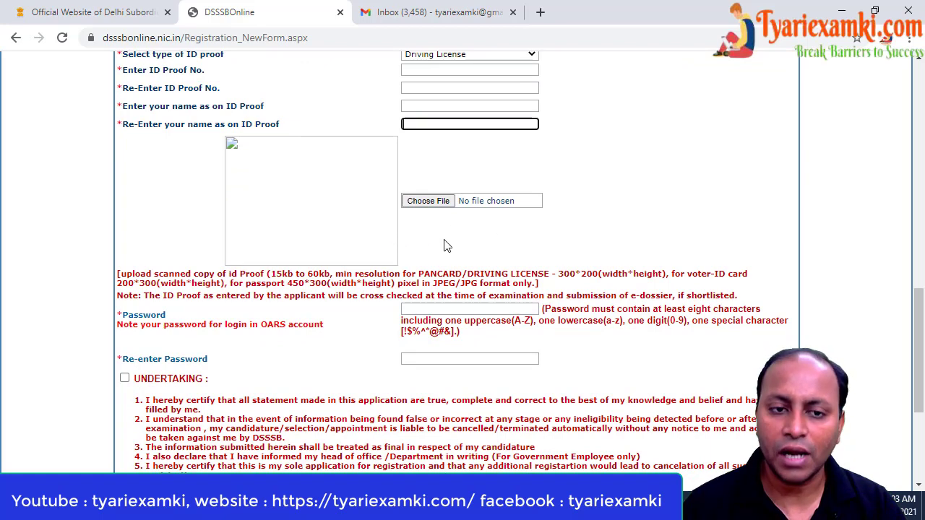
scroll(437, 242, up, 1)
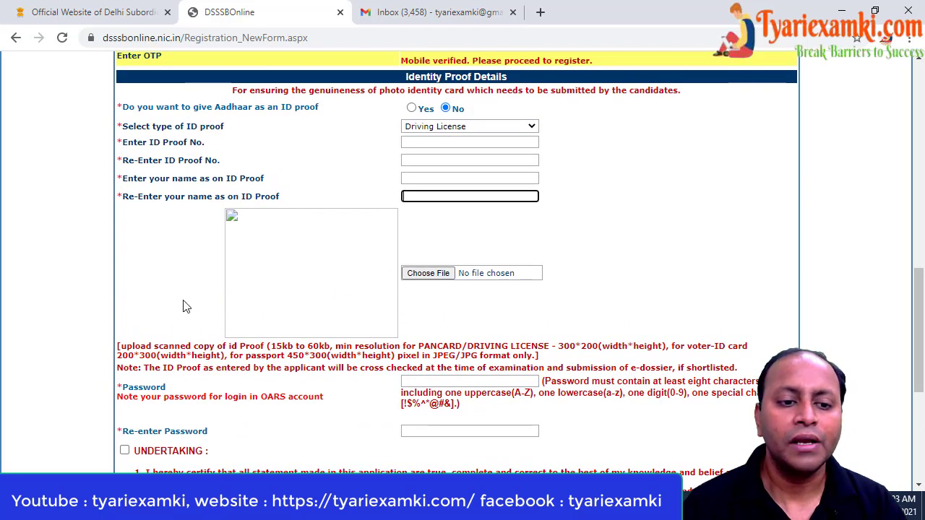
scroll(166, 302, down, 1)
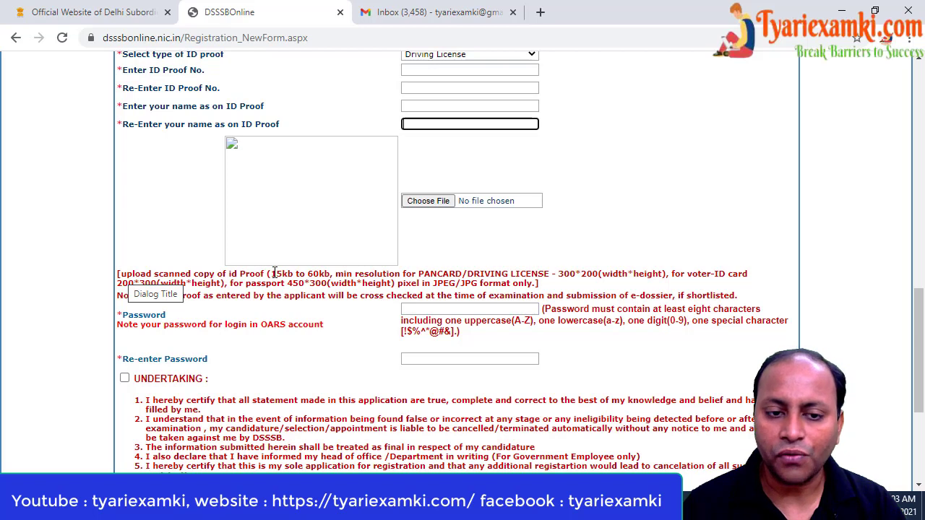
drag(271, 274, 558, 277)
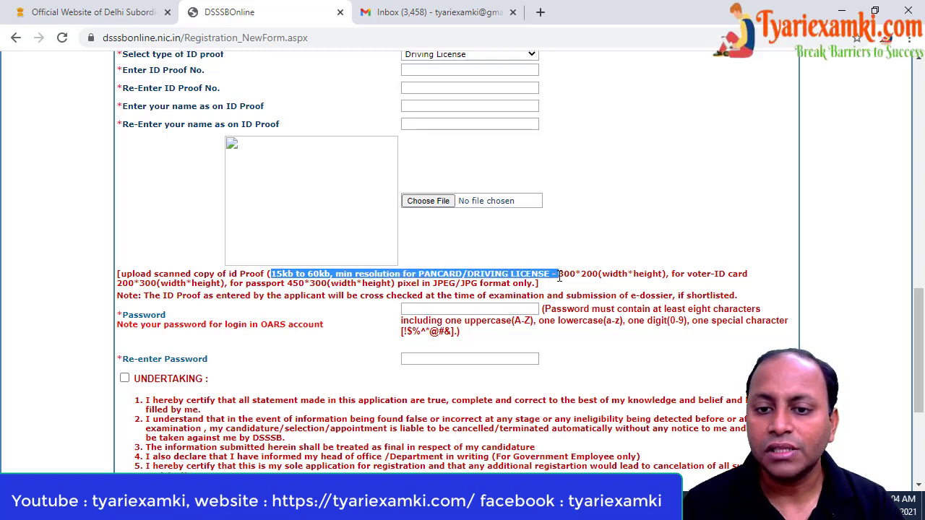
click(600, 274)
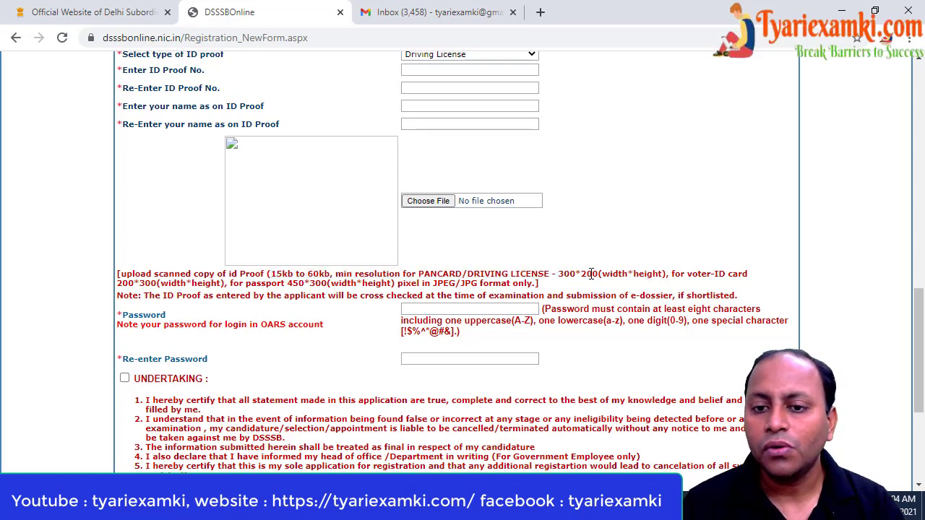
drag(559, 274, 701, 274)
drag(423, 274, 497, 275)
click(554, 287)
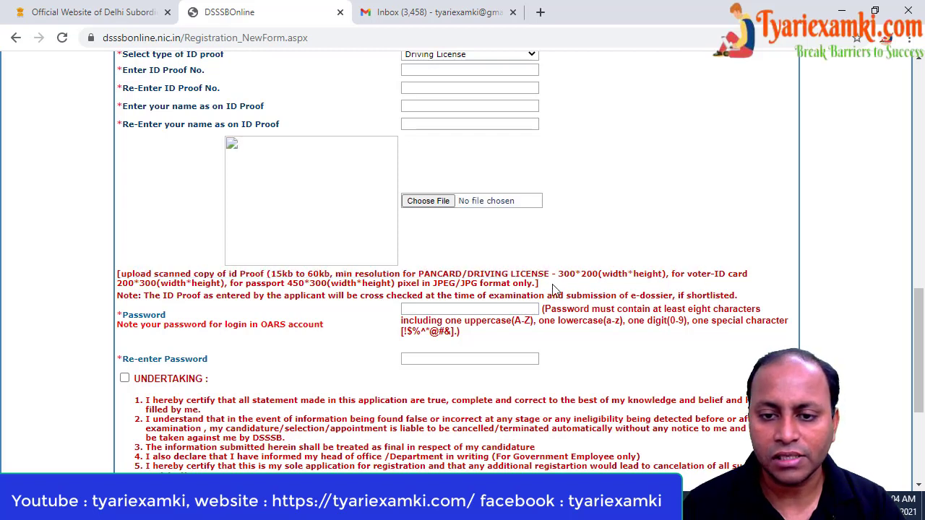
drag(672, 275, 742, 275)
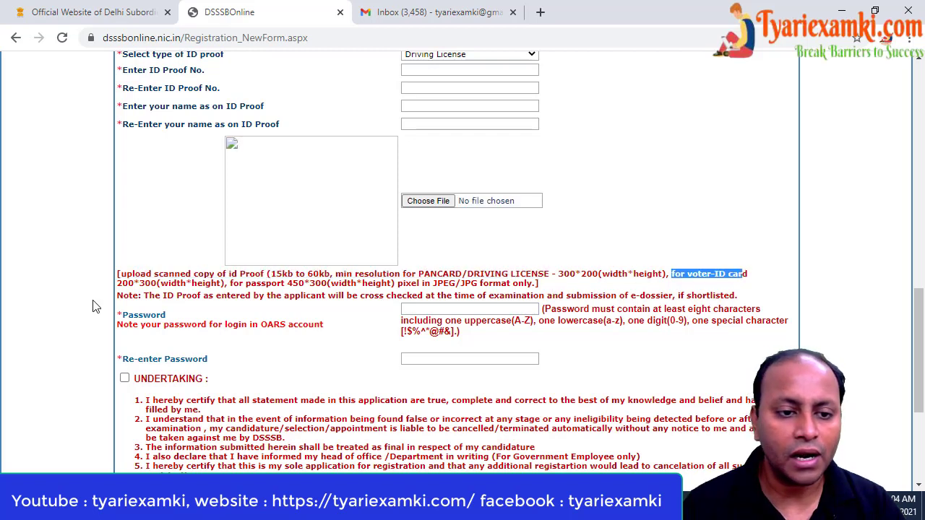
drag(118, 284, 225, 284)
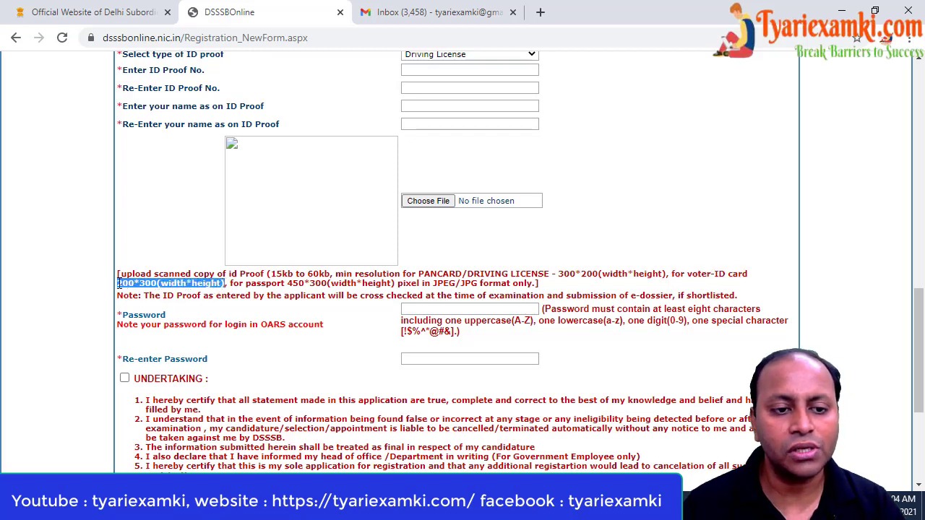
click(174, 284)
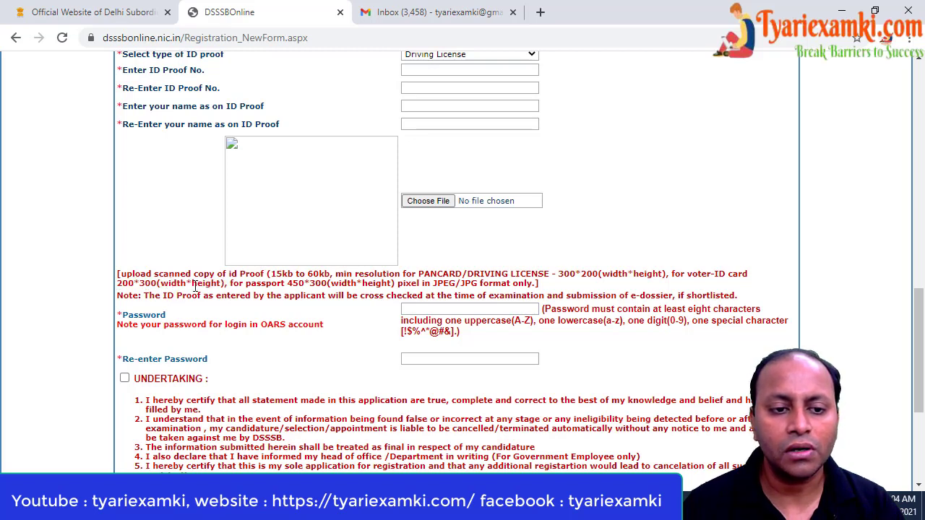
drag(230, 284, 254, 282)
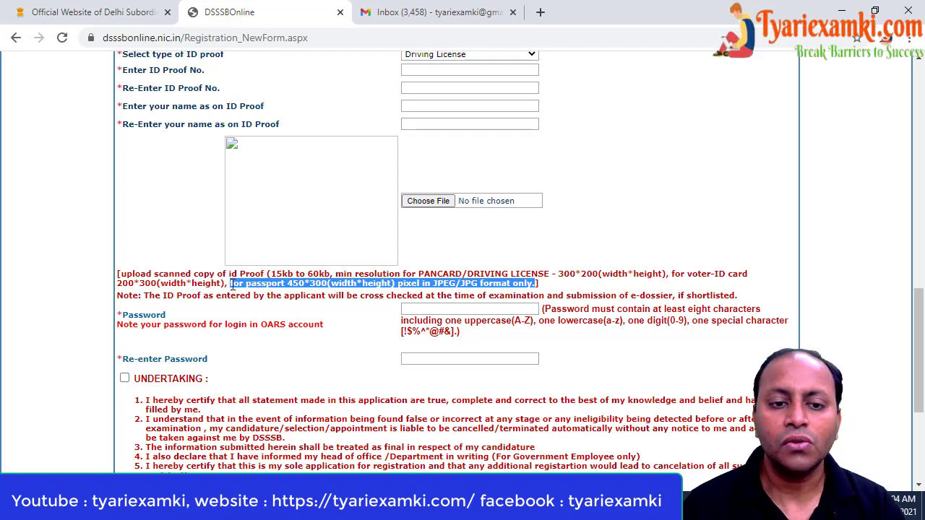
click(289, 283)
drag(288, 284, 326, 283)
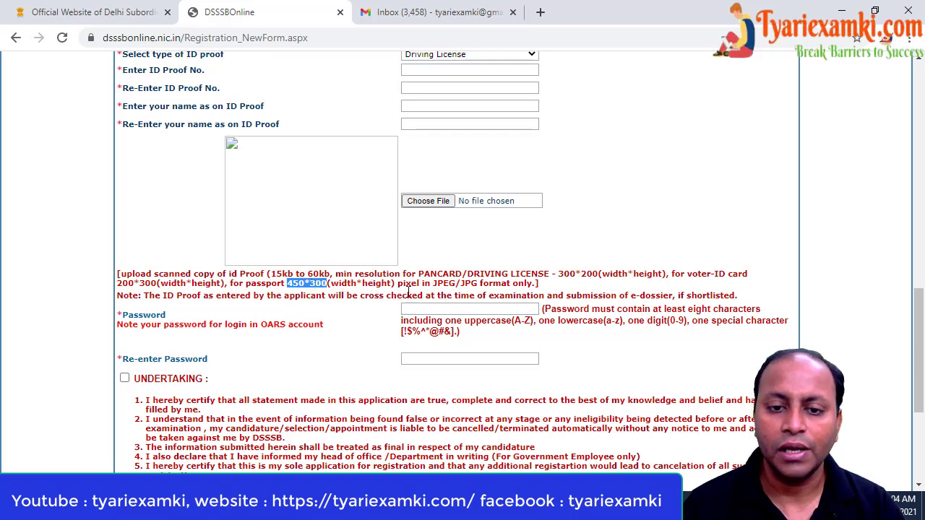
drag(419, 283, 164, 287)
click(432, 279)
drag(433, 283, 532, 284)
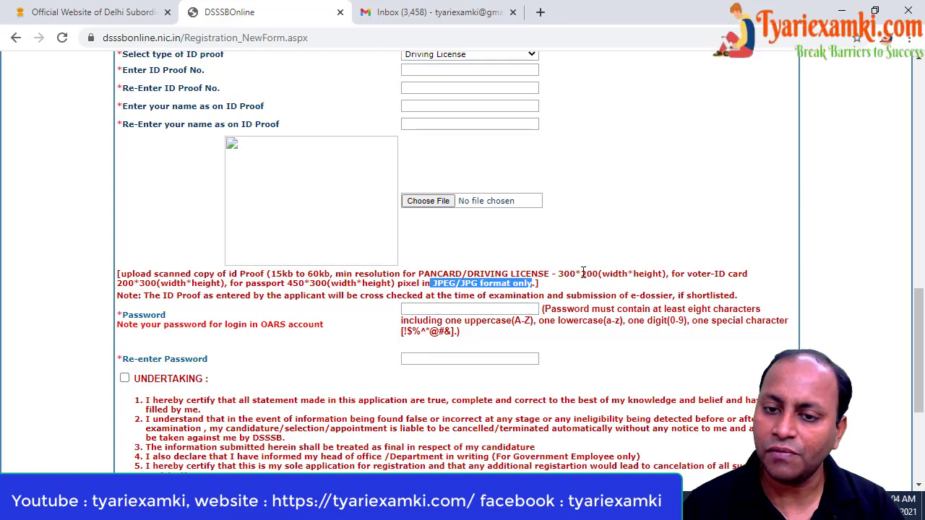
click(583, 273)
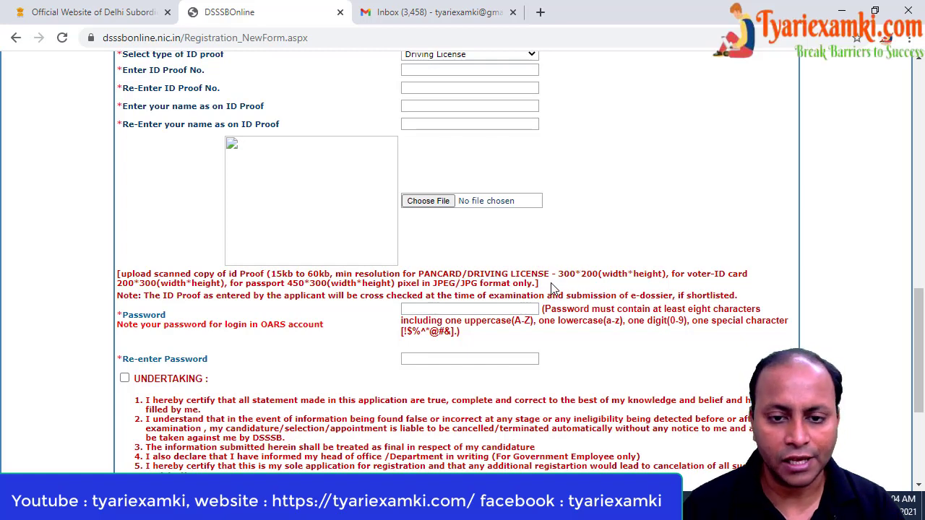
Select Yes for Aadhaar as ID proof and enter the Aadhaar number.
scroll(506, 289, up, 3)
click(410, 265)
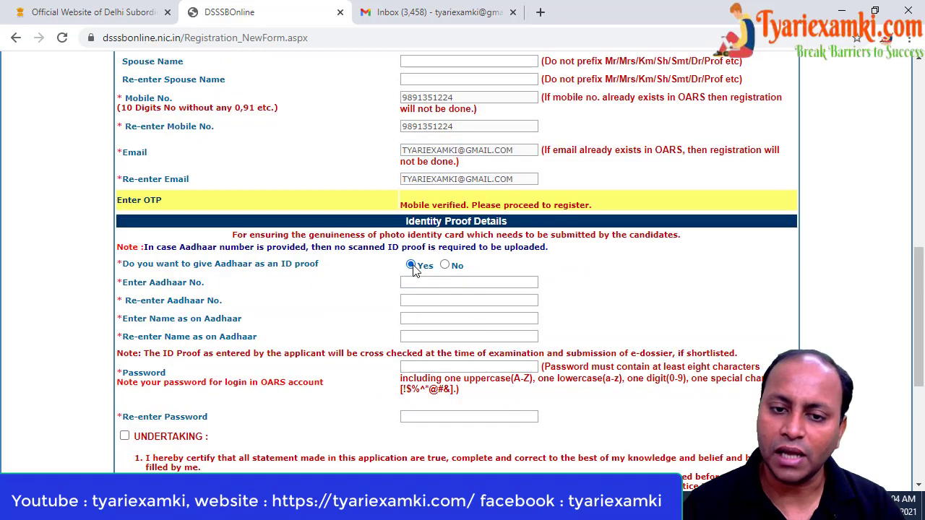
click(422, 284)
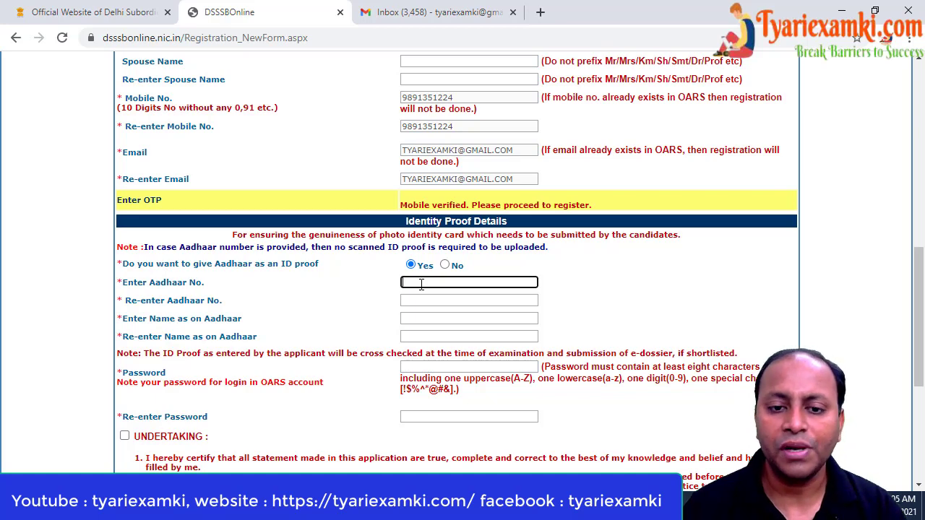
scroll(422, 284, down, 1)
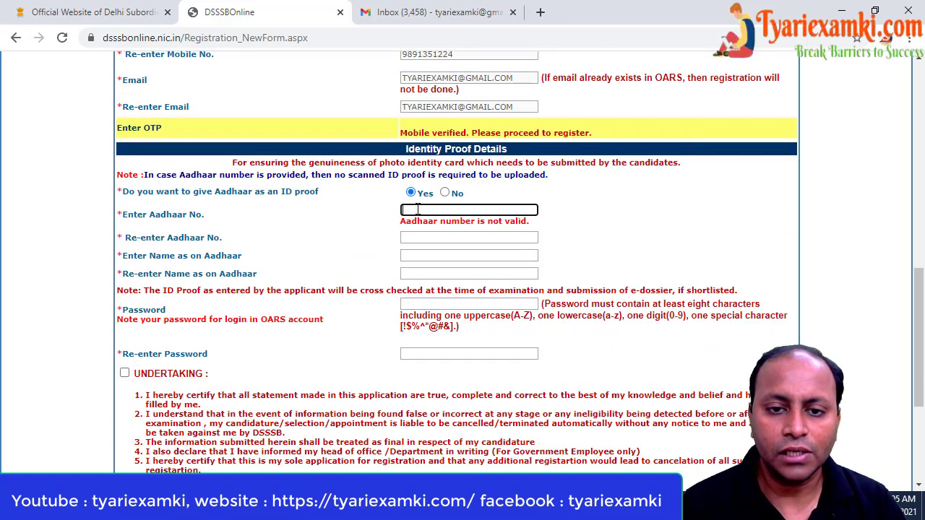
drag(128, 209, 226, 227)
click(413, 210)
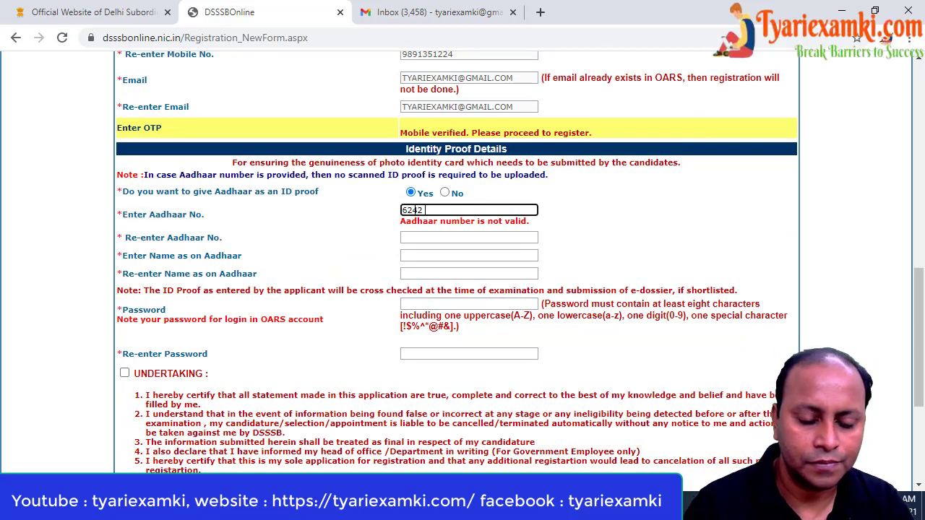
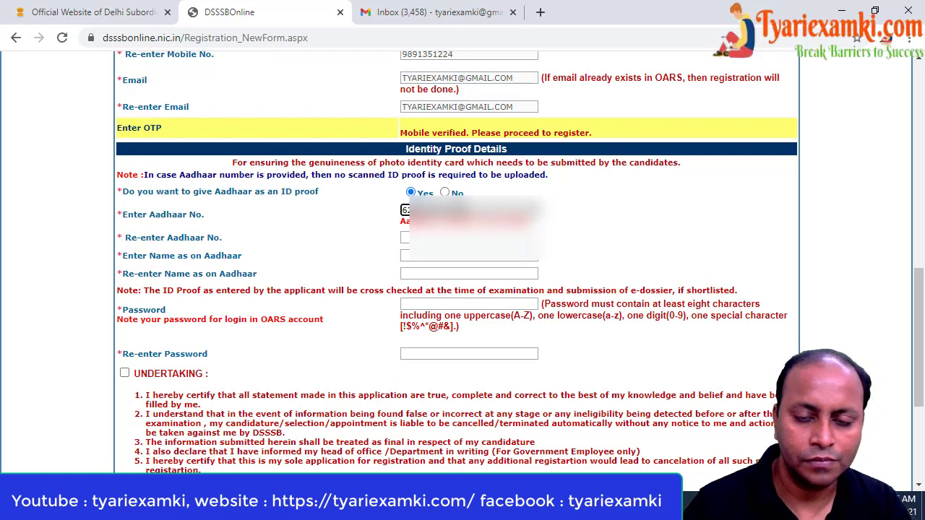
key(Tab)
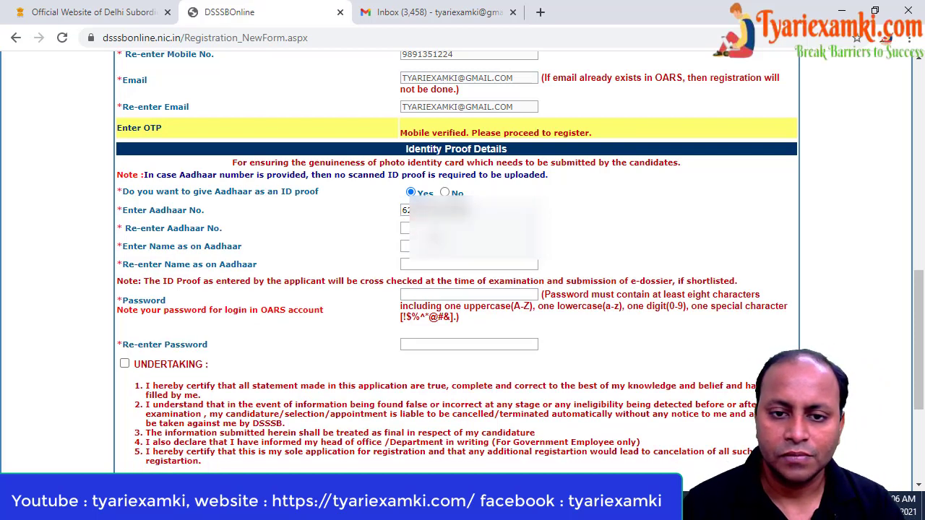
Re-enter the Aadhaar number in the Re-enter Aadhaar No. field.
click(470, 228)
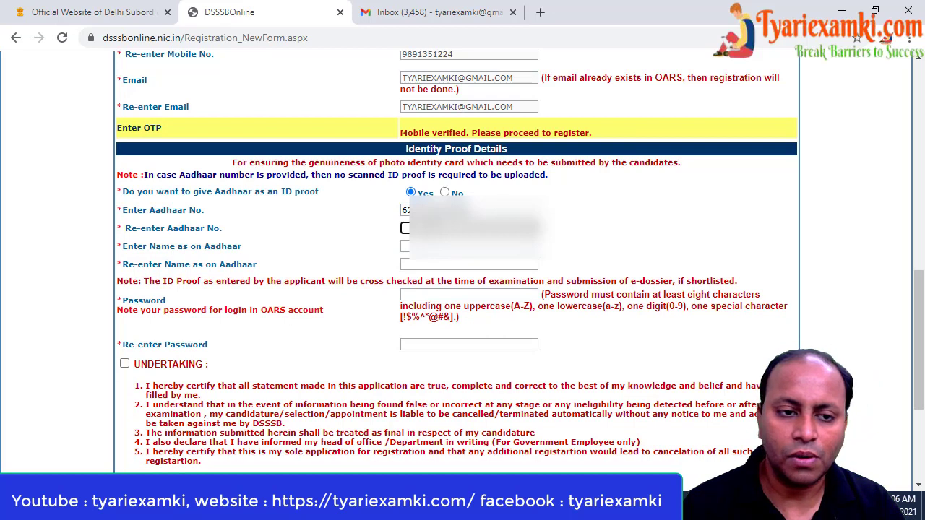
drag(224, 227, 123, 228)
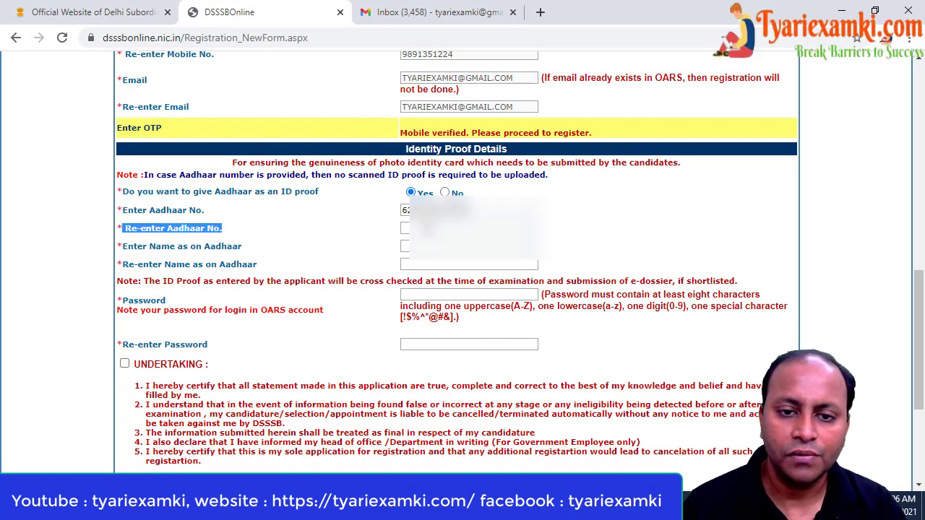
click(469, 227)
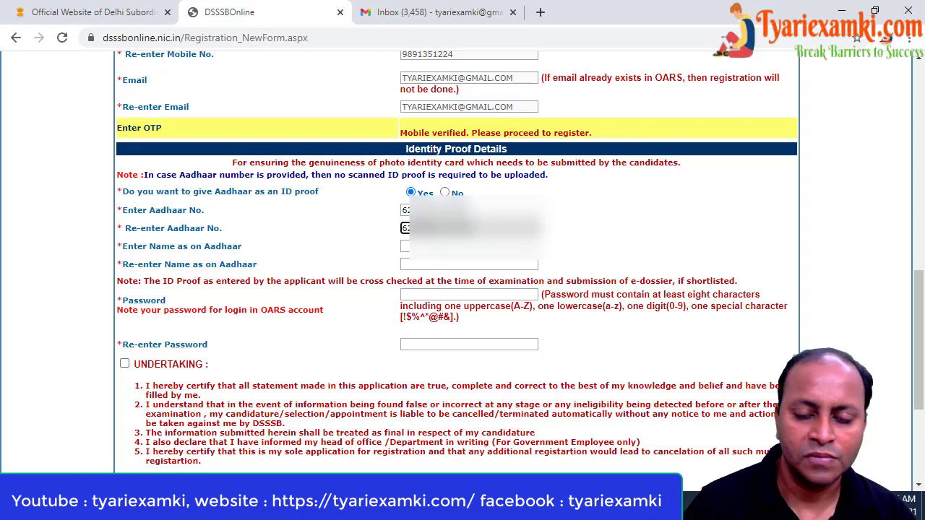
drag(117, 249, 266, 254)
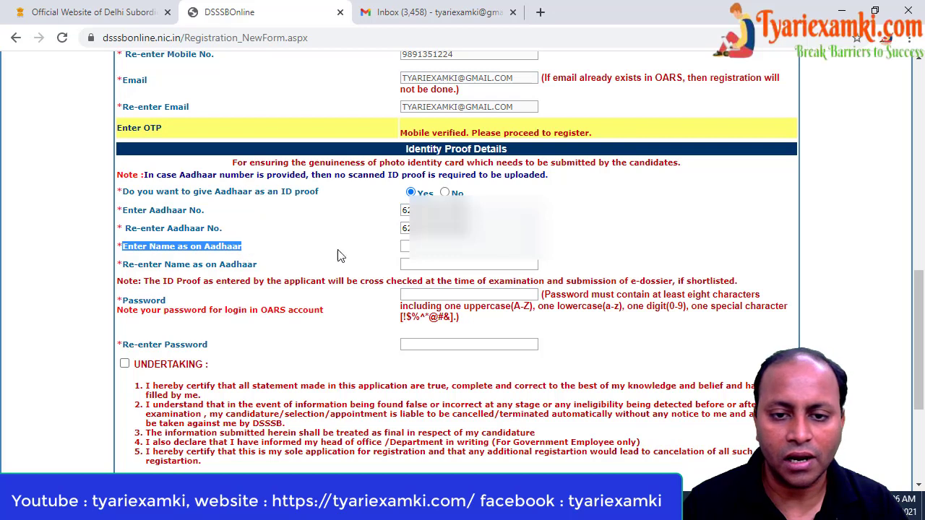
Type the applicant's full name into the Re-enter Name as on Aadhaar field.
click(434, 246)
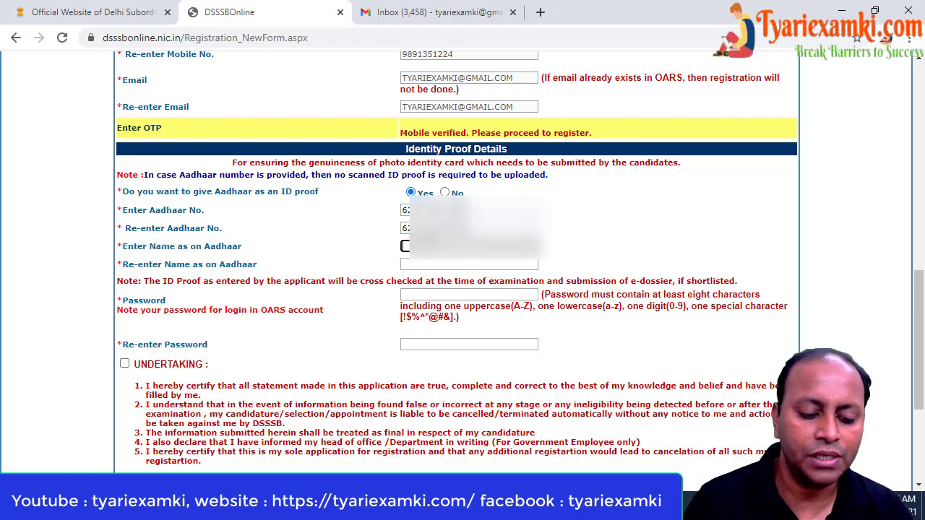
text(G)
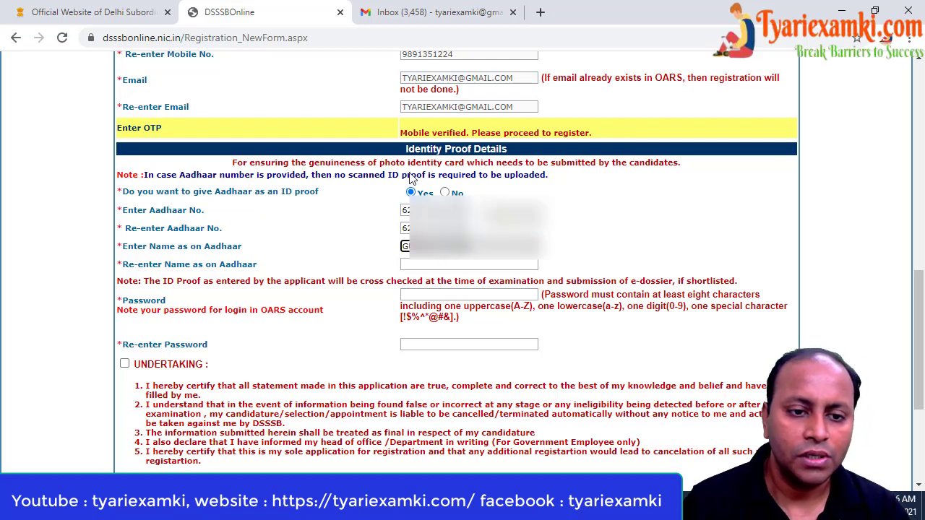
drag(260, 266, 122, 268)
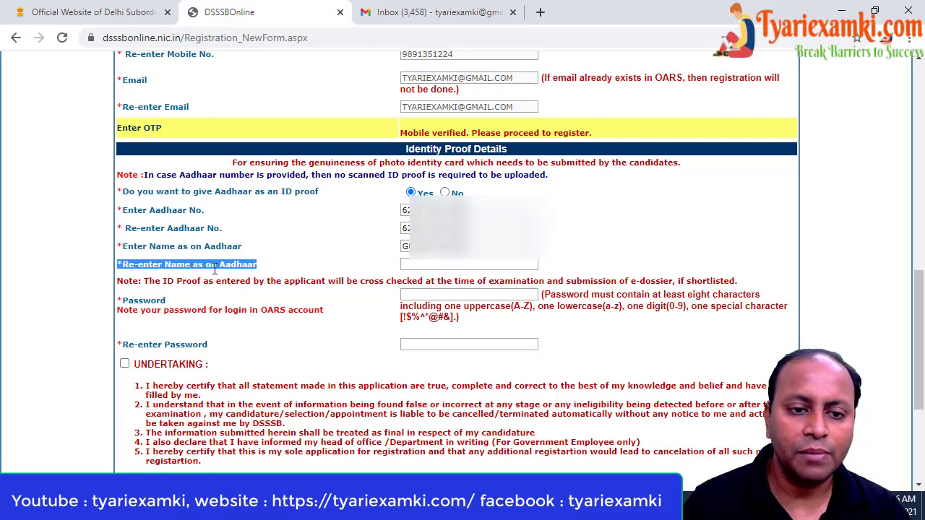
click(412, 265)
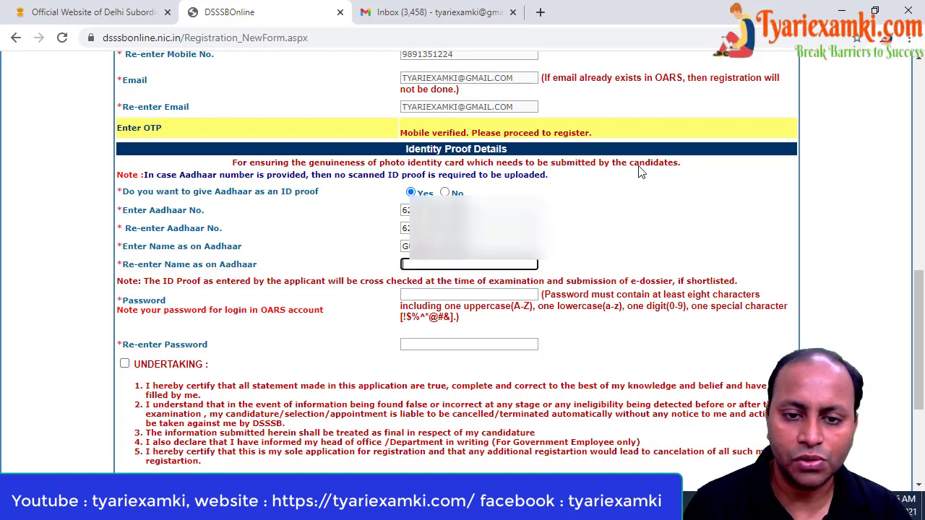
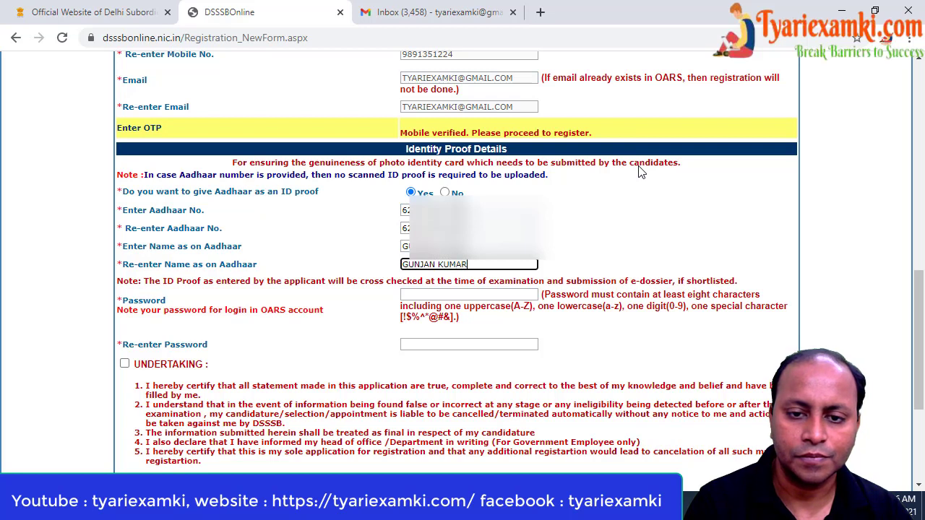
Confirm the name entry and point out the password hint rules, including the lowercase-letter requirement.
click(365, 287)
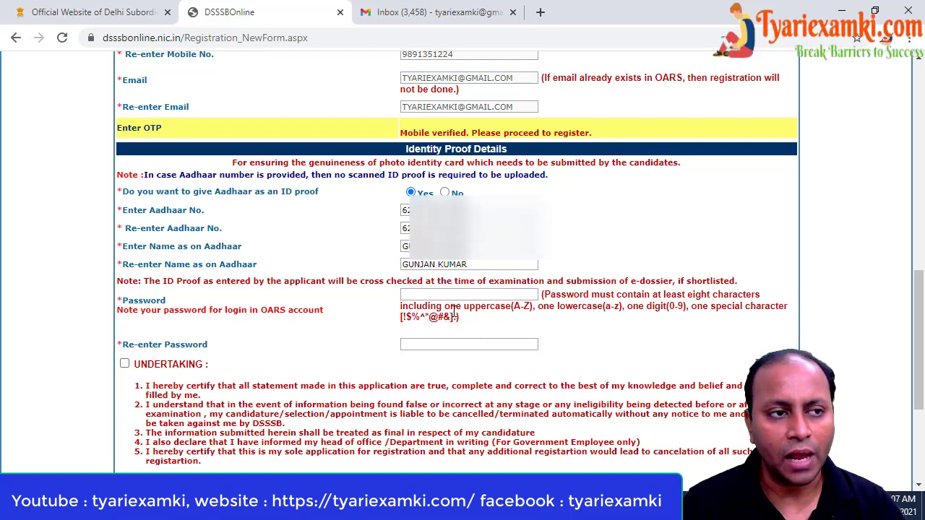
drag(409, 308, 454, 318)
click(539, 322)
Draft the planned account password in a new untitled Notepad note.
click(493, 324)
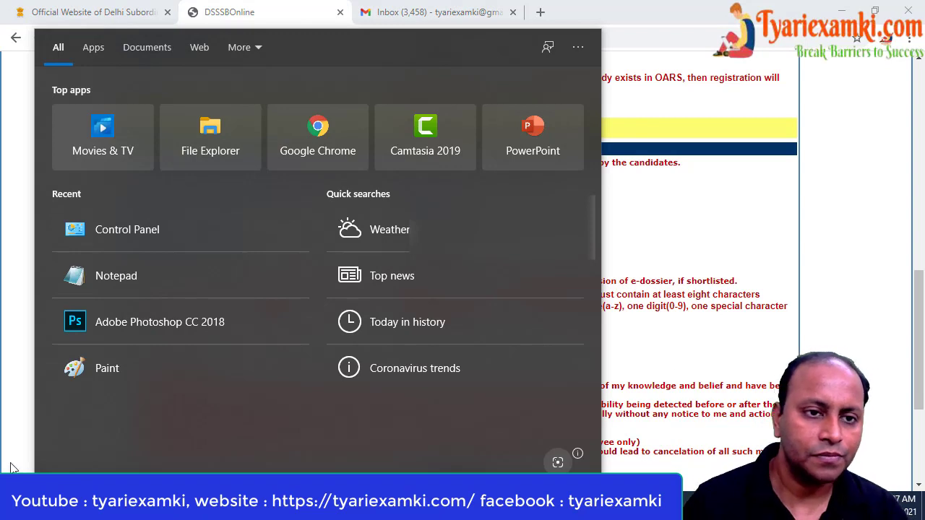
click(99, 276)
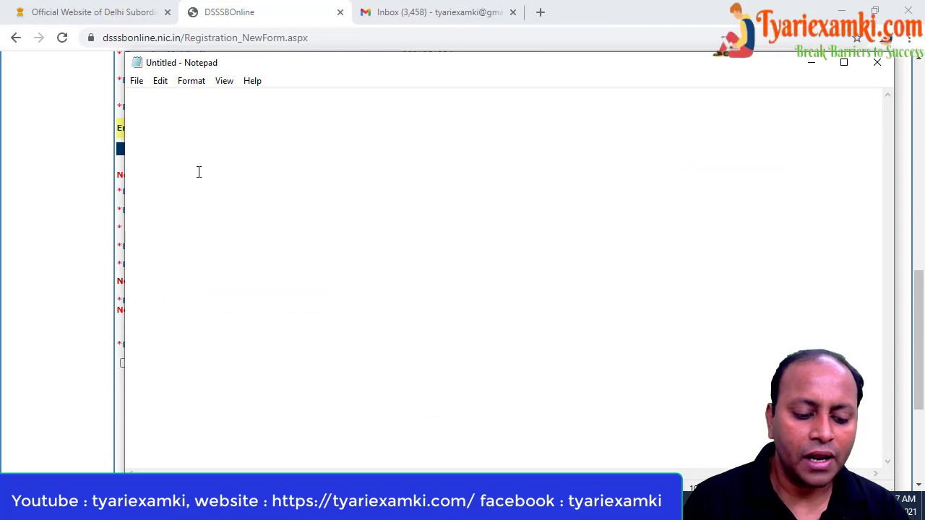
key(ctrl+v)
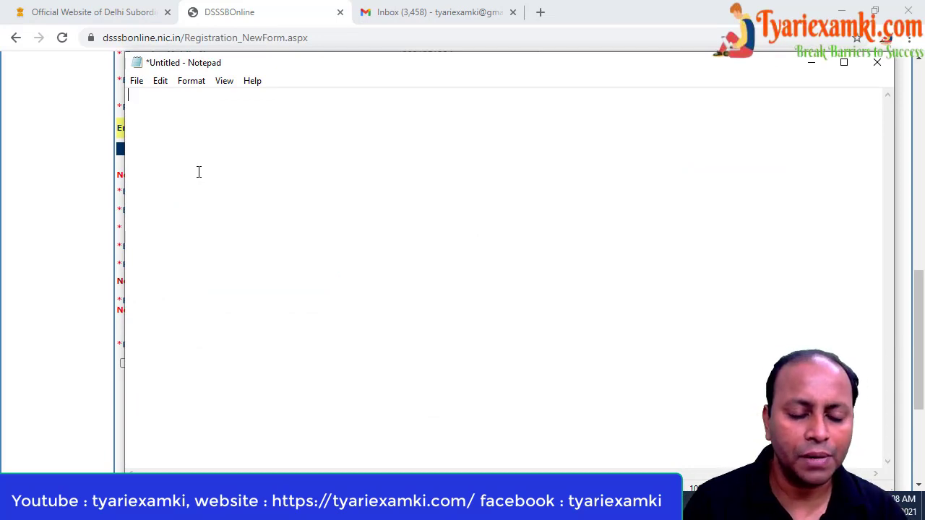
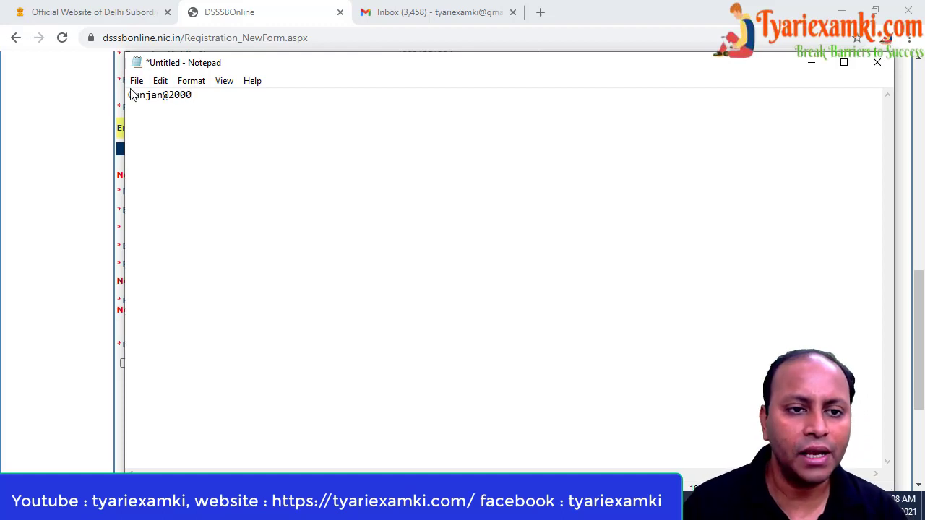
Point out the password's capital first letter, special character and digits in the note.
drag(133, 99, 168, 97)
click(169, 97)
click(189, 129)
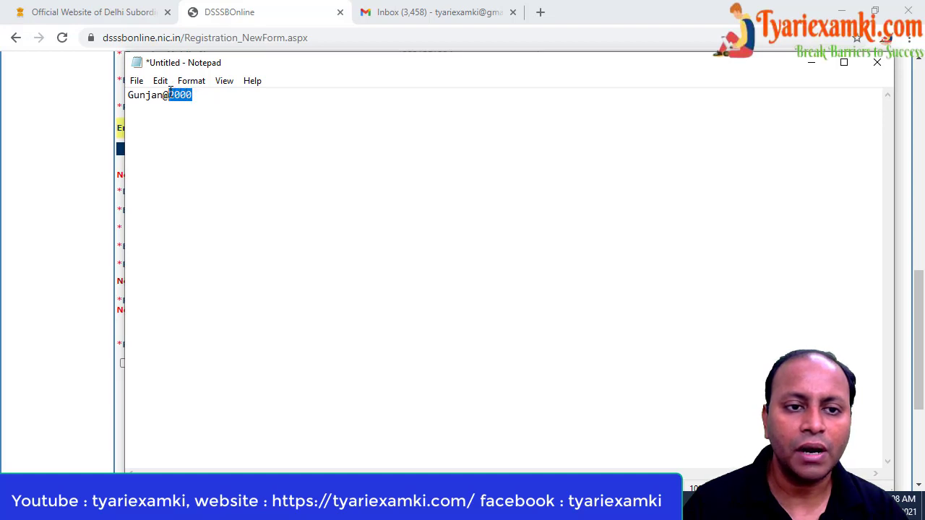
click(199, 97)
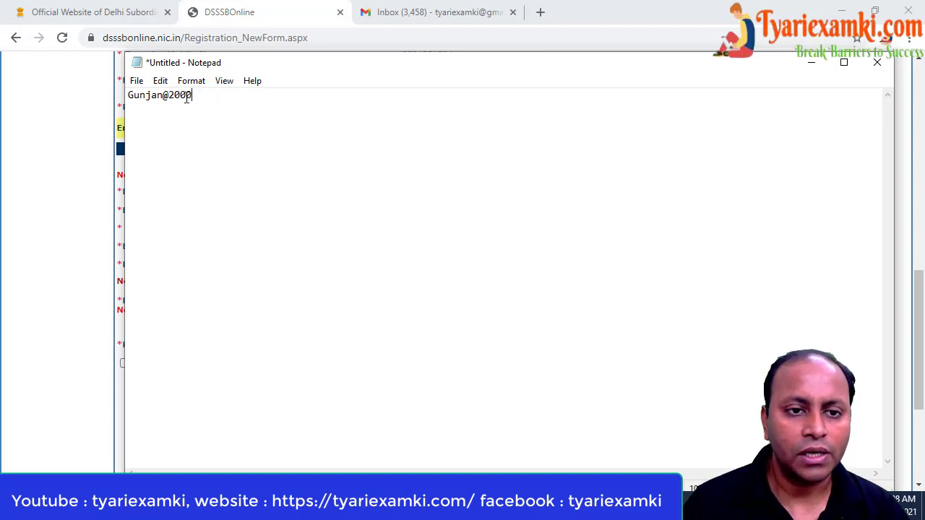
drag(196, 96, 128, 95)
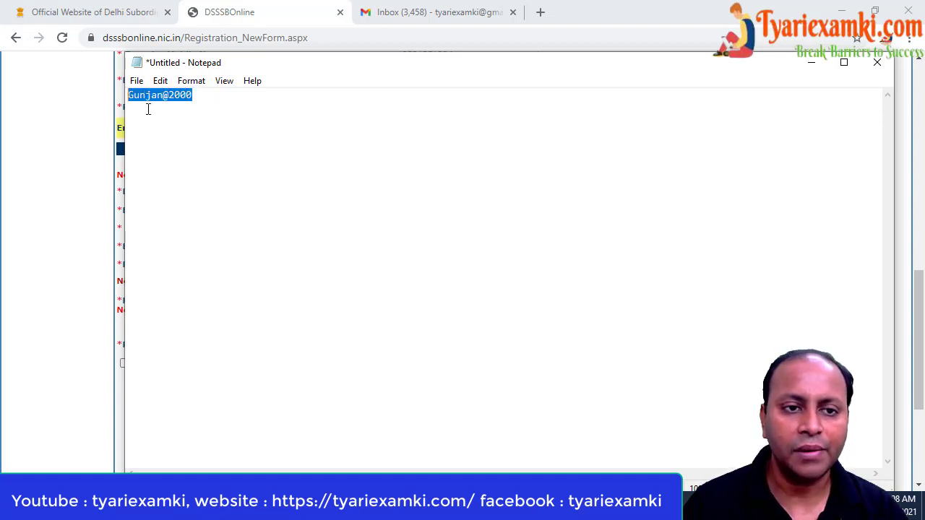
Back in the browser, enter the account password in the Password field.
click(303, 13)
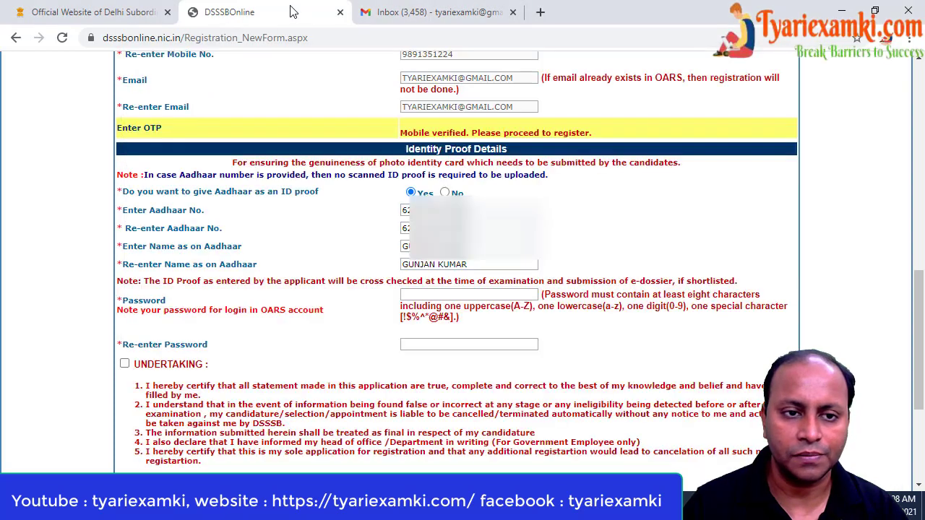
click(433, 292)
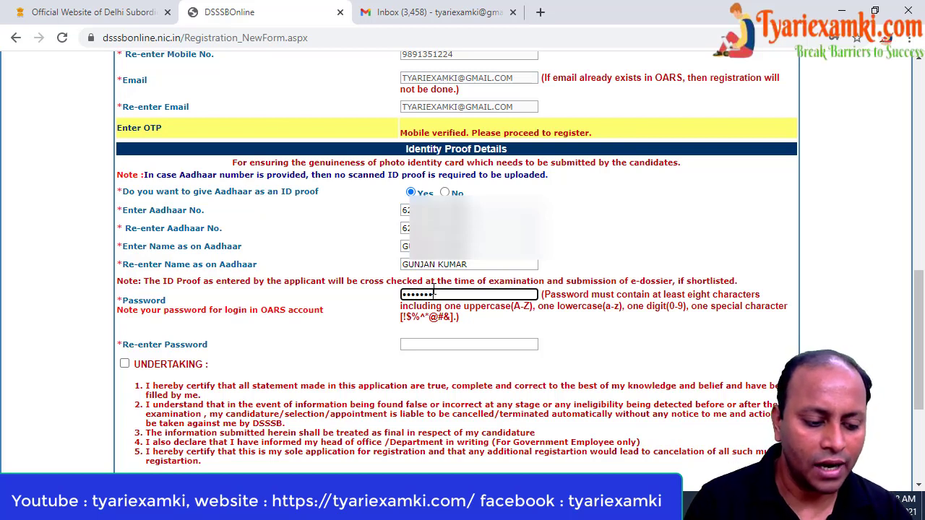
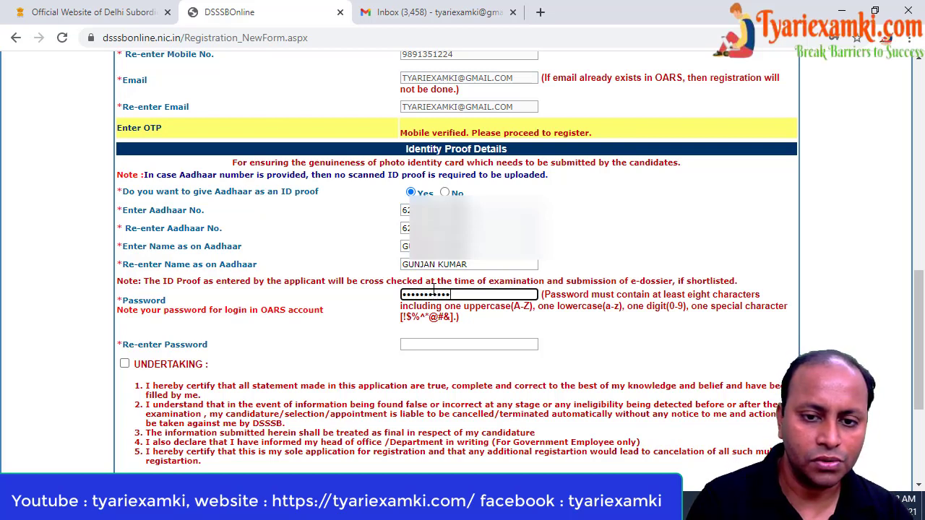
click(431, 345)
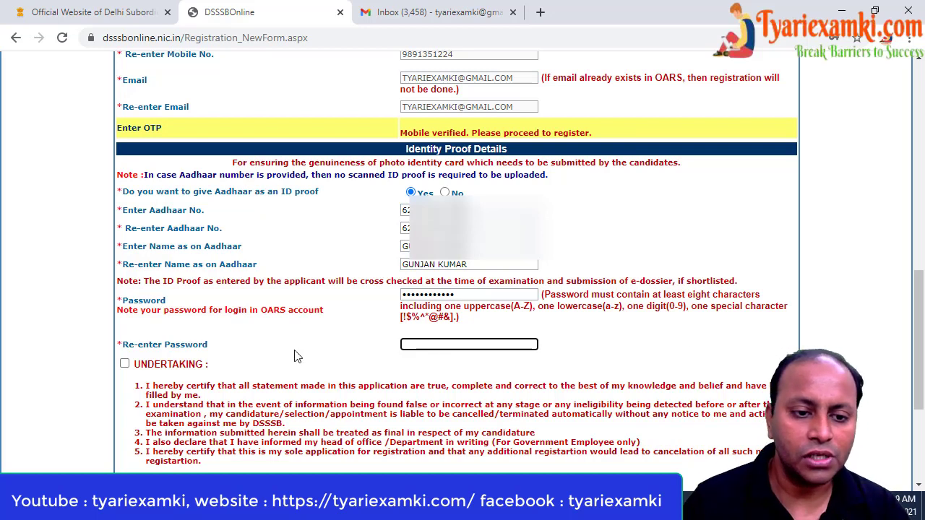
Type the password confirmation into Re-enter Password; the form reports 'Password is not matching.'.
drag(211, 352, 148, 354)
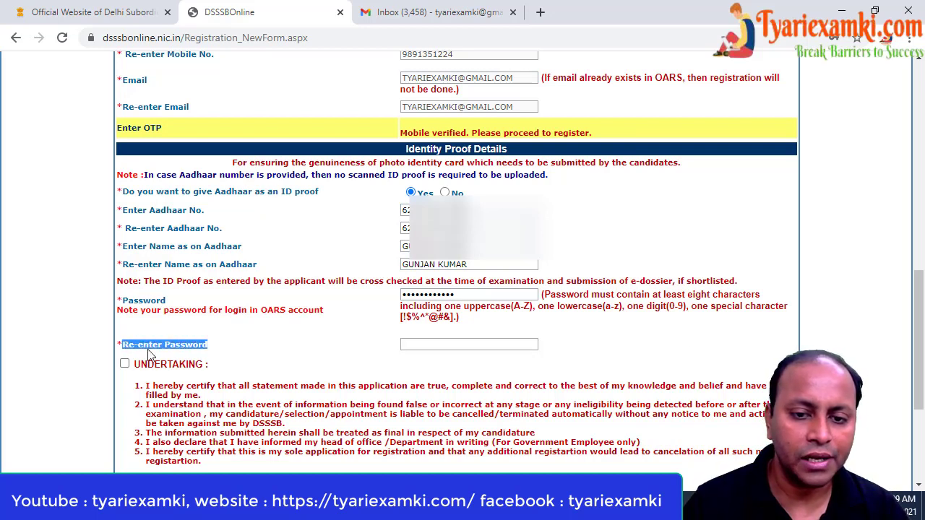
click(410, 340)
text(•••)
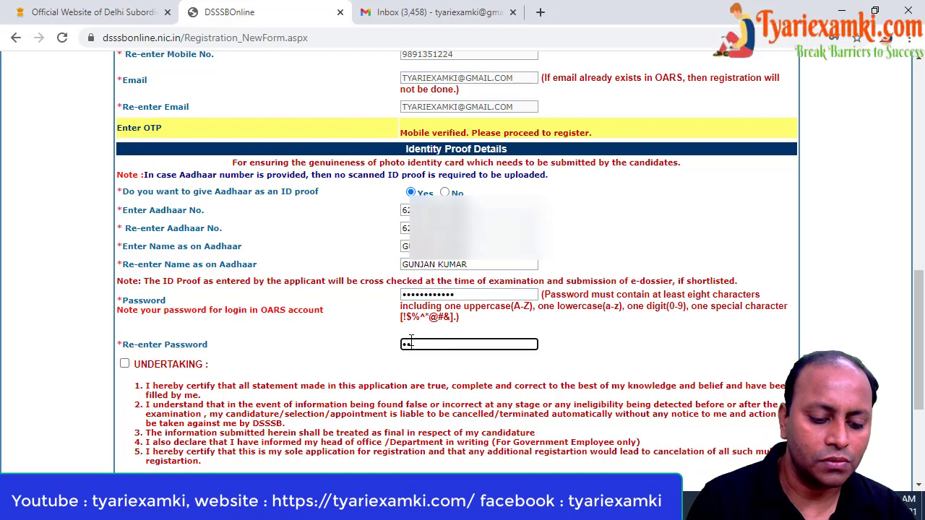
key(BackSpace)
key(BackSpace)
key(BackSpace)
text(••)
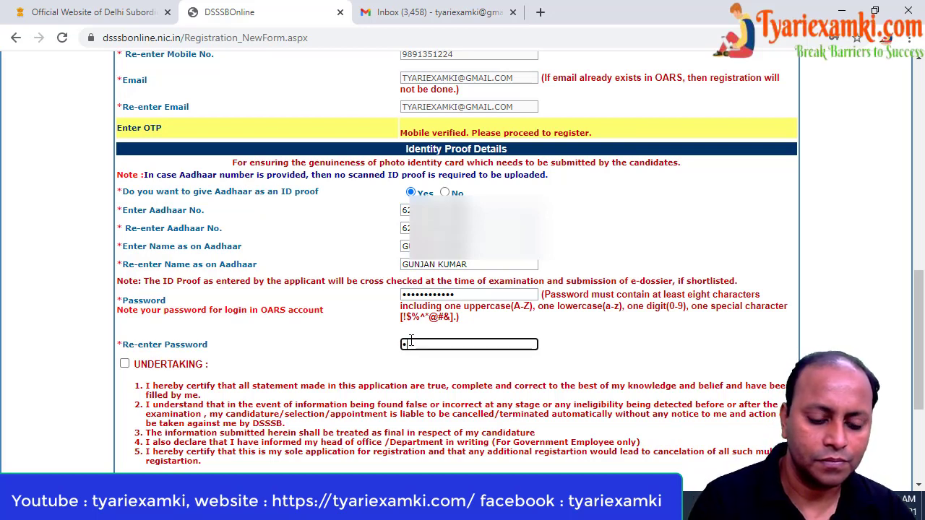
text(•••••)
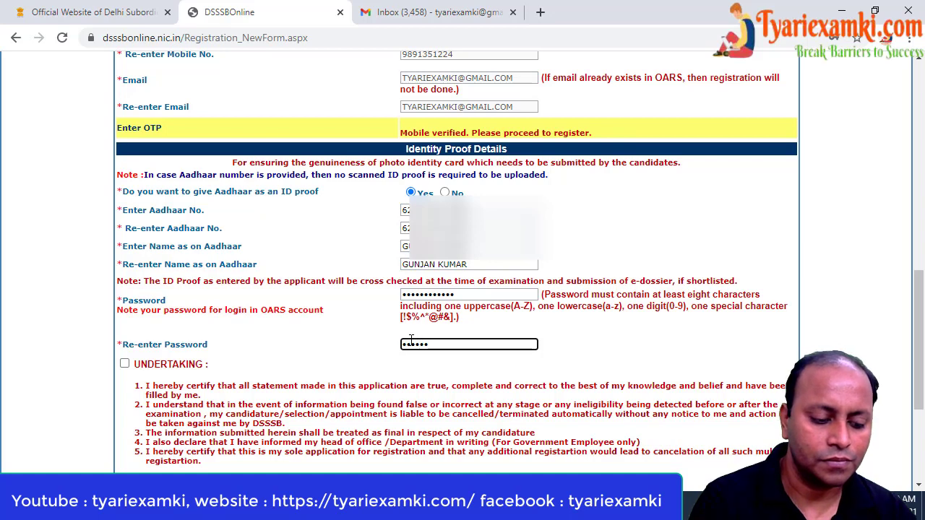
text(•••••)
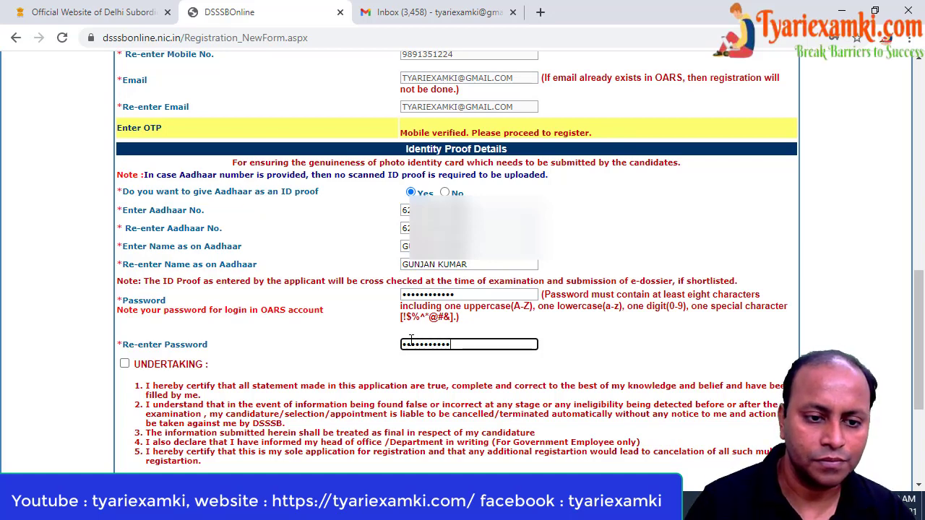
click(355, 340)
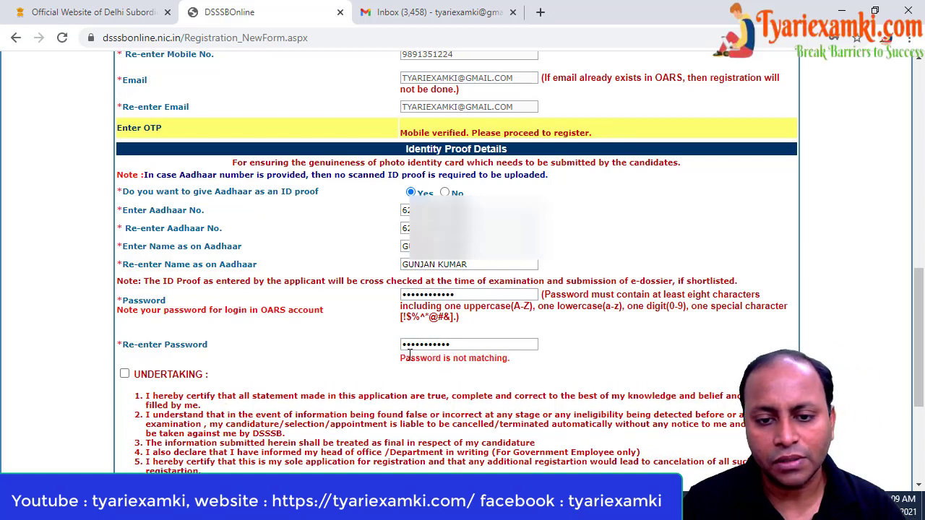